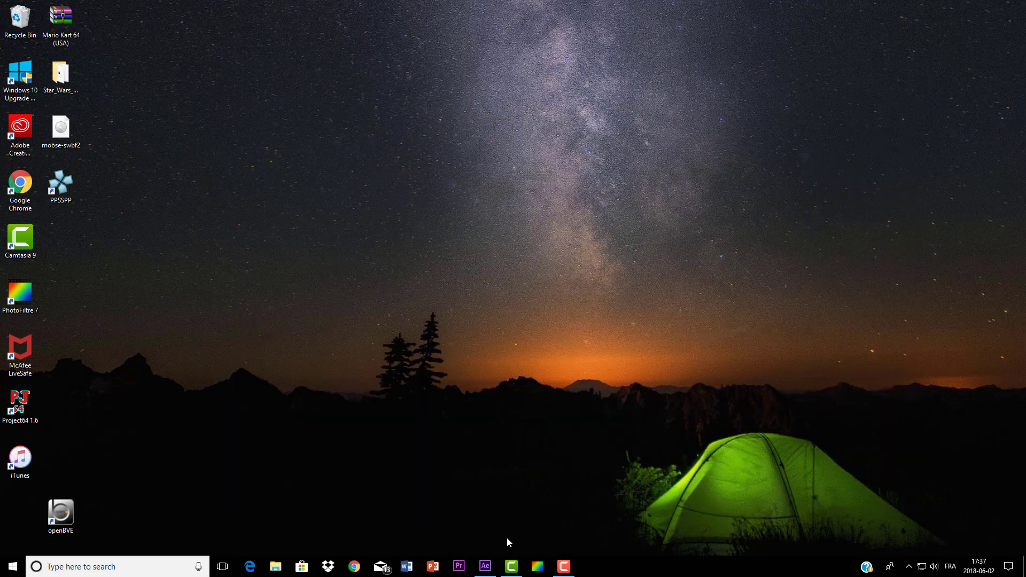
# Switch to After Effects and show the empty timeline in place of the render queue.
pyautogui.click(488, 568)
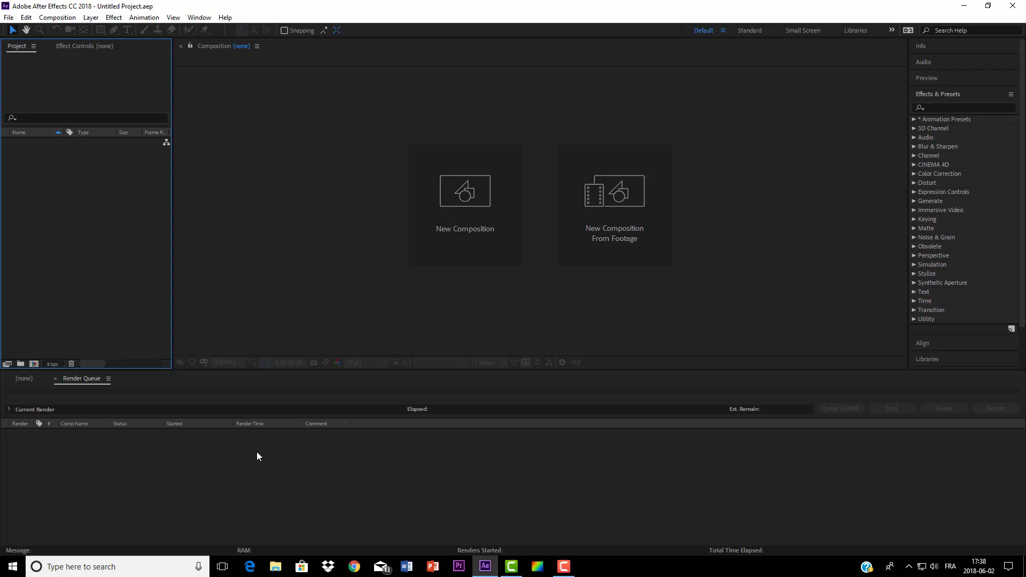
pyautogui.click(23, 381)
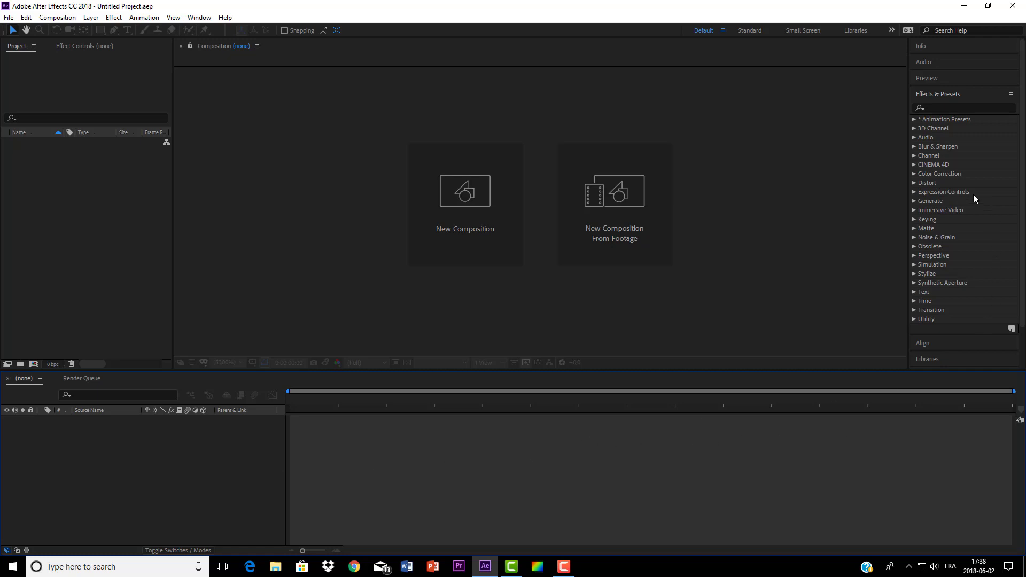
pyautogui.scroll(-2, 960, 188)
pyautogui.scroll(2, 957, 204)
pyautogui.scroll(-2, 949, 216)
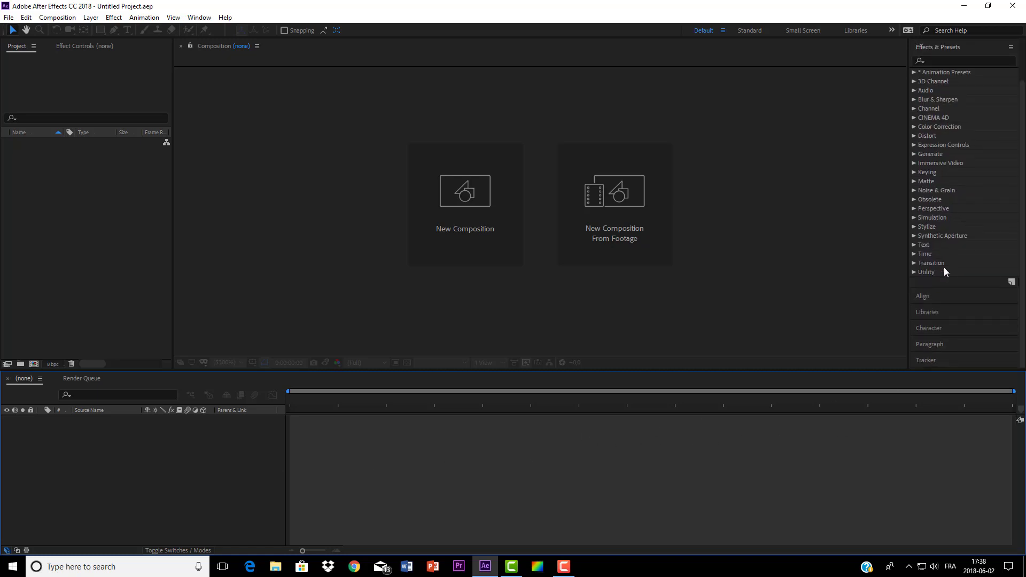
pyautogui.scroll(2, 943, 272)
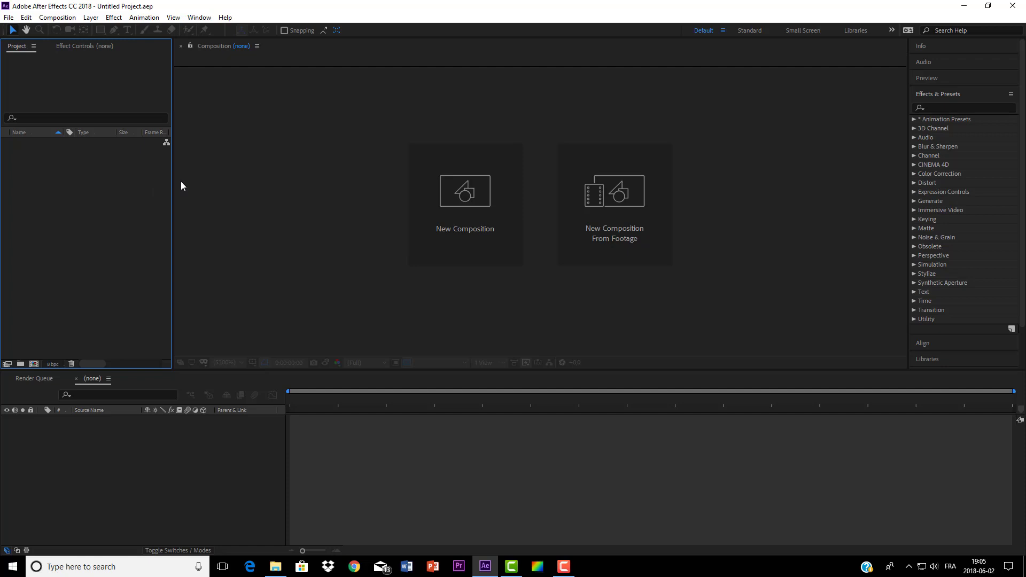
pyautogui.rightClick(58, 230)
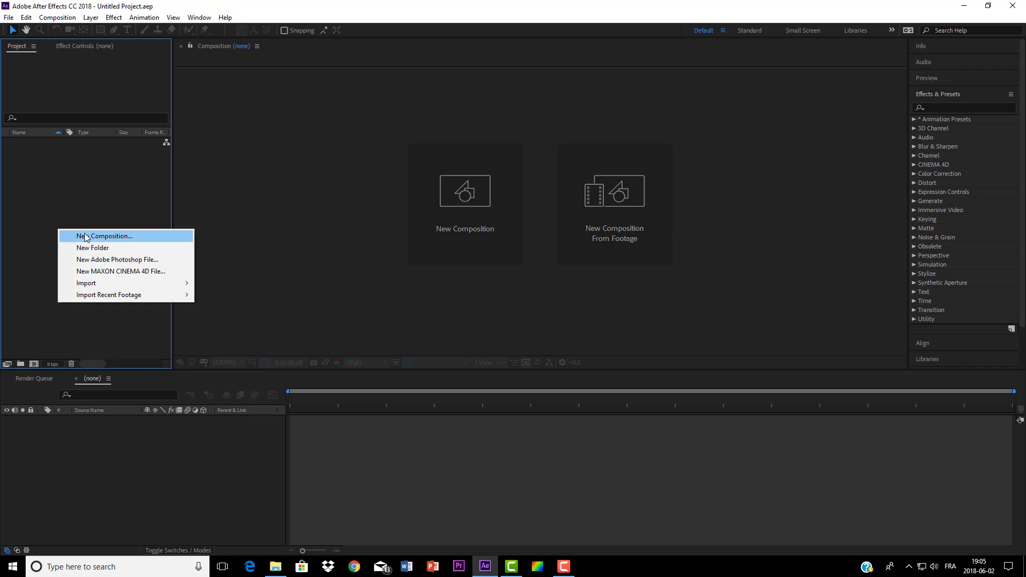
pyautogui.moveTo(69, 283)
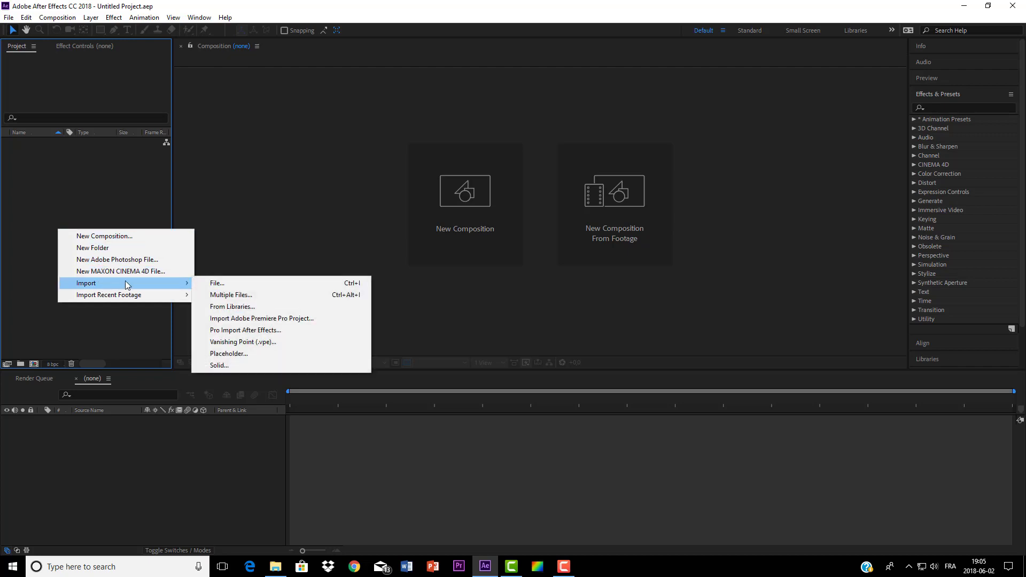
pyautogui.click(31, 204)
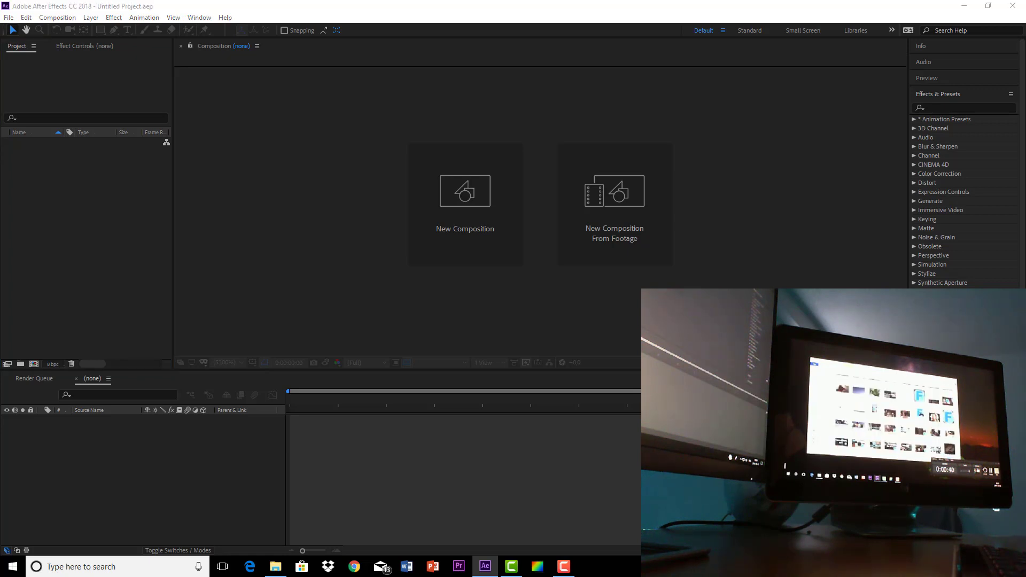
# Import the picture "image freesarmy.jpg" into the project from the file folder on the other monitor.
pyautogui.moveTo(721, 369); pyautogui.dragTo(66, 235)
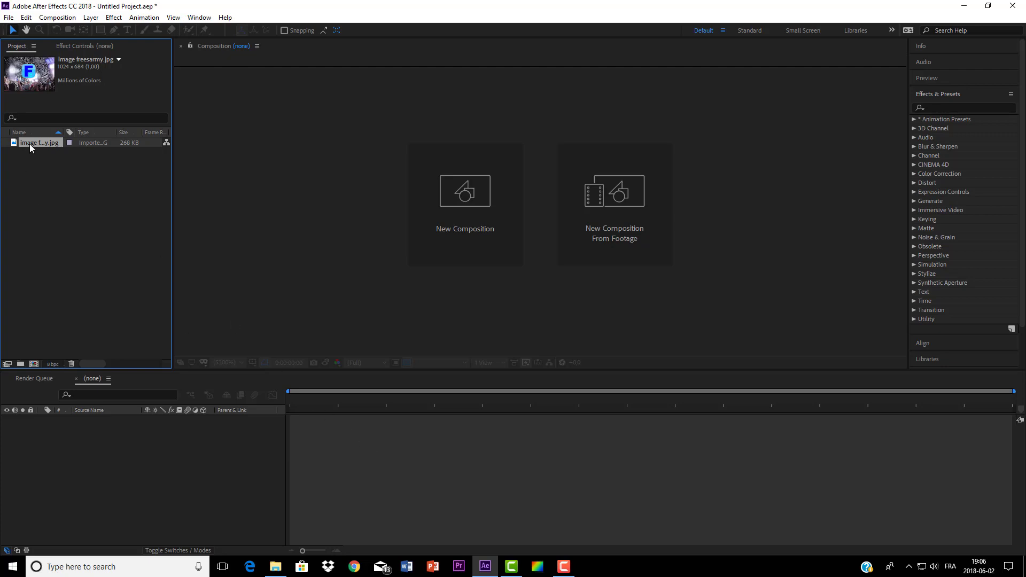
# Try making a composition directly from the imported freesarmy image, and undo it.
pyautogui.moveTo(62, 198); pyautogui.dragTo(88, 435)
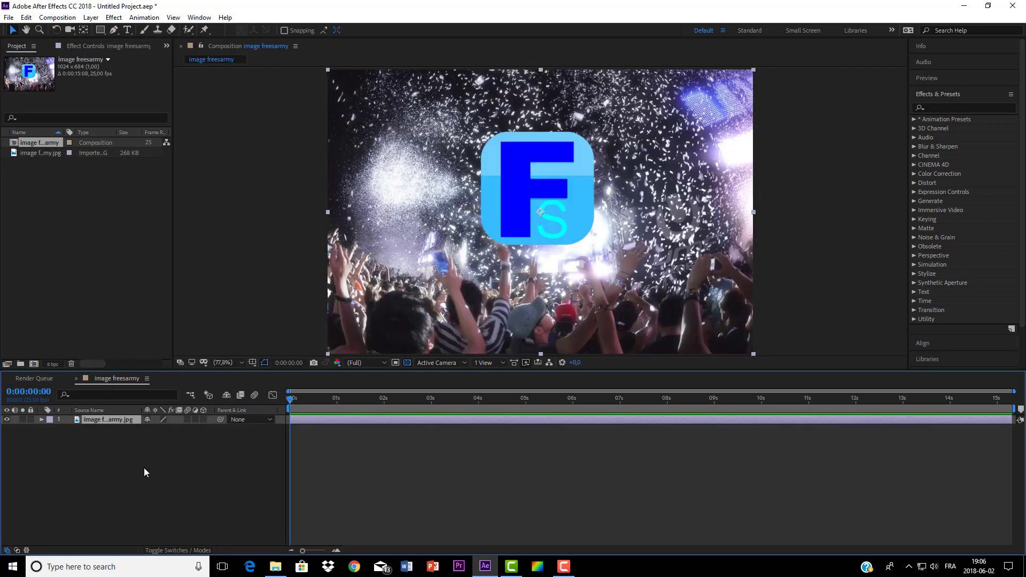
pyautogui.hotkey('ctrl', 'z')
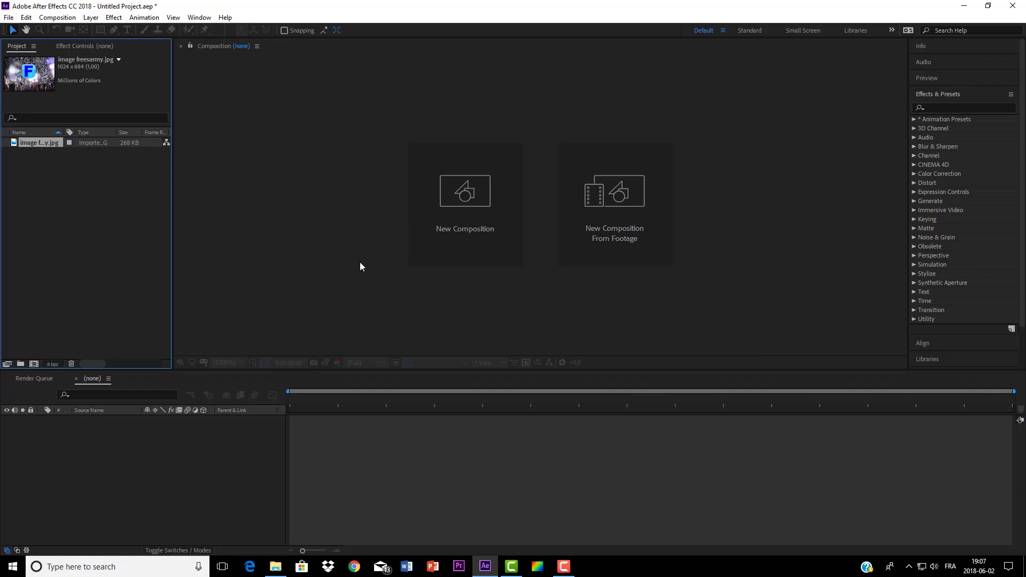
# Create a composition named "intro" with the HDTV 1080 25 preset and a duration of 0:00:20:08.
pyautogui.click(460, 210)
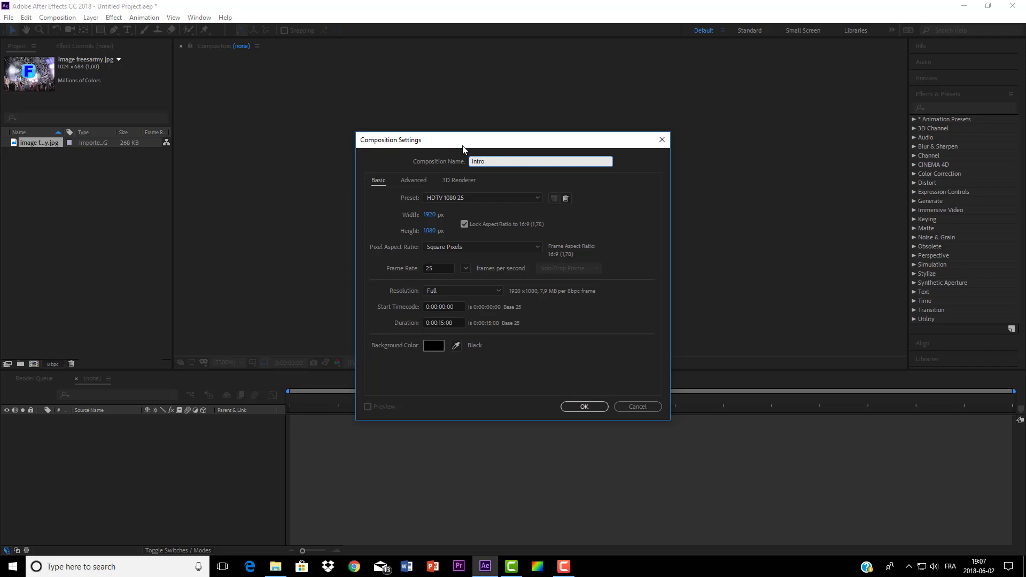
pyautogui.click(487, 180)
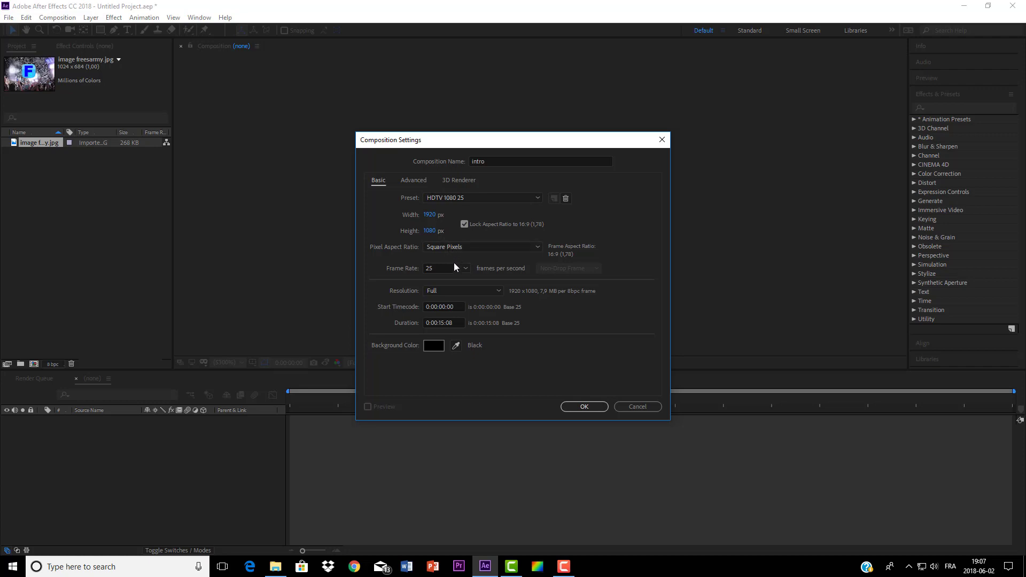
pyautogui.click(445, 323)
pyautogui.press('BackSpace')
pyautogui.press('BackSpace')
pyautogui.write('20')
pyautogui.click(512, 351)
pyautogui.click(583, 406)
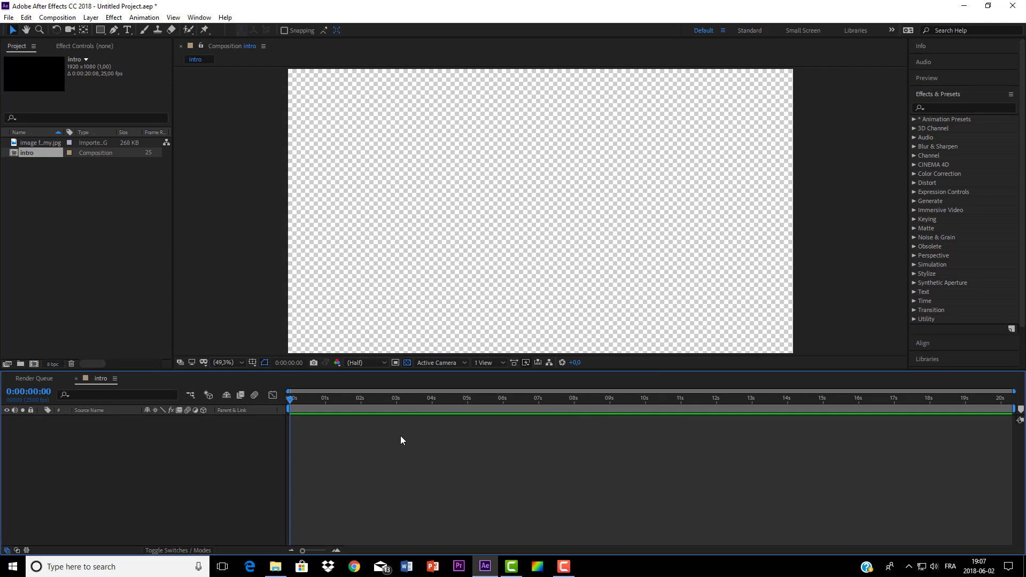
# Turn the composition view's transparency grid off and back on.
pyautogui.click(404, 364)
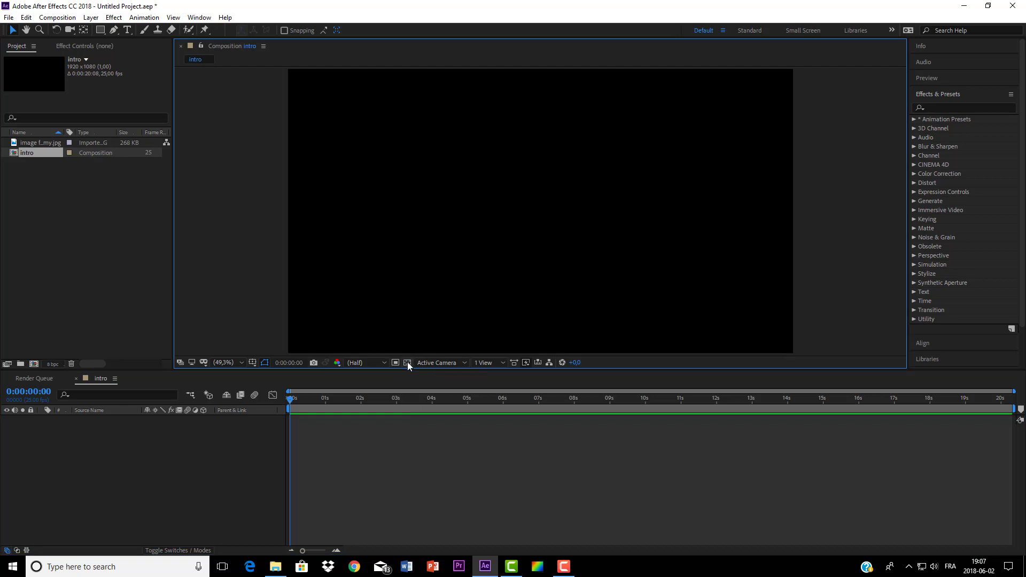
pyautogui.click(407, 361)
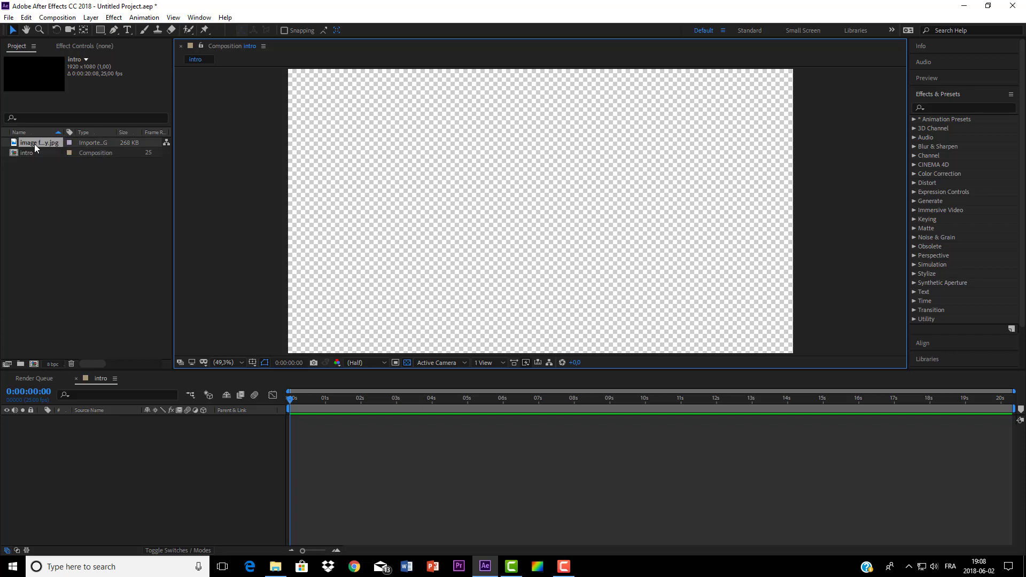
# Add the freesarmy image to the intro composition as a layer and scale it to 188% to fill the frame.
pyautogui.moveTo(35, 143); pyautogui.dragTo(68, 431)
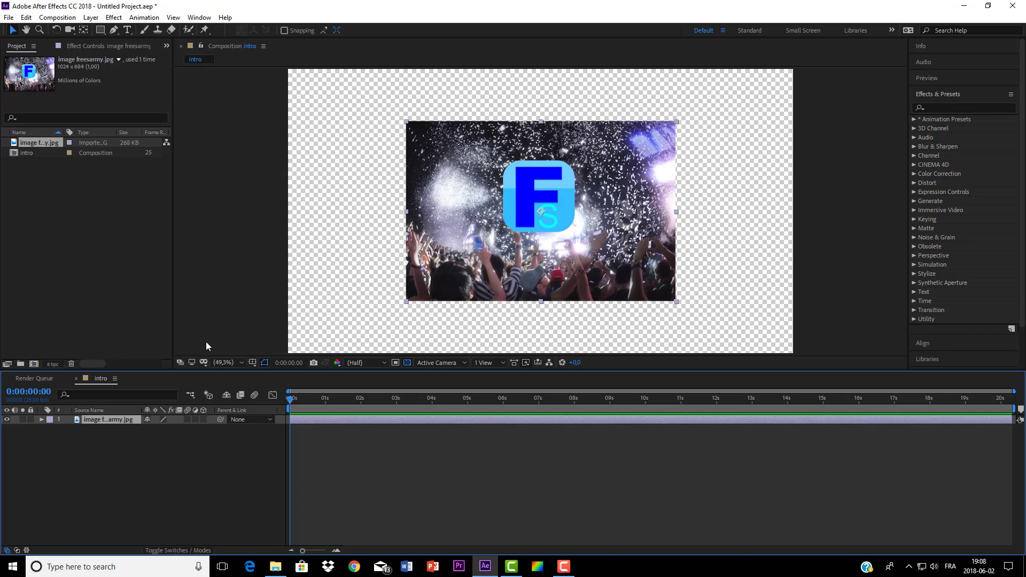
pyautogui.click(42, 420)
pyautogui.click(50, 429)
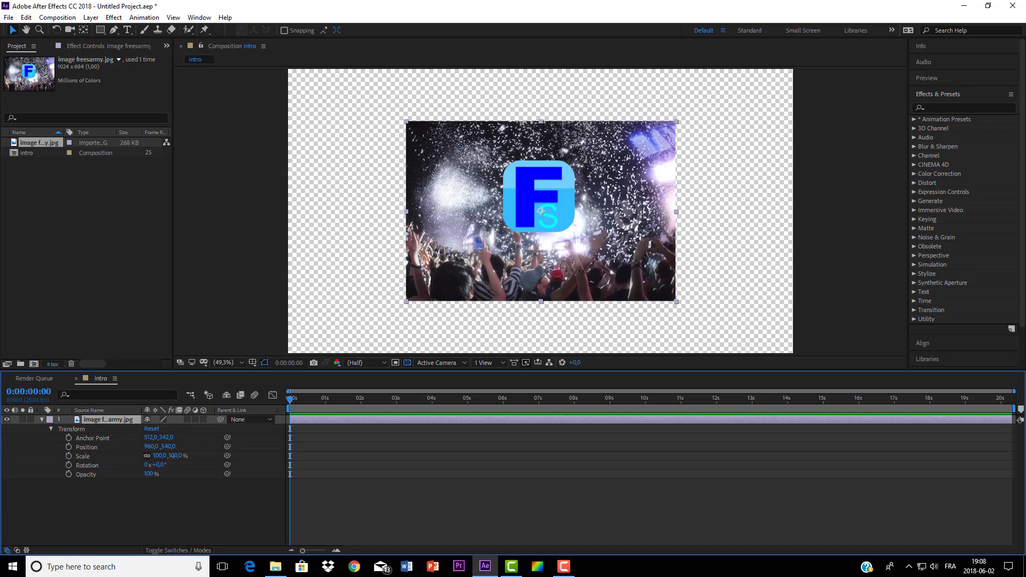
pyautogui.moveTo(174, 460); pyautogui.dragTo(220, 457)
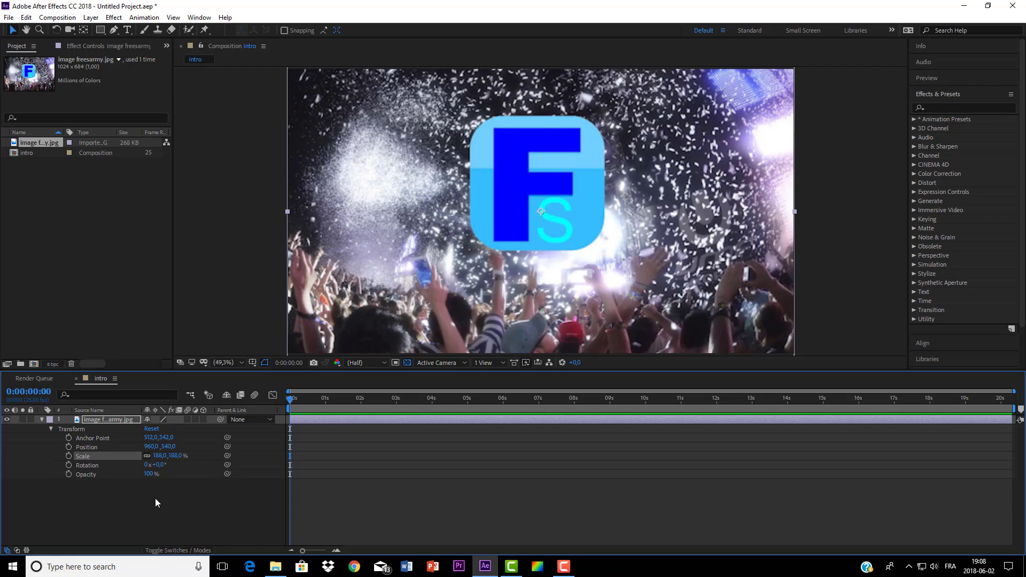
pyautogui.click(51, 429)
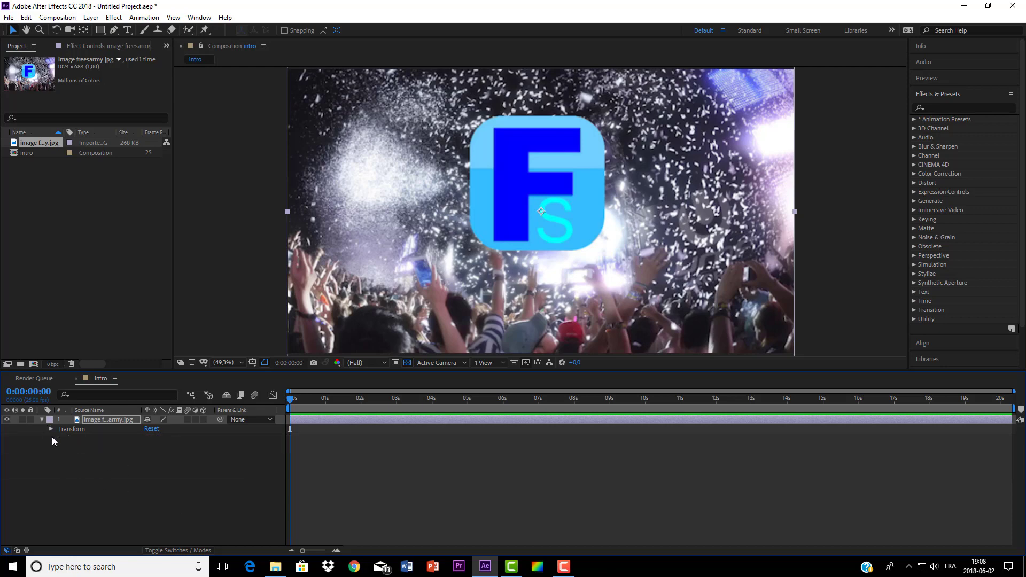
pyautogui.click(41, 419)
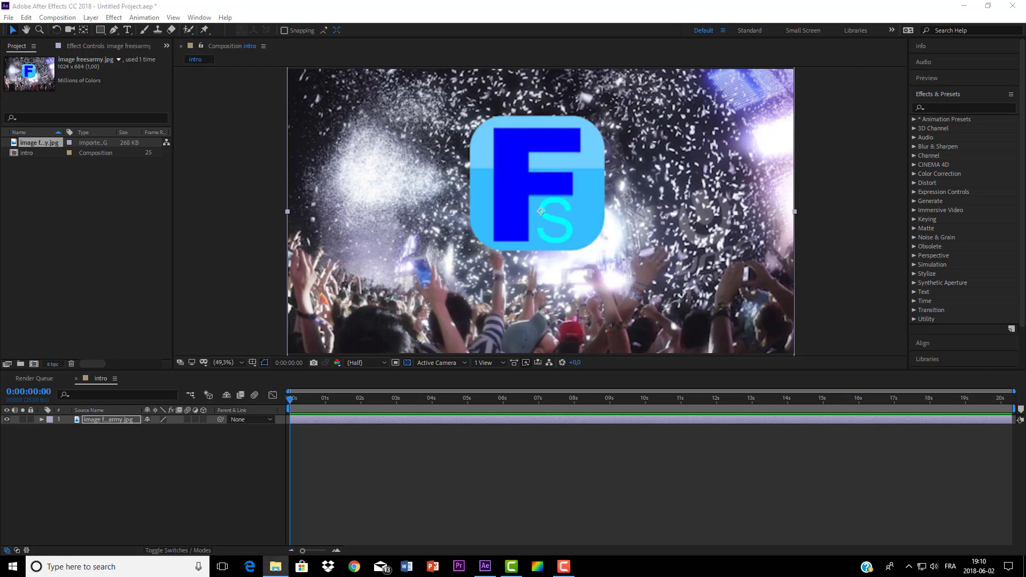
# Import the video "planete terre.avi" and the picture "ciel.PNG" into the project.
pyautogui.moveTo(987, 449); pyautogui.dragTo(45, 243)
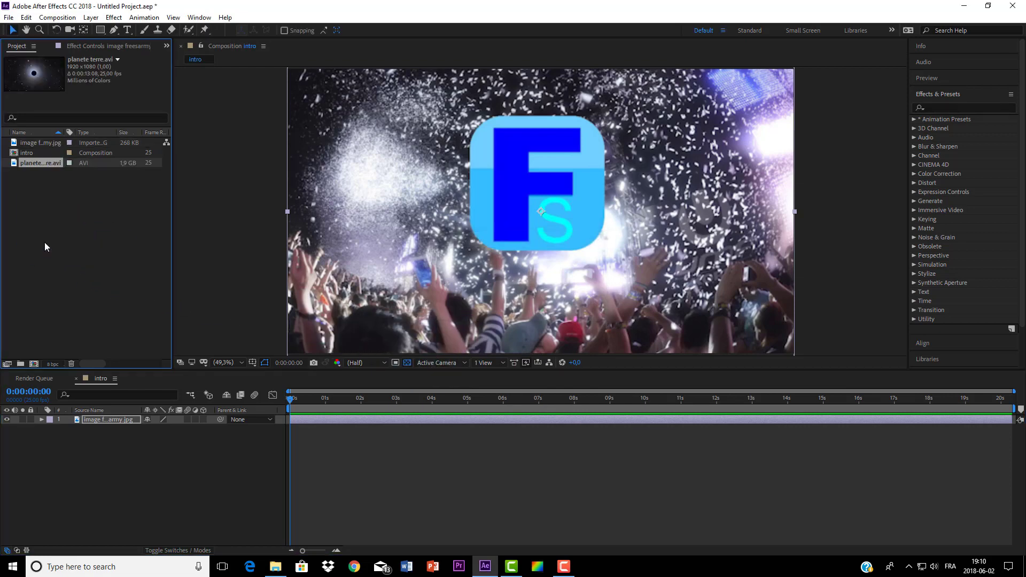
pyautogui.moveTo(952, 380); pyautogui.dragTo(58, 247)
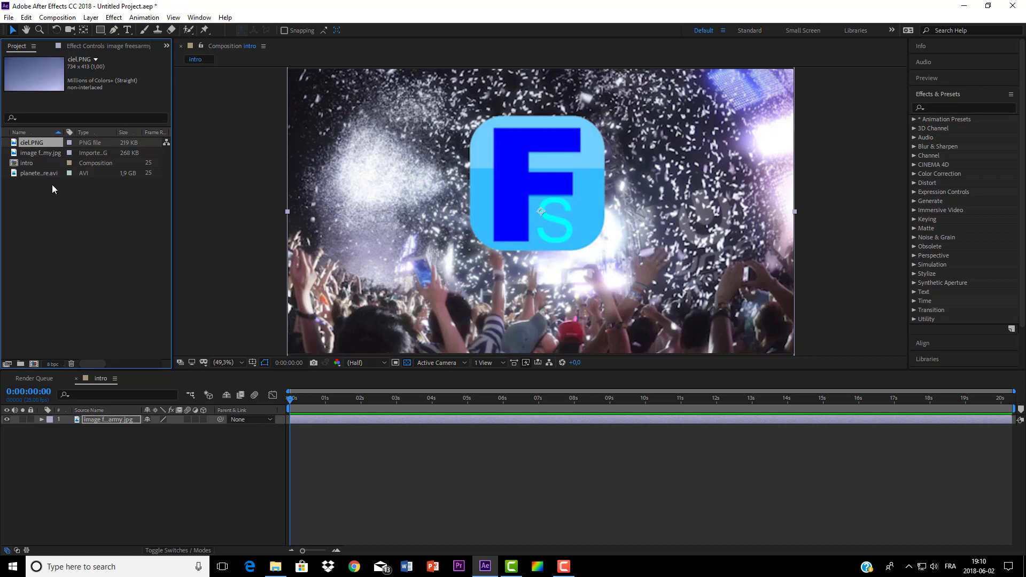
pyautogui.click(44, 153)
pyautogui.click(42, 163)
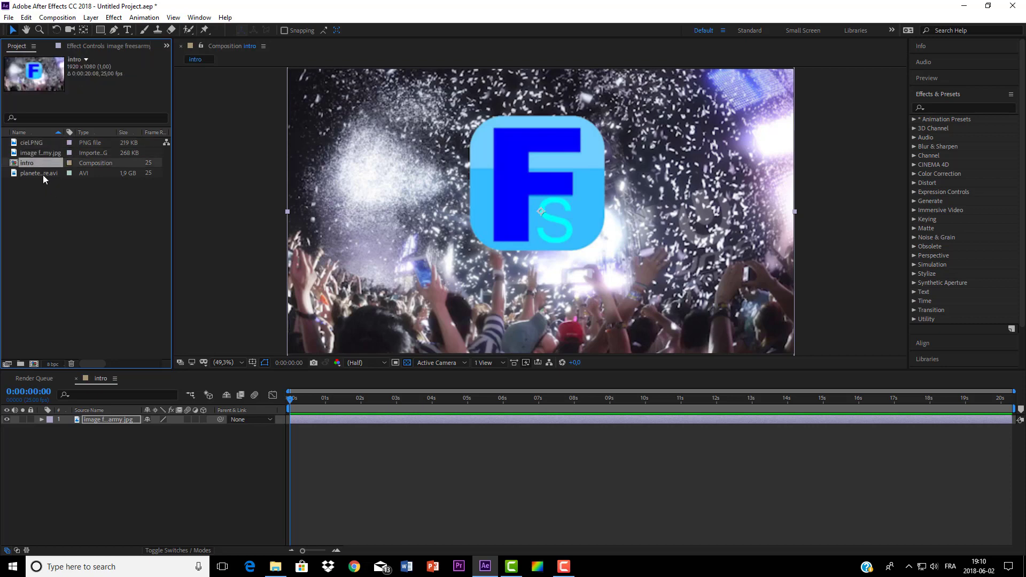
pyautogui.click(43, 173)
pyautogui.click(42, 185)
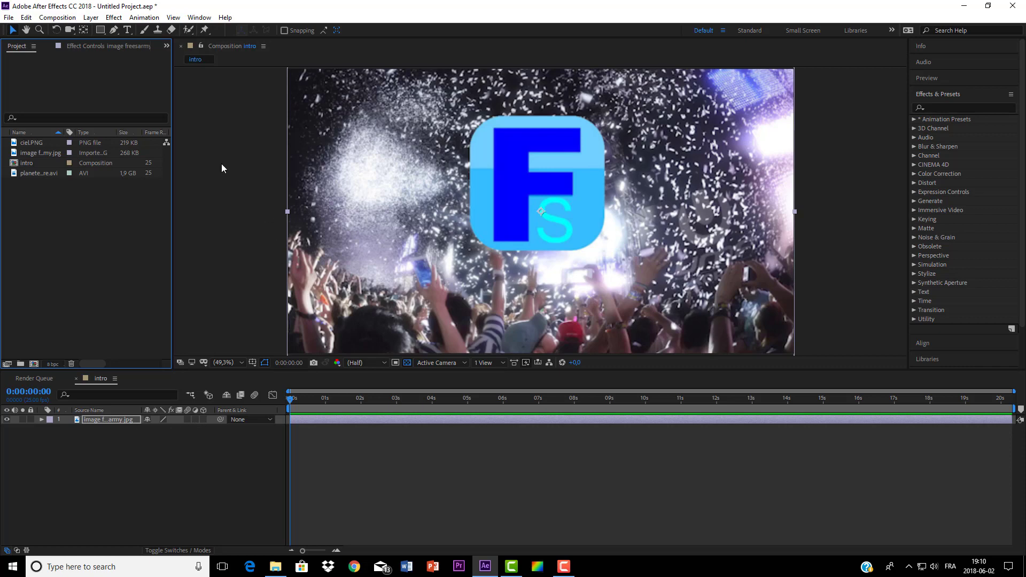
# Apply the CC Sphere perspective effect to the freesarmy image layer.
pyautogui.click(114, 19)
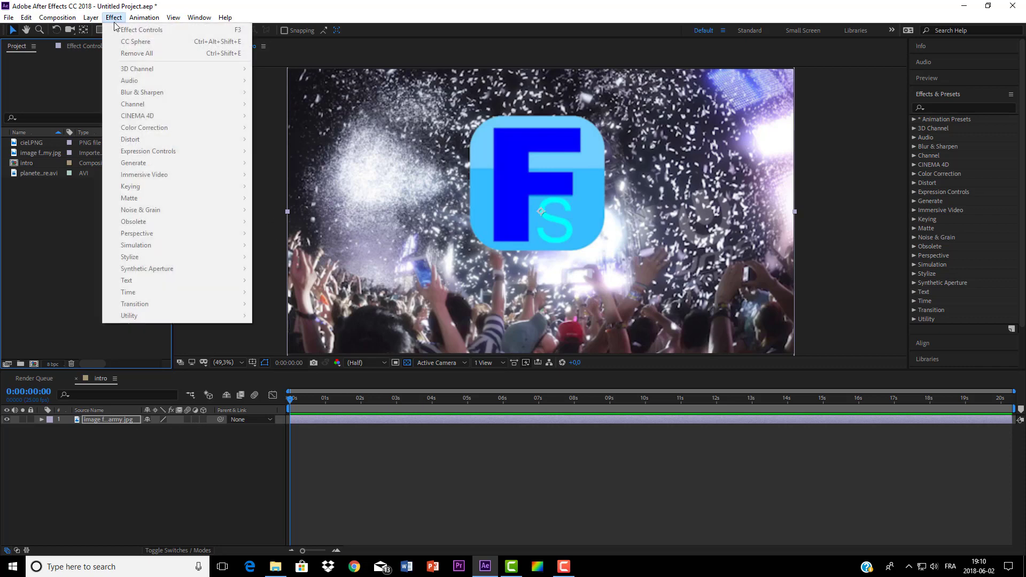
pyautogui.click(114, 419)
pyautogui.click(114, 17)
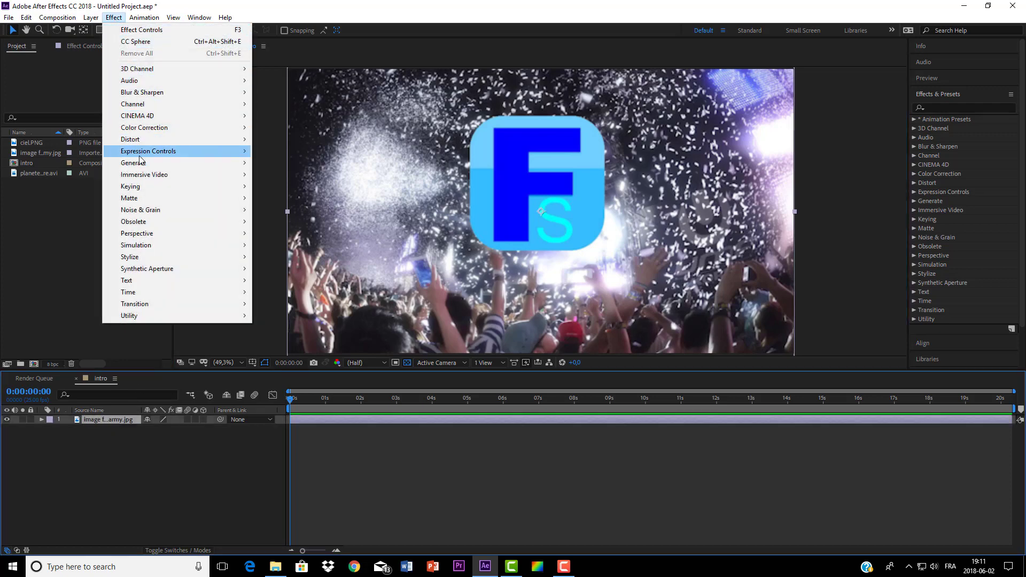
pyautogui.moveTo(154, 233)
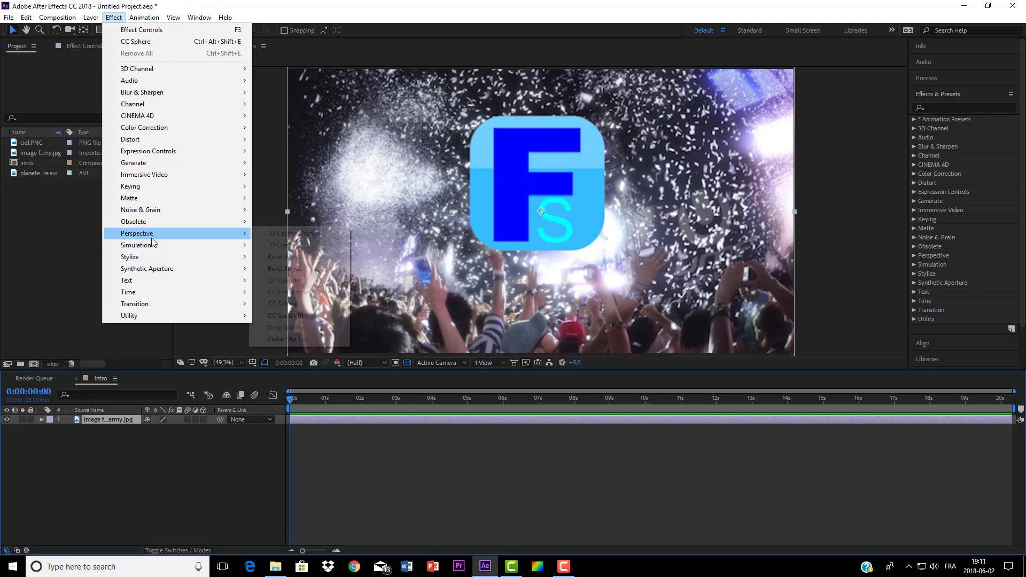
pyautogui.click(278, 304)
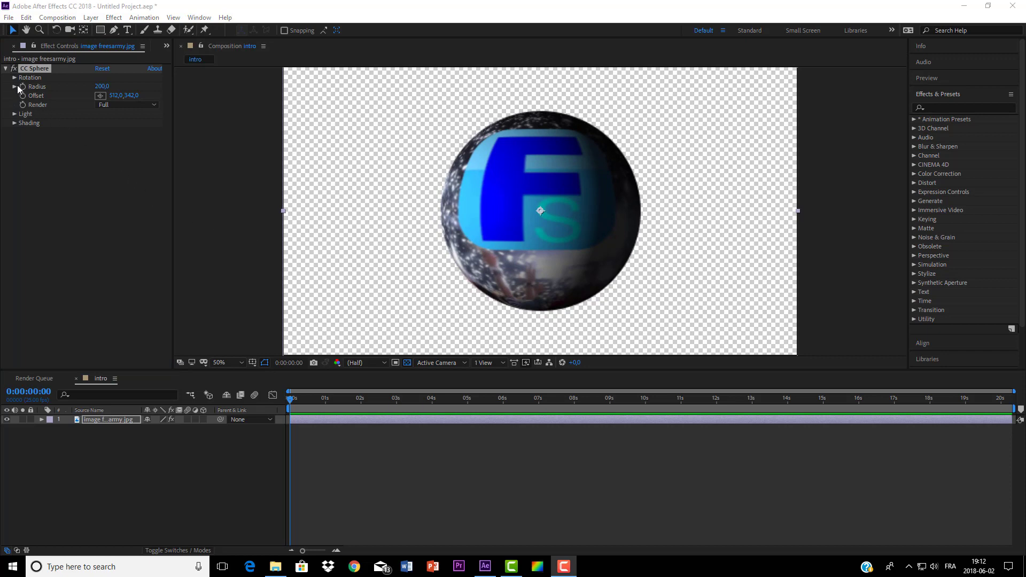
# Set the CC Sphere radius to about 313.7 and its rotation to -5° on X and 331° on Y.
pyautogui.click(15, 86)
pyautogui.moveTo(60, 101); pyautogui.dragTo(78, 102)
pyautogui.click(111, 189)
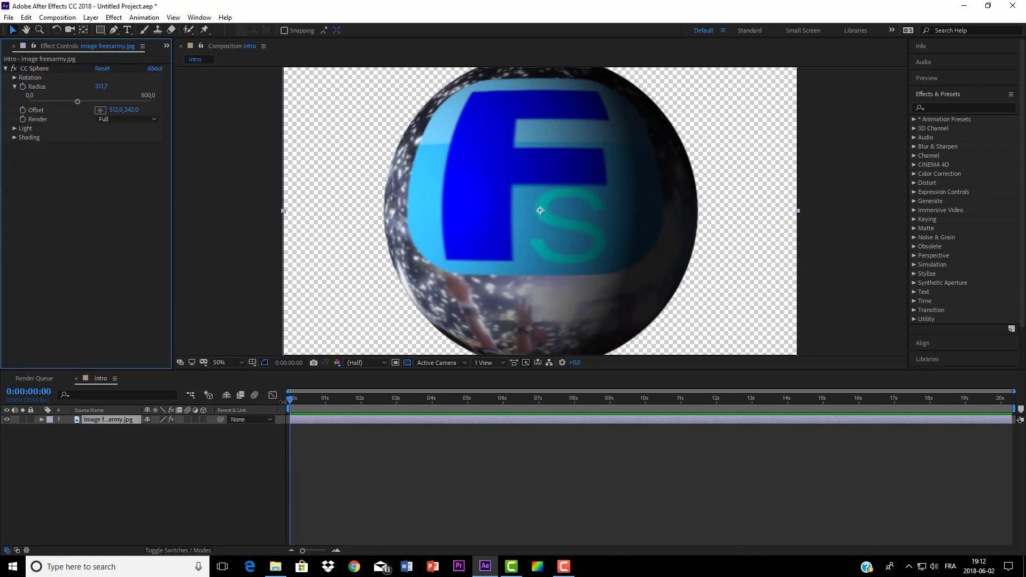
pyautogui.click(14, 77)
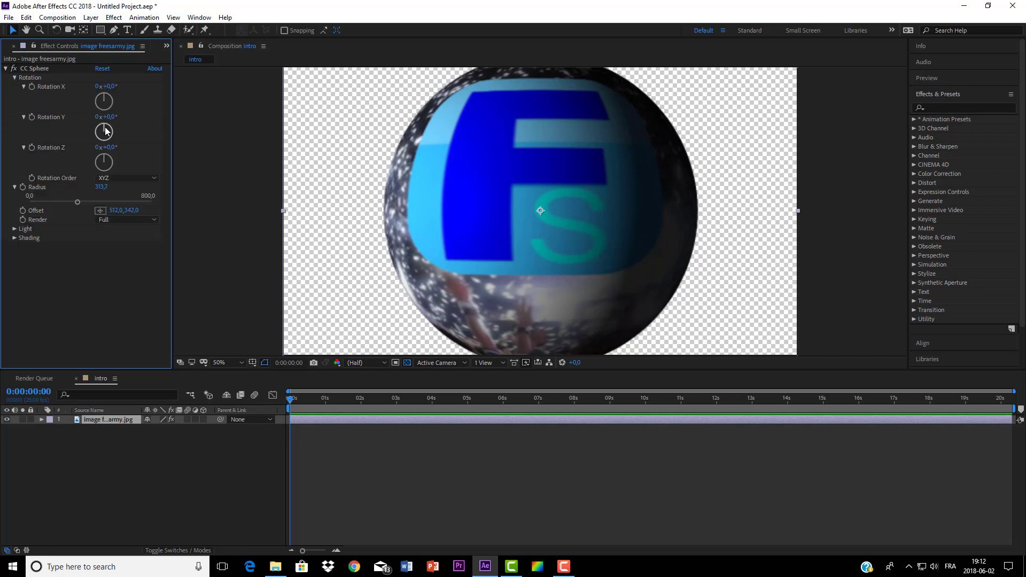
pyautogui.moveTo(105, 131)
pyautogui.mouseDown()
pyautogui.moveTo(113, 137)
pyautogui.moveTo(90, 155)
pyautogui.moveTo(88, 136)
pyautogui.moveTo(46, 130)
pyautogui.moveTo(56, 114)
pyautogui.moveTo(108, 97)
pyautogui.moveTo(88, 104)
pyautogui.moveTo(105, 101)
pyautogui.moveTo(93, 142)
pyautogui.mouseUp()
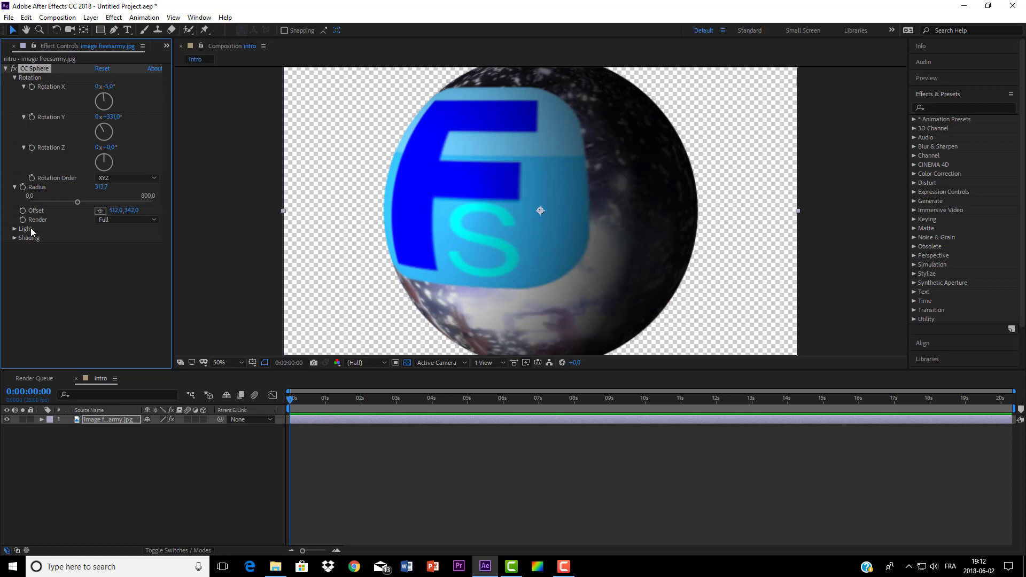
# Set the CC Sphere light direction to -70° and try out different light heights.
pyautogui.click(14, 228)
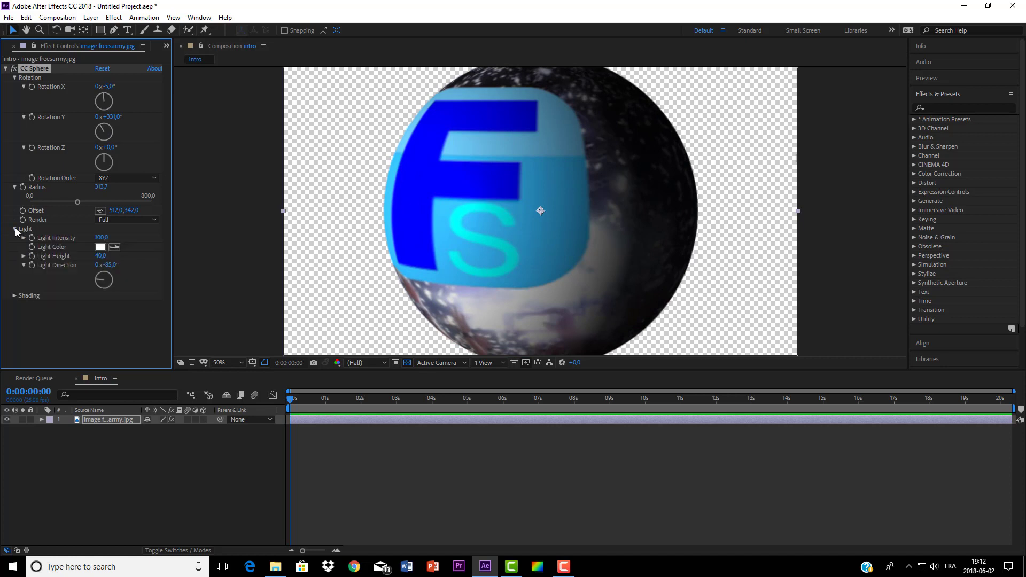
pyautogui.moveTo(98, 282)
pyautogui.mouseDown()
pyautogui.moveTo(112, 278)
pyautogui.moveTo(107, 292)
pyautogui.moveTo(93, 275)
pyautogui.mouseUp()
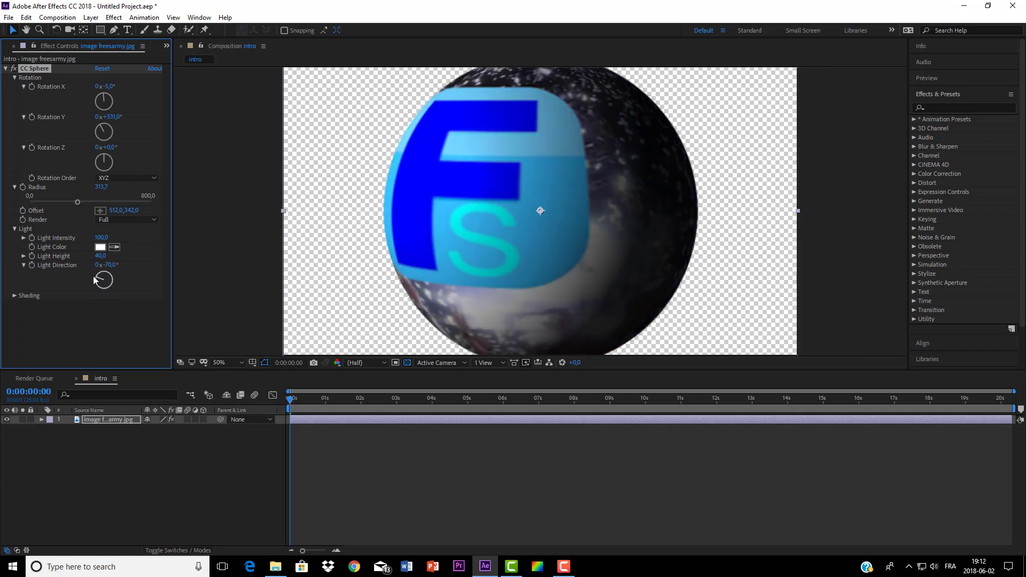
pyautogui.click(24, 255)
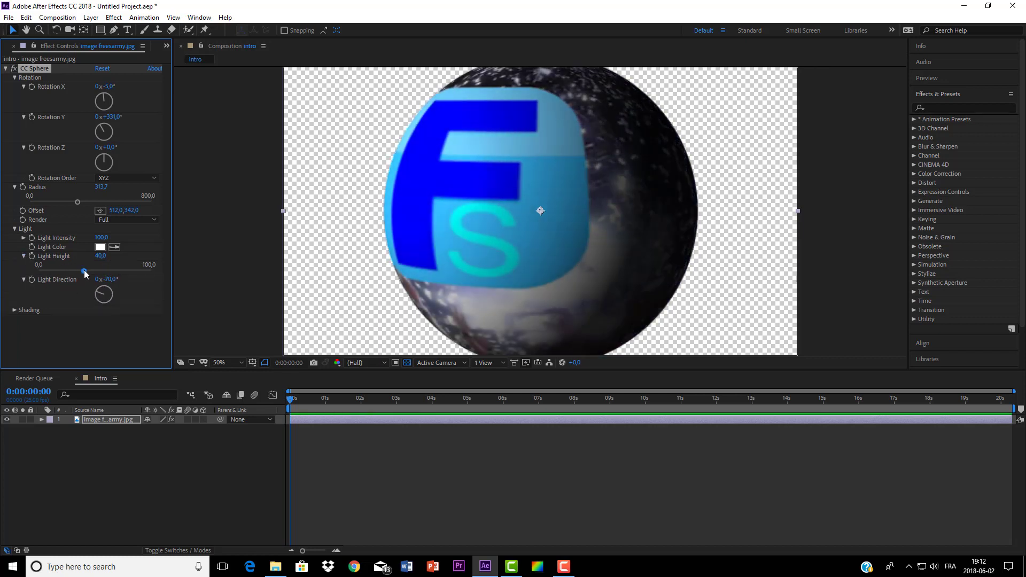
pyautogui.moveTo(85, 270); pyautogui.dragTo(78, 327)
# Try the blue light color 005FAF on the CC Sphere effect and undo it.
pyautogui.click(100, 246)
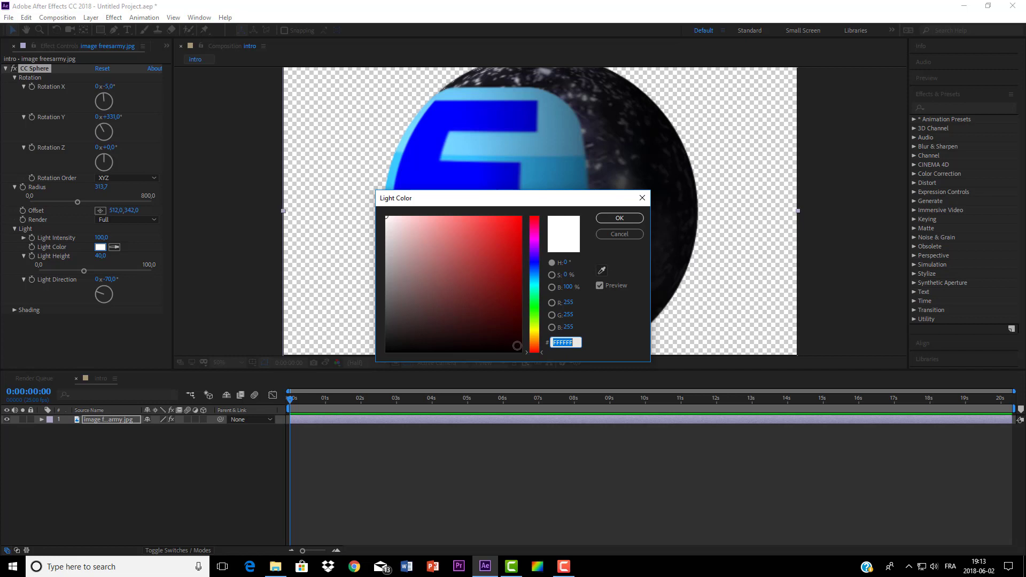
pyautogui.moveTo(531, 278)
pyautogui.mouseDown()
pyautogui.moveTo(517, 259)
pyautogui.moveTo(523, 228)
pyautogui.moveTo(534, 269)
pyautogui.moveTo(533, 258)
pyautogui.mouseUp()
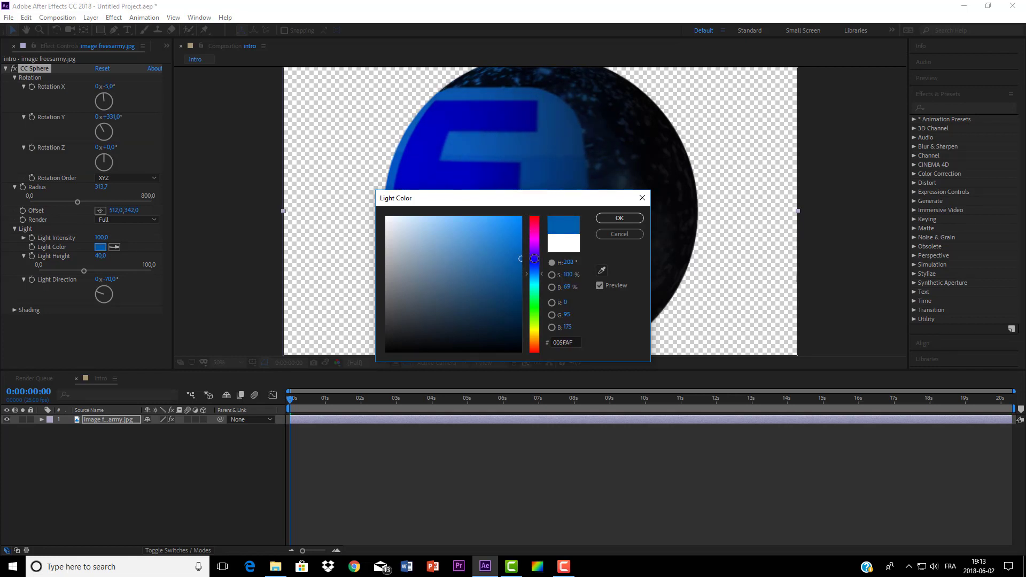
pyautogui.click(617, 217)
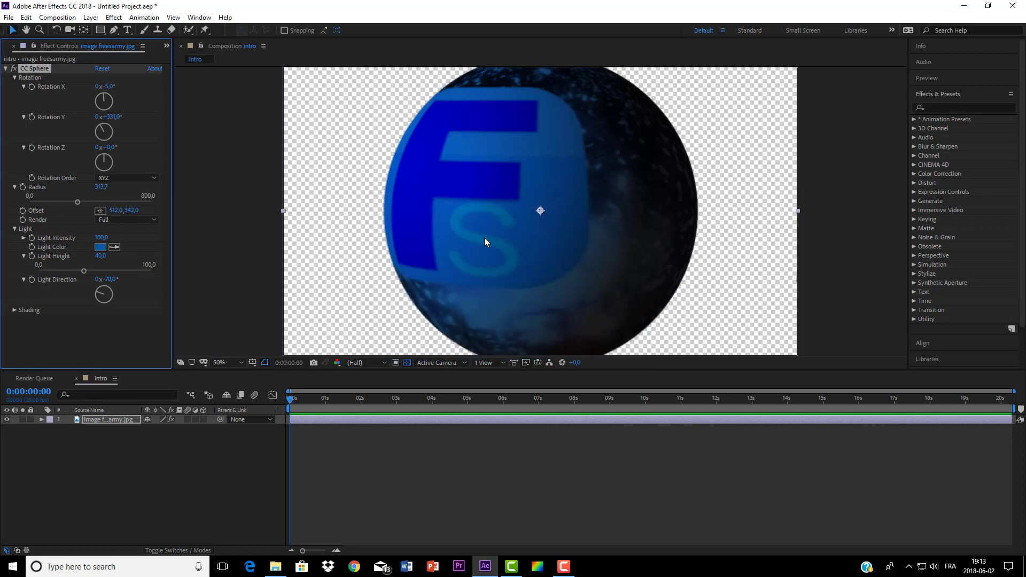
pyautogui.hotkey('ctrl', 'z')
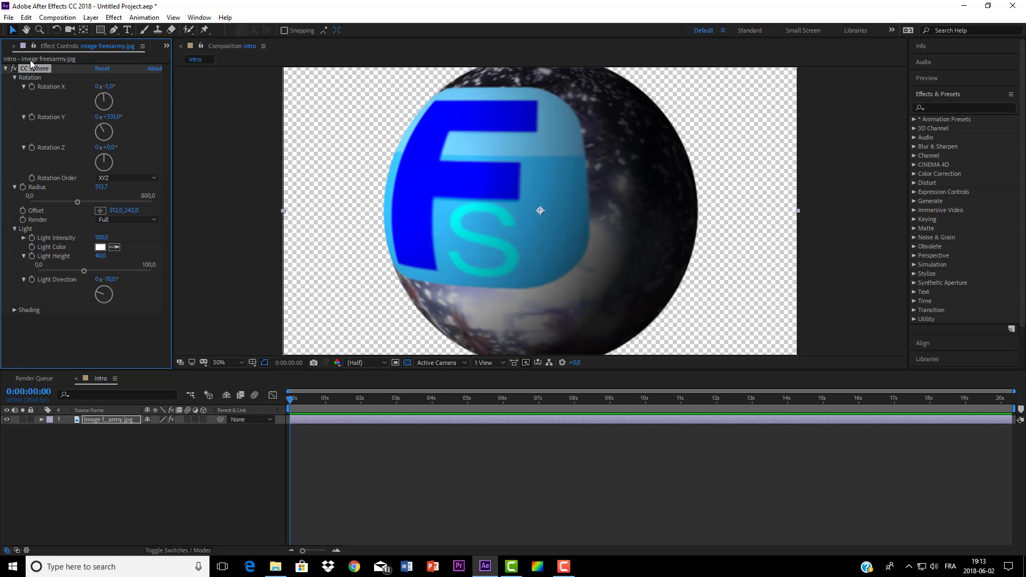
# Add the planete terre.avi video to the intro composition above the image layer and play it back.
pyautogui.click(4, 49)
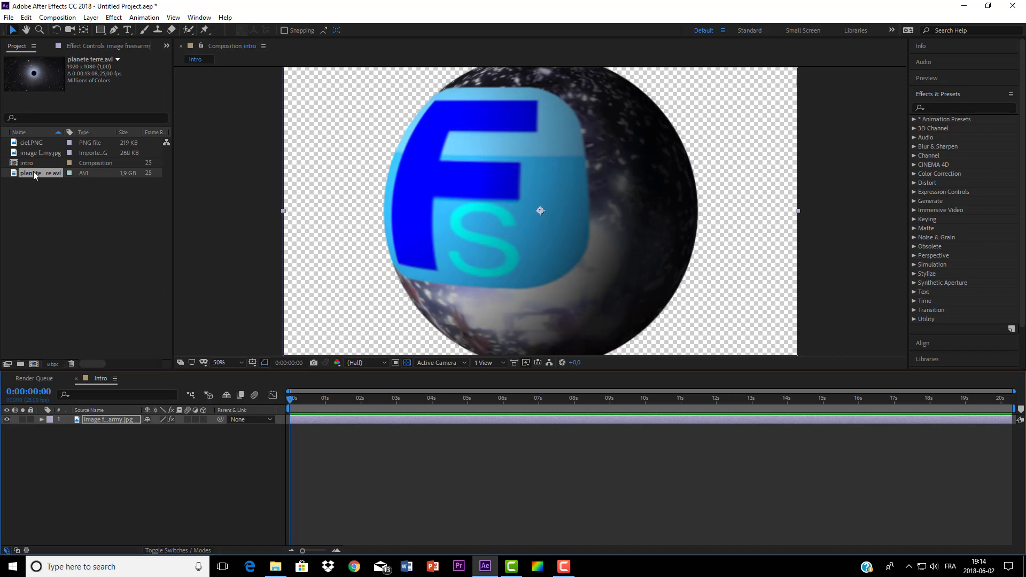
pyautogui.moveTo(34, 172); pyautogui.dragTo(83, 420)
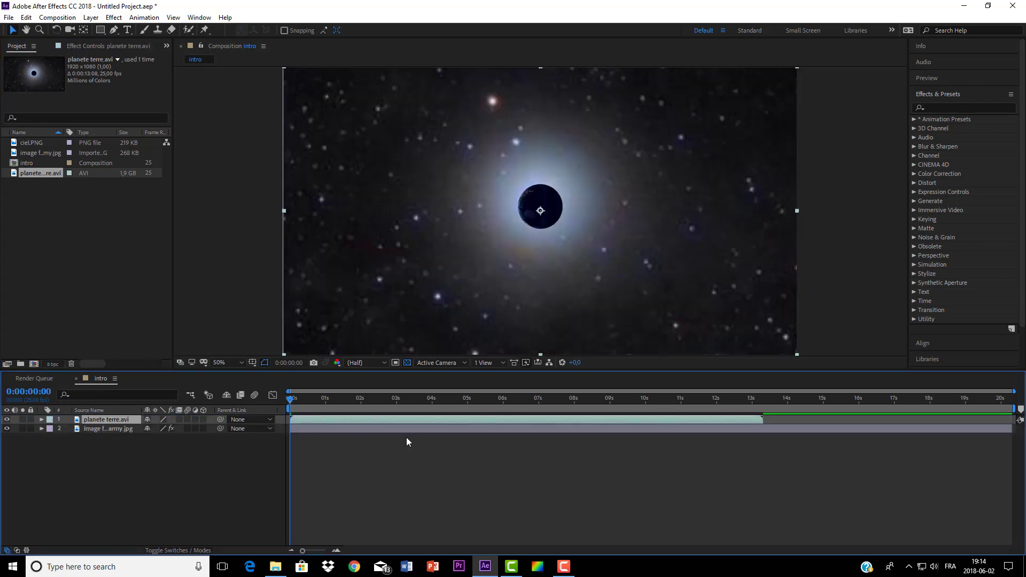
pyautogui.press('space')
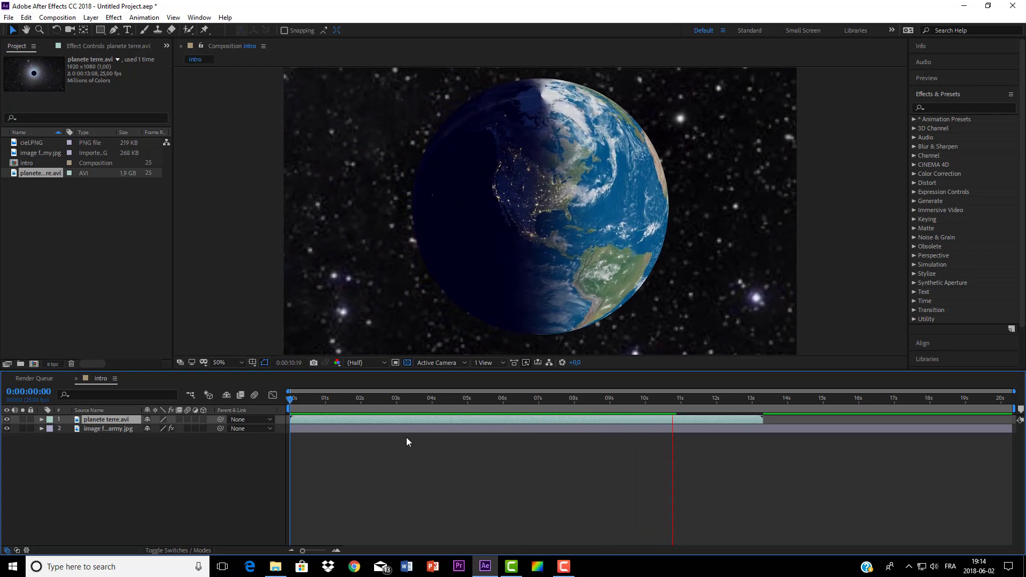
pyautogui.press('space')
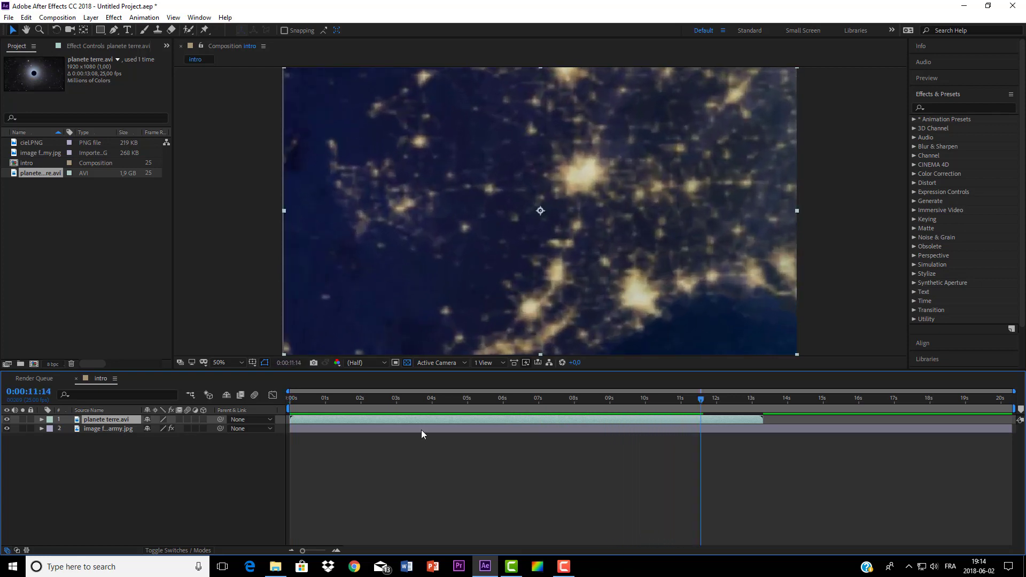
# Trim the end of the planete terre.avi layer to 0:00:10:24.
pyautogui.moveTo(701, 399); pyautogui.dragTo(301, 479)
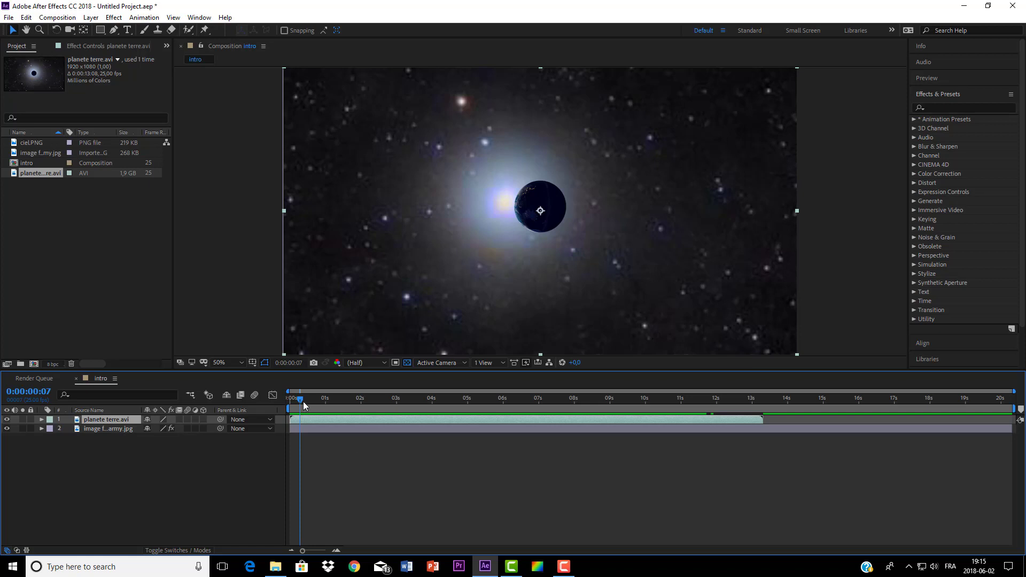
pyautogui.moveTo(299, 399); pyautogui.dragTo(683, 433)
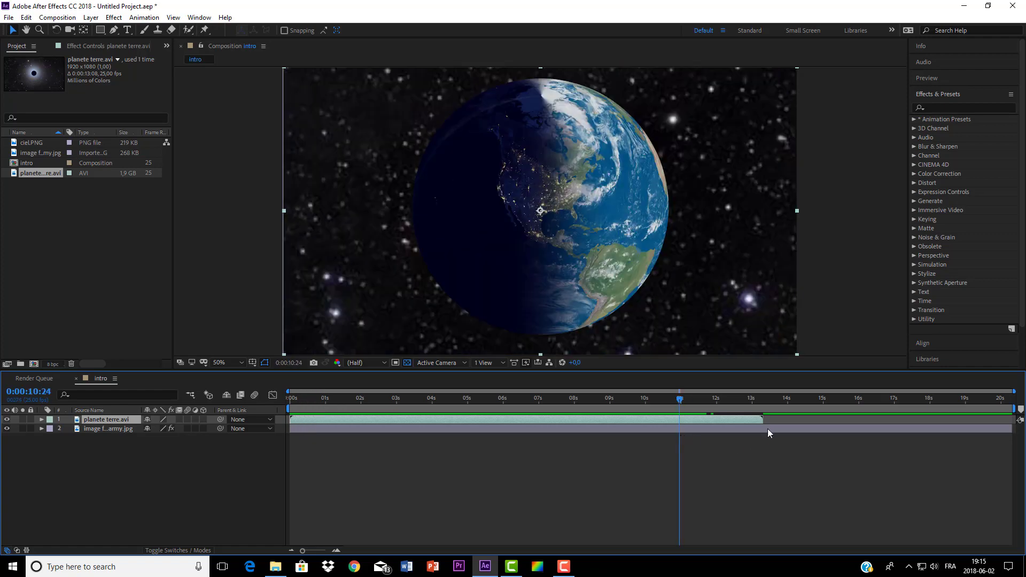
pyautogui.moveTo(762, 419); pyautogui.dragTo(683, 419)
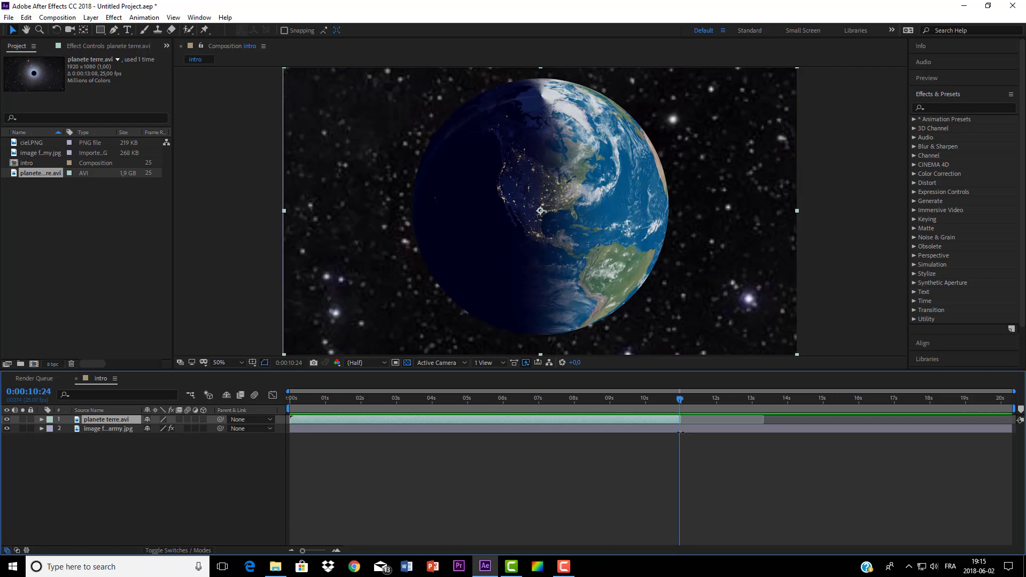
# Play the composition from 0:00:09:21 to check the cut from the Earth video to the sphere image.
pyautogui.moveTo(679, 401); pyautogui.dragTo(639, 408)
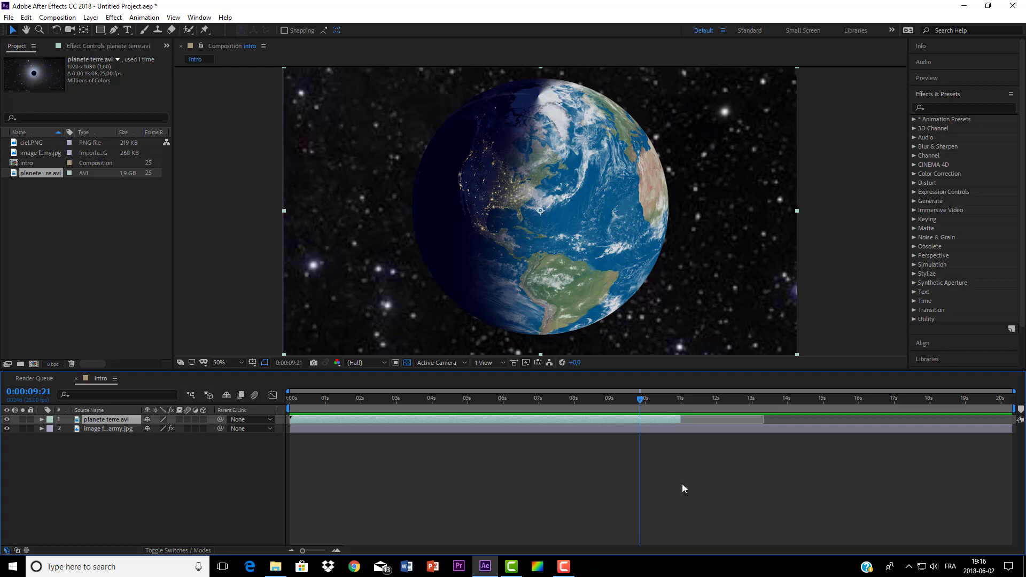
pyautogui.press('space')
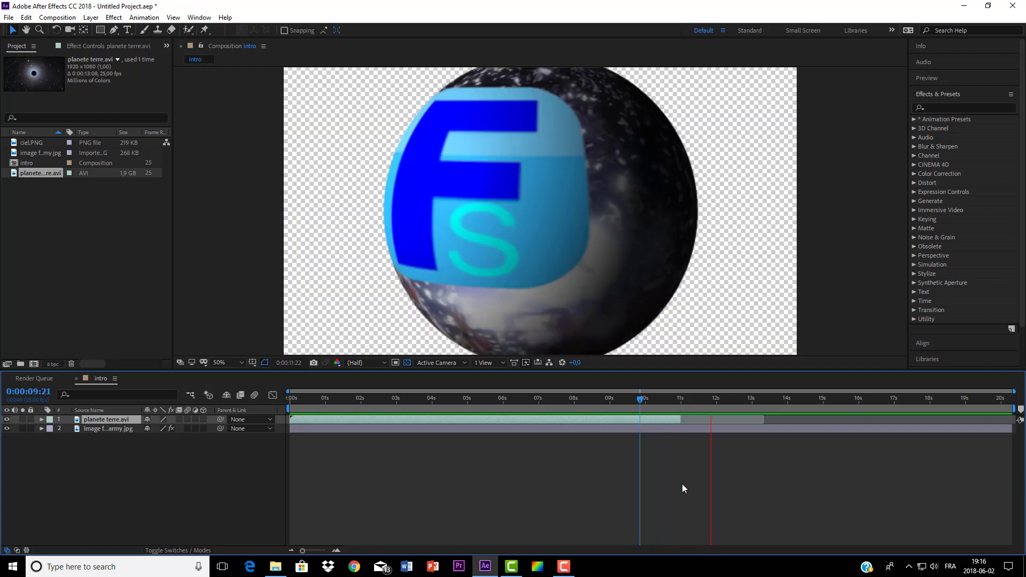
pyautogui.press('space')
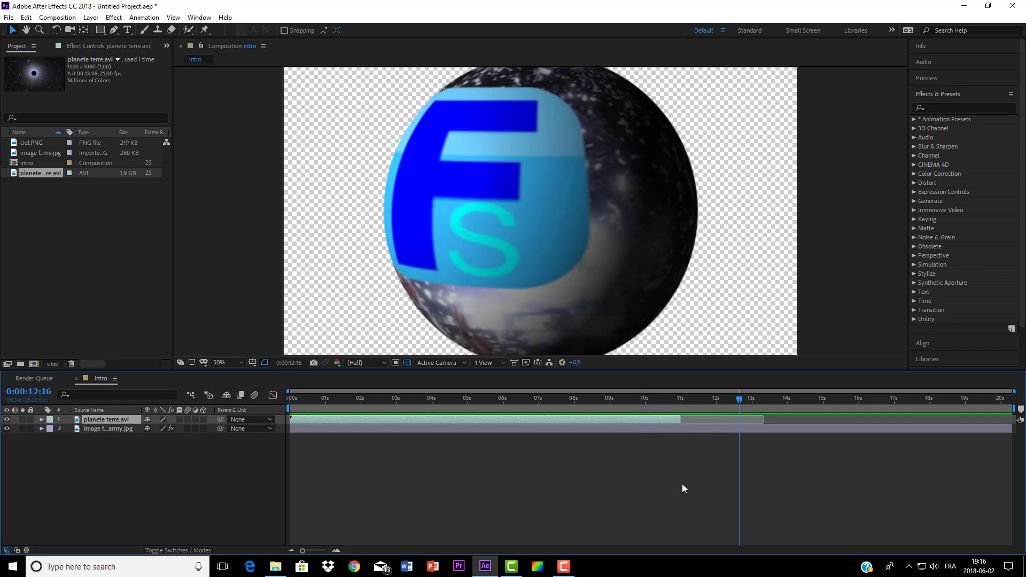
pyautogui.moveTo(736, 399); pyautogui.dragTo(491, 437)
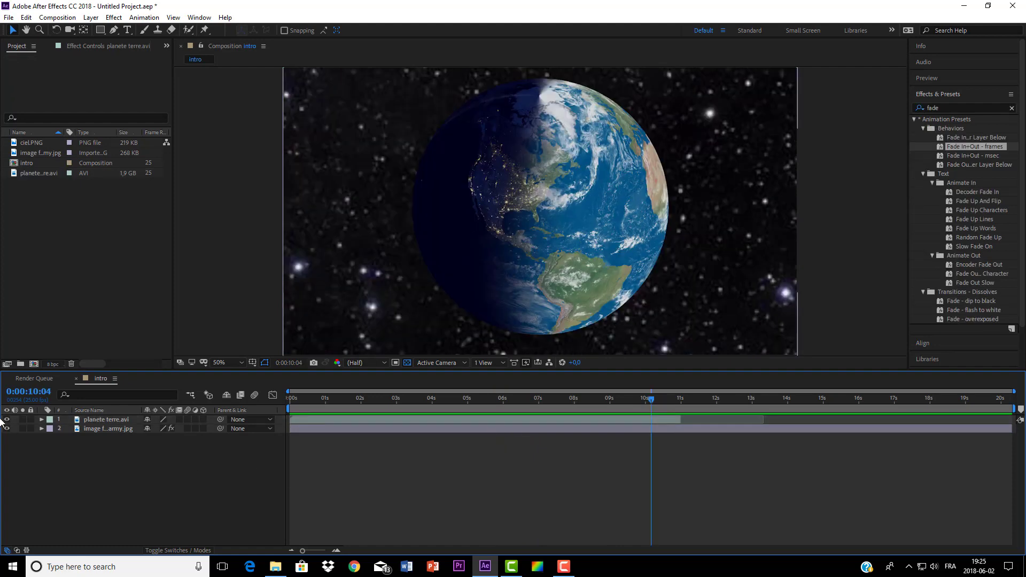
# Set the opacity of the planete terre.avi layer to 0% with the current time at 0:00:00:00.
pyautogui.click(41, 420)
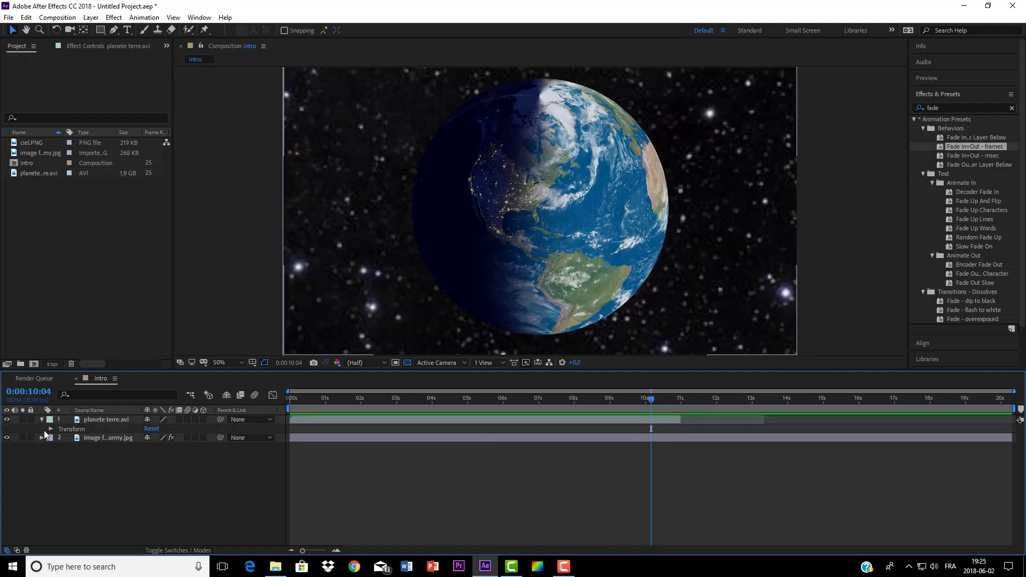
pyautogui.click(51, 429)
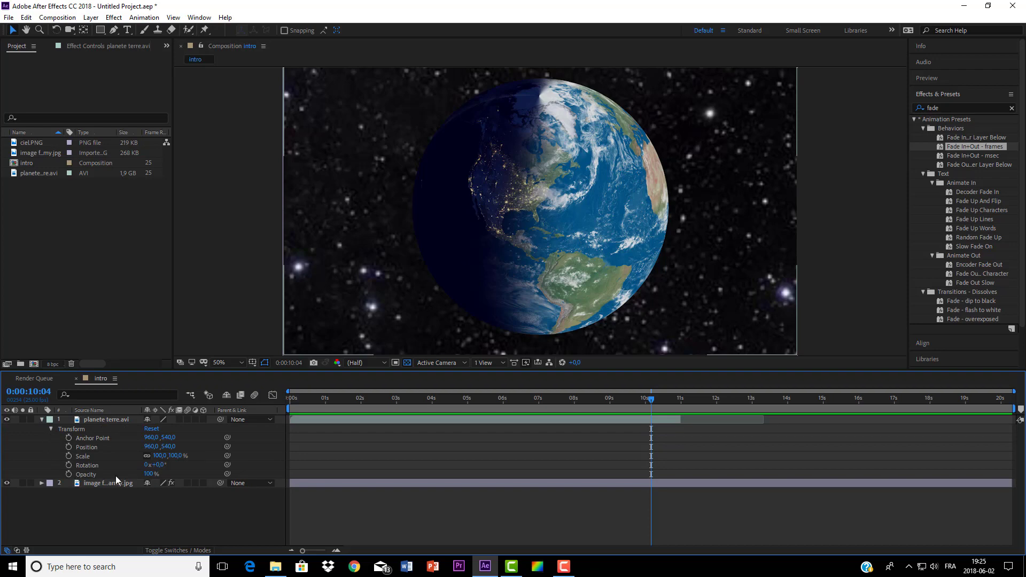
pyautogui.moveTo(147, 476); pyautogui.dragTo(193, 482)
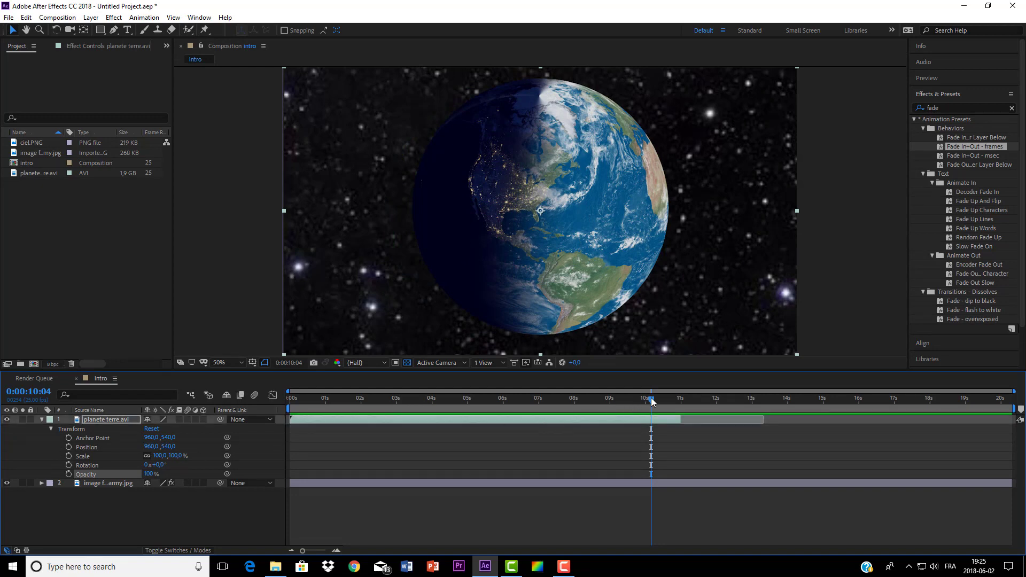
pyautogui.moveTo(652, 398); pyautogui.dragTo(284, 408)
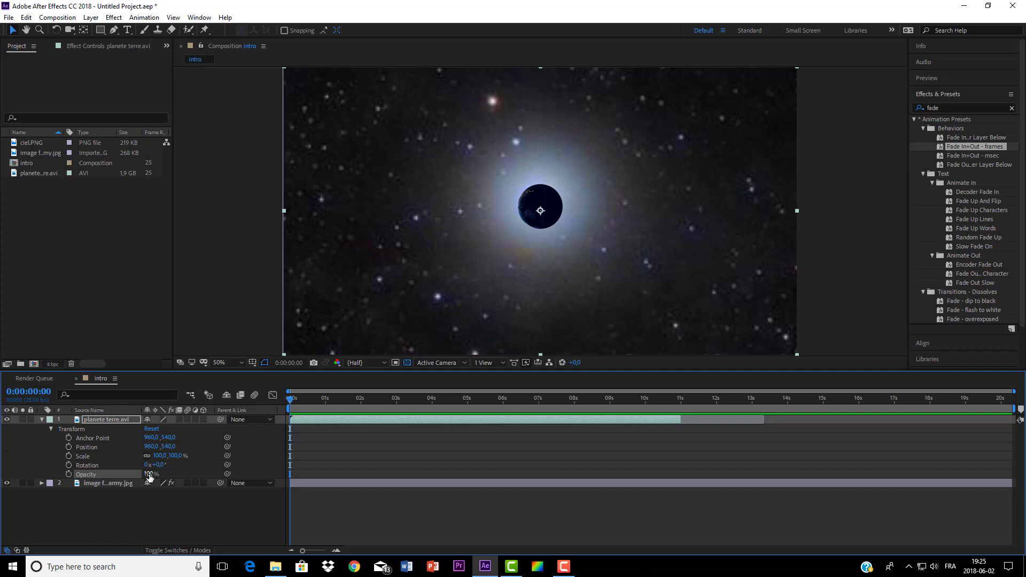
pyautogui.moveTo(149, 475); pyautogui.dragTo(105, 484)
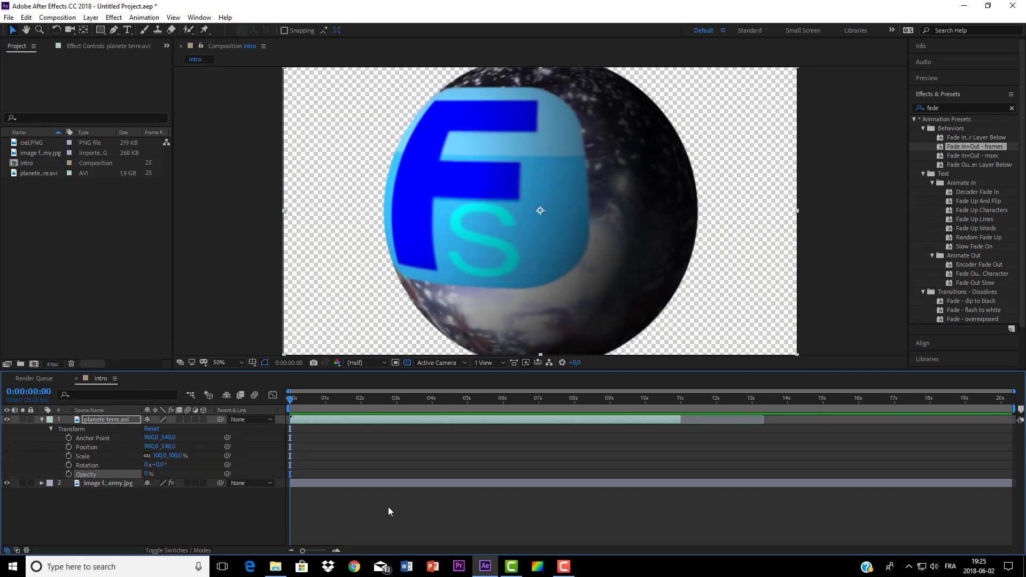
# Shift the sphere image layer to start at about 4 seconds and keyframe the planete terre.avi opacity at 0:00:00:00.
pyautogui.moveTo(312, 483); pyautogui.dragTo(456, 486)
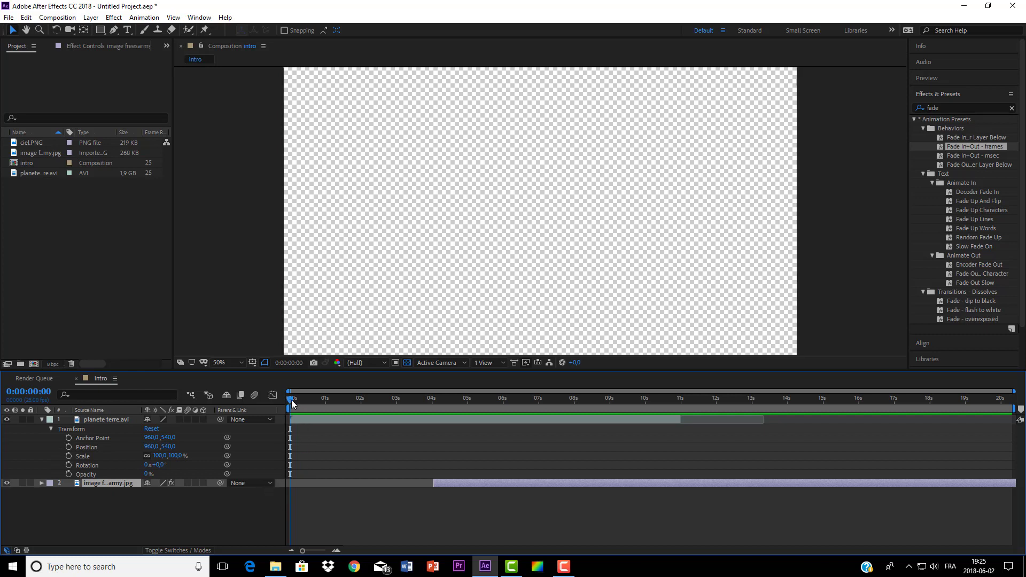
pyautogui.moveTo(291, 400)
pyautogui.mouseDown()
pyautogui.moveTo(302, 403)
pyautogui.moveTo(284, 404)
pyautogui.mouseUp()
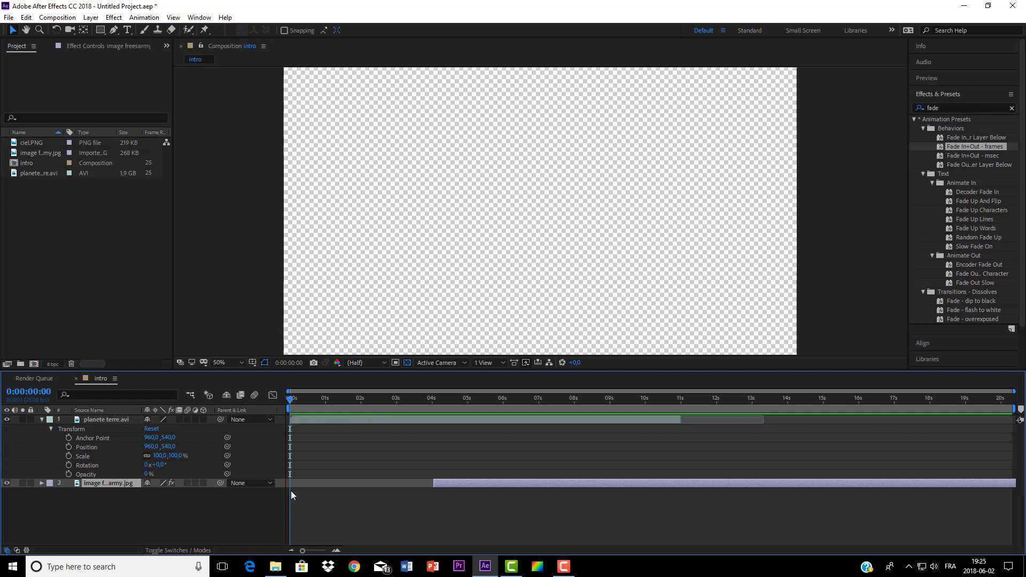
pyautogui.click(68, 475)
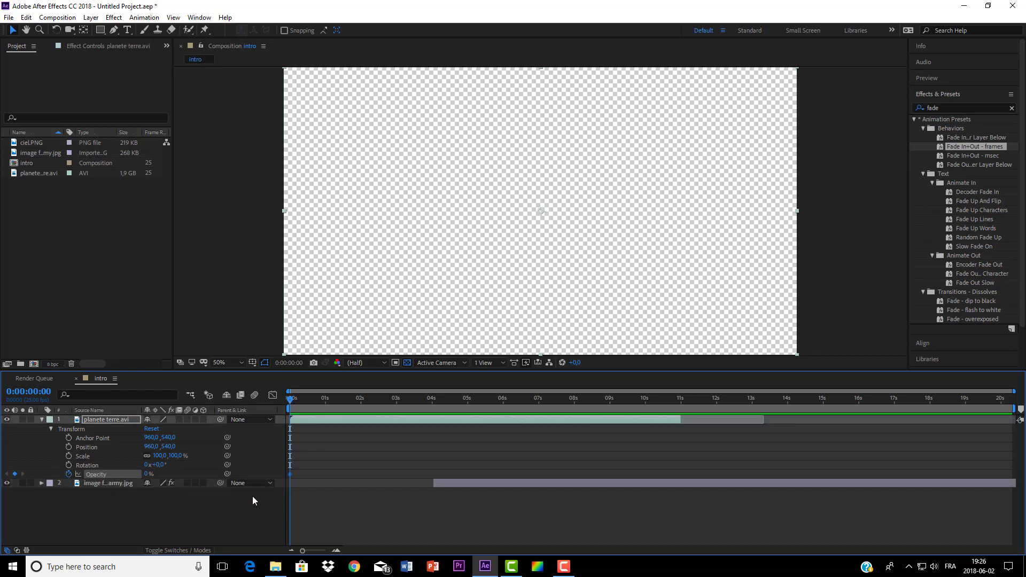
pyautogui.moveTo(290, 474)
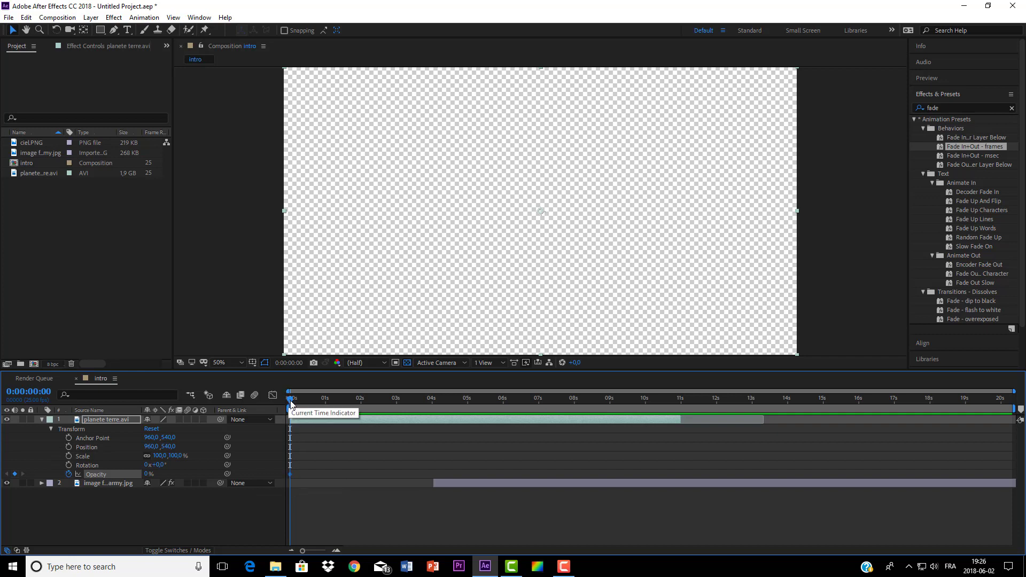
# Keyframe the planete terre.avi opacity to 100% at 0:00:00:11 and preview the fade-in from the start.
pyautogui.moveTo(289, 404); pyautogui.dragTo(305, 401)
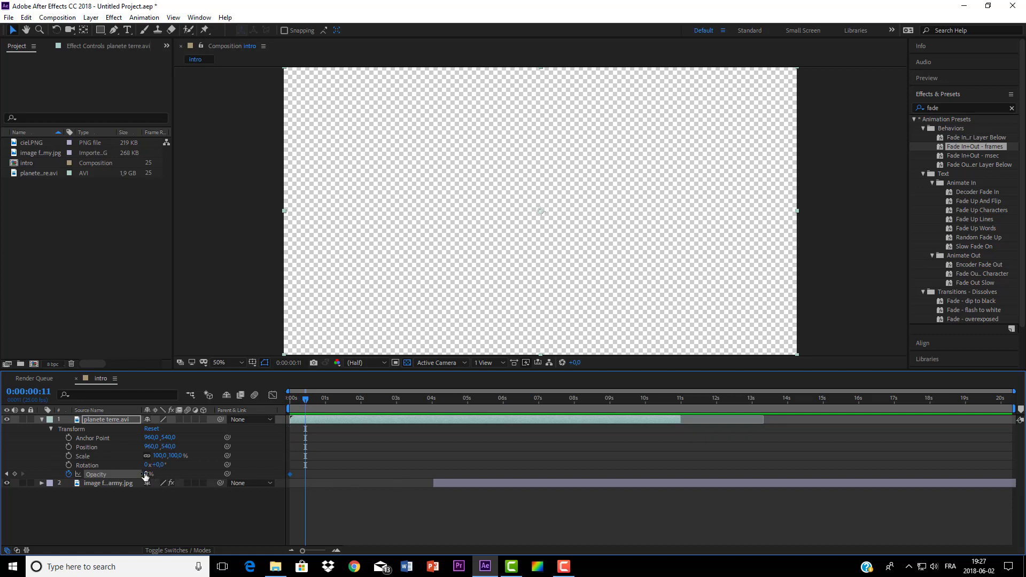
pyautogui.moveTo(145, 475); pyautogui.dragTo(283, 486)
pyautogui.moveTo(152, 479); pyautogui.dragTo(172, 470)
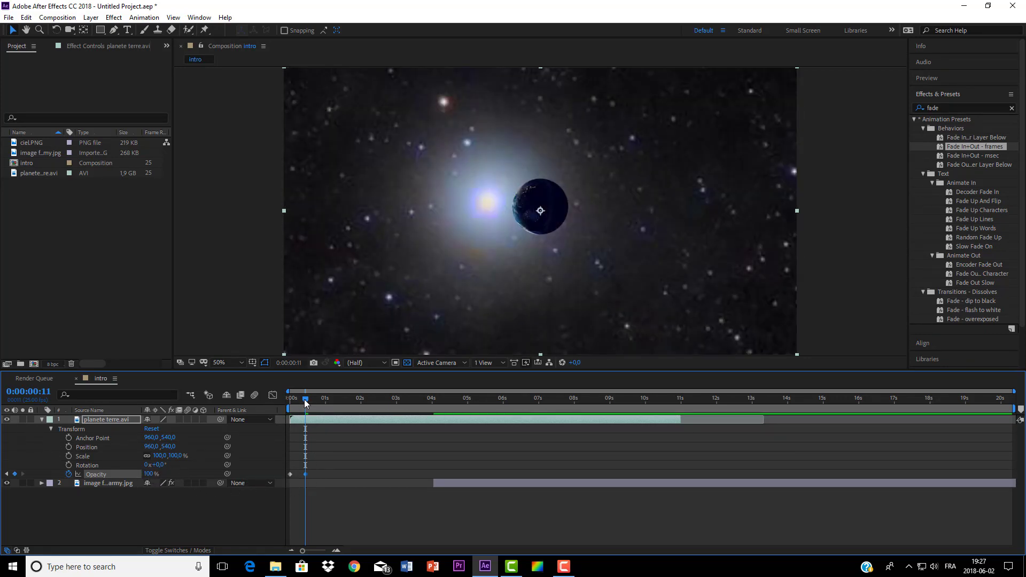
pyautogui.moveTo(306, 402); pyautogui.dragTo(289, 403)
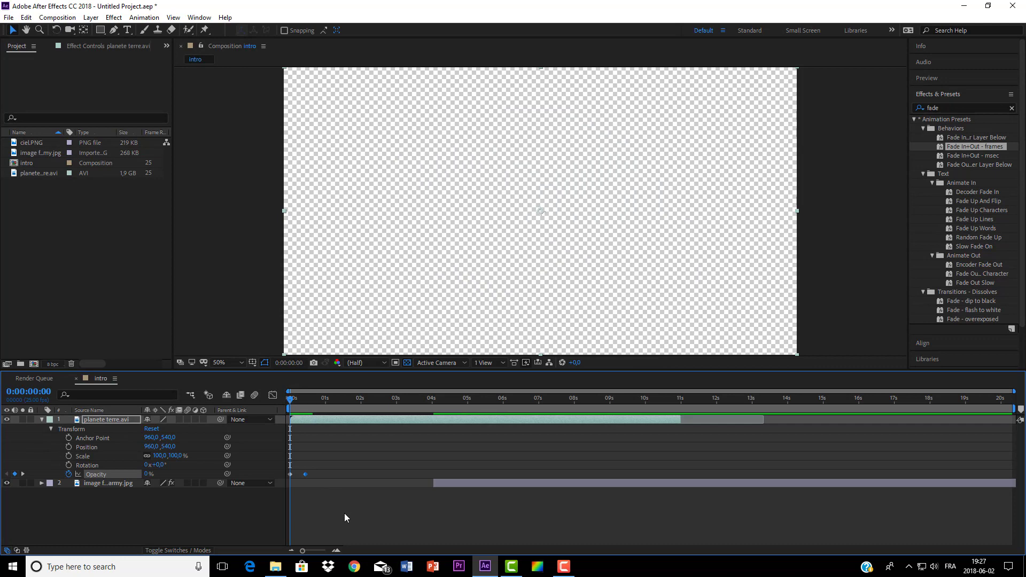
pyautogui.press('space')
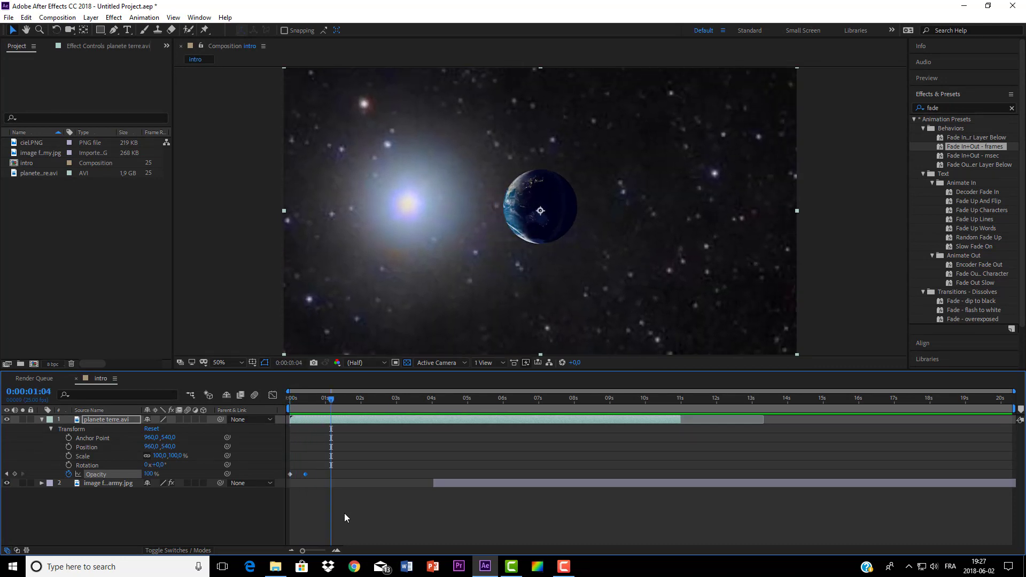
# Lengthen the fade-in by moving the 100% opacity keyframe to just before the 1-second mark, previewing it from the start.
pyautogui.moveTo(305, 474); pyautogui.dragTo(315, 473)
pyautogui.moveTo(330, 399); pyautogui.dragTo(280, 409)
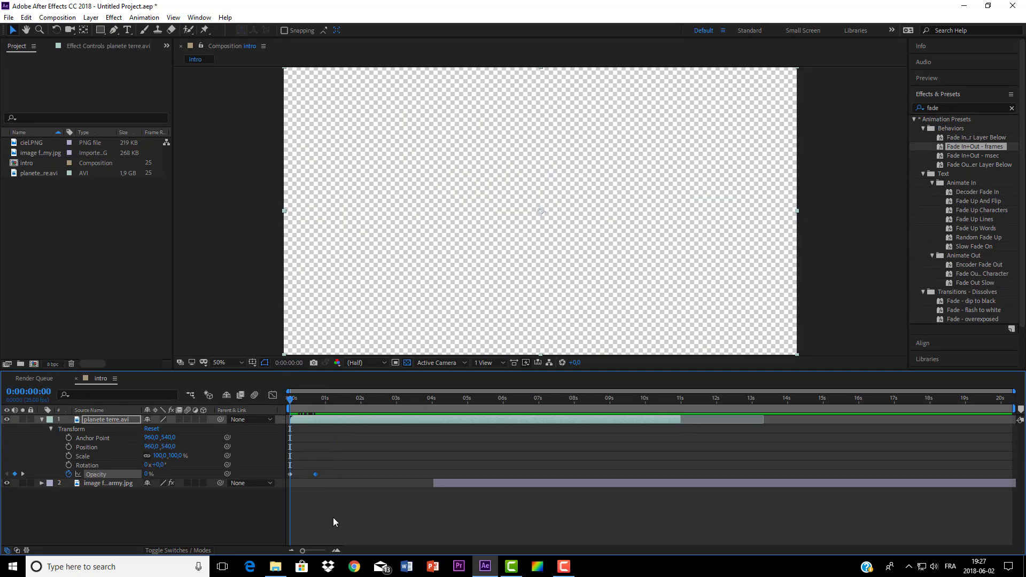
pyautogui.press('space')
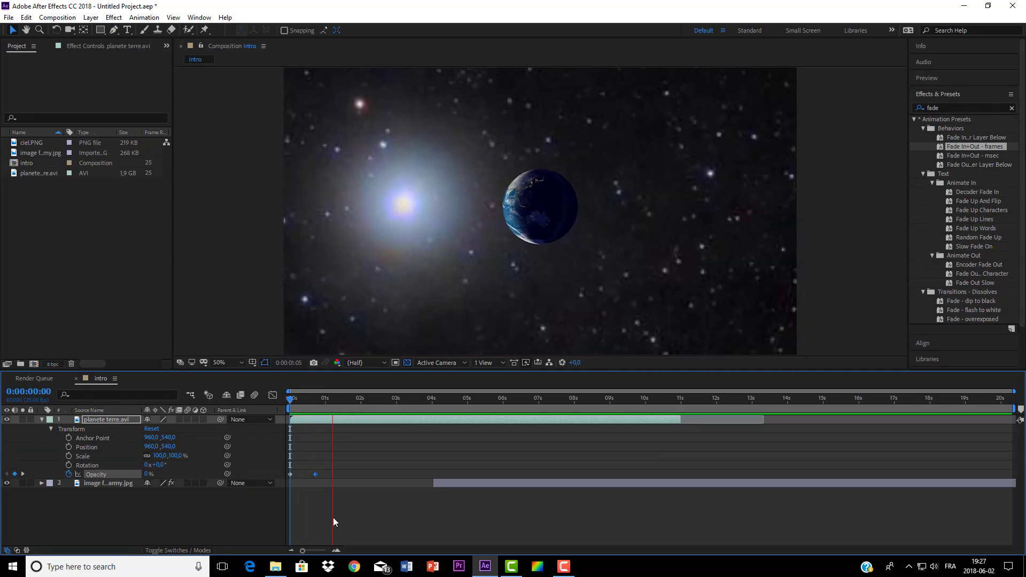
pyautogui.press('space')
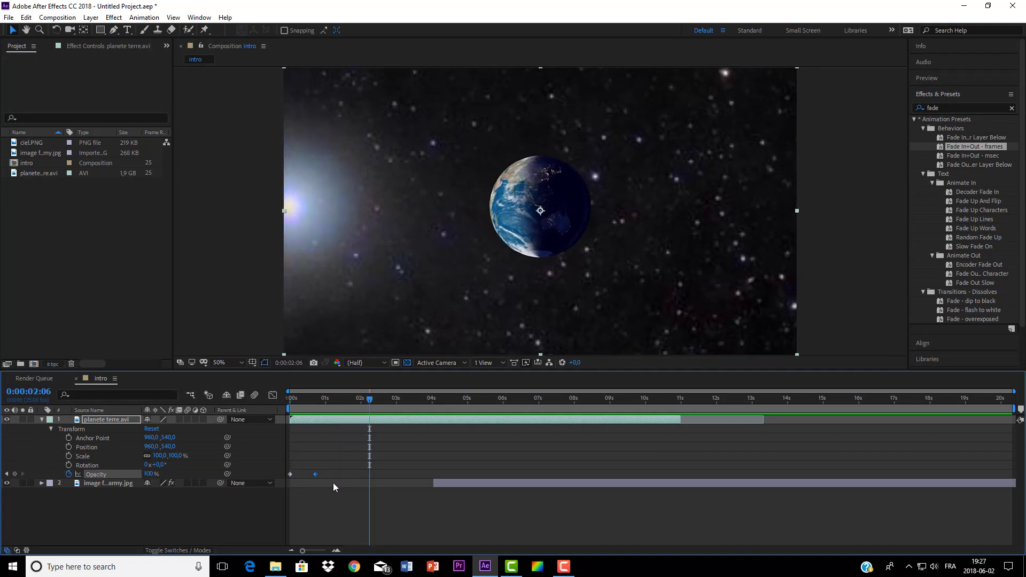
pyautogui.moveTo(316, 474); pyautogui.dragTo(320, 474)
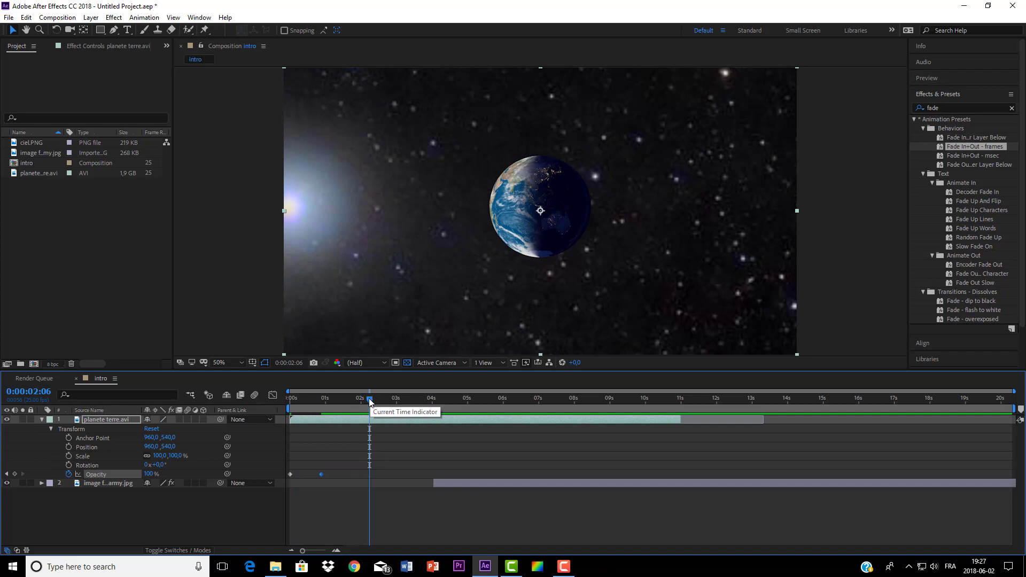
pyautogui.moveTo(369, 400); pyautogui.dragTo(290, 442)
pyautogui.press('space')
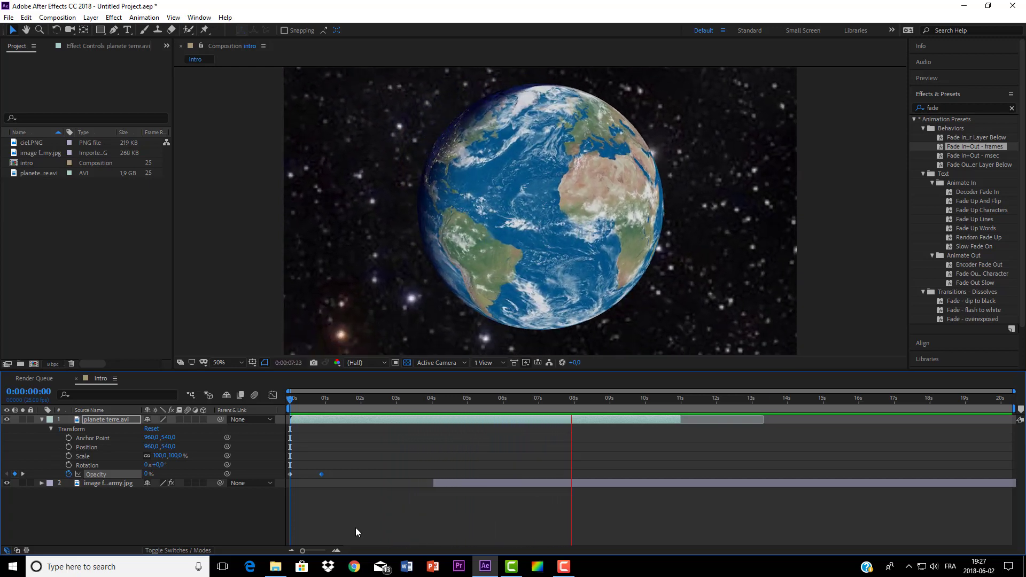
# Fade out the planete terre.avi layer with opacity keyframes of 100% at 0:00:09:08 and 0% at 0:00:10:24, and preview the transition.
pyautogui.press('space')
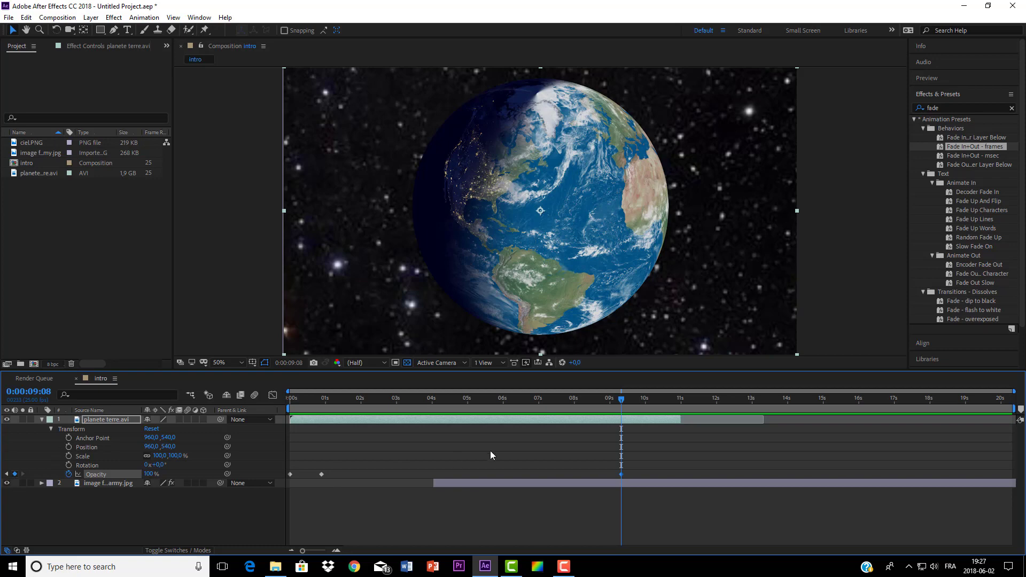
pyautogui.moveTo(621, 400); pyautogui.dragTo(679, 408)
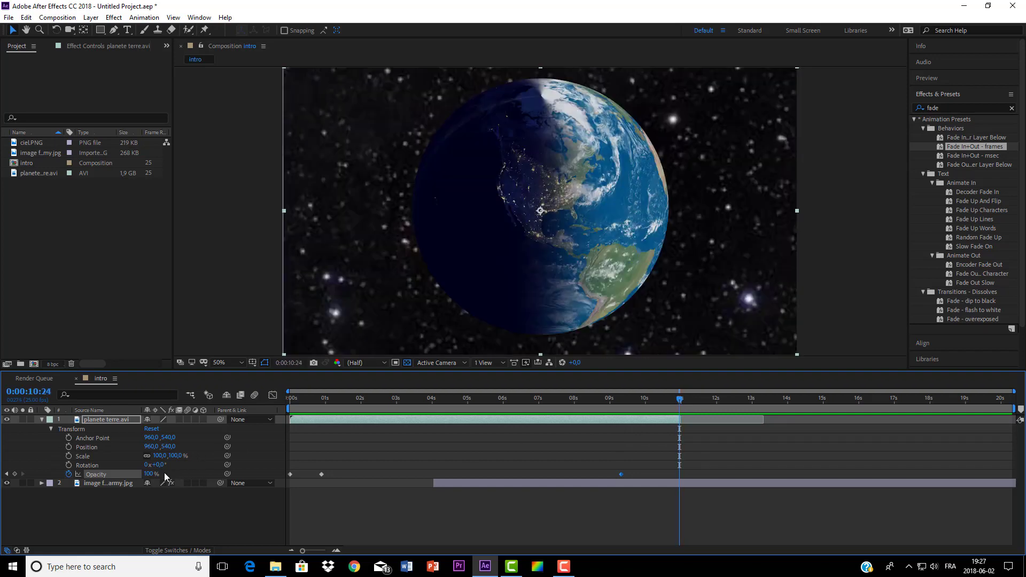
pyautogui.moveTo(148, 474); pyautogui.dragTo(67, 474)
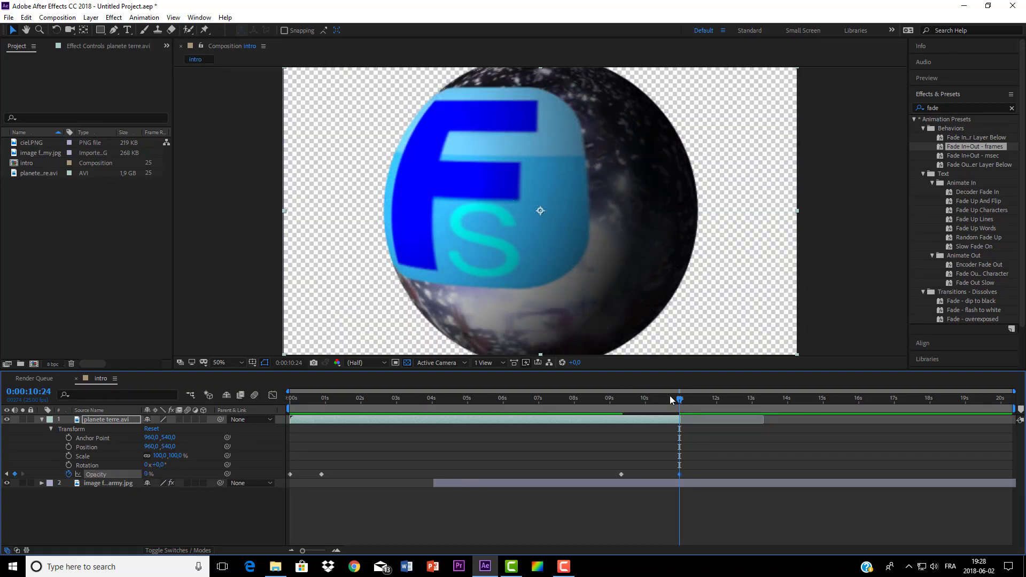
pyautogui.moveTo(679, 402); pyautogui.dragTo(603, 408)
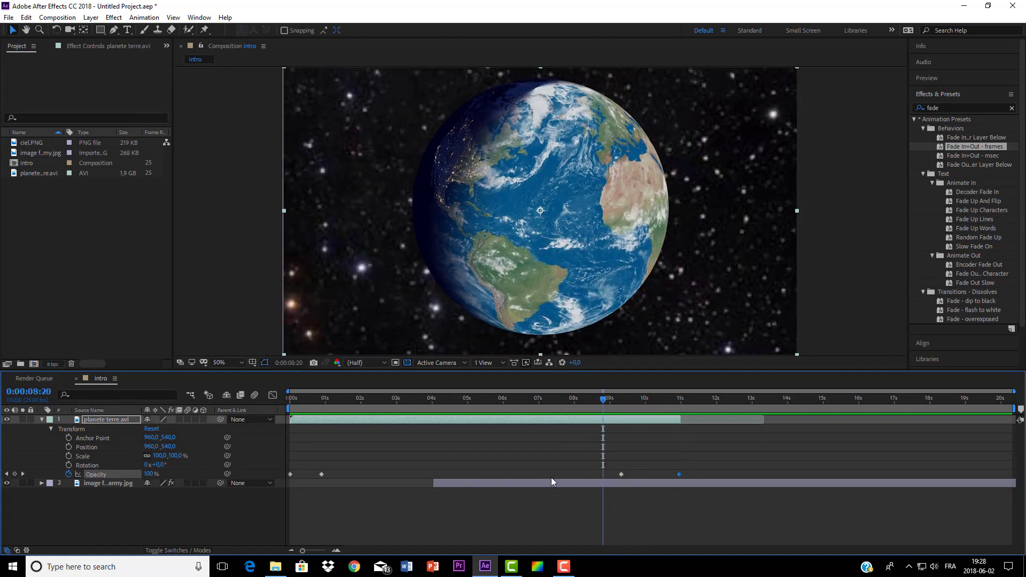
pyautogui.press('space')
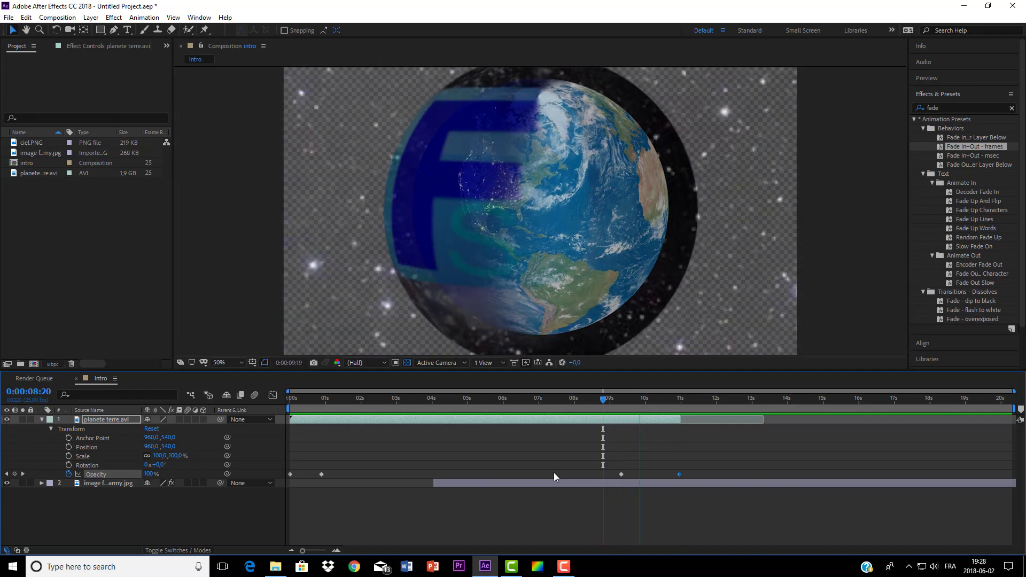
pyautogui.press('space')
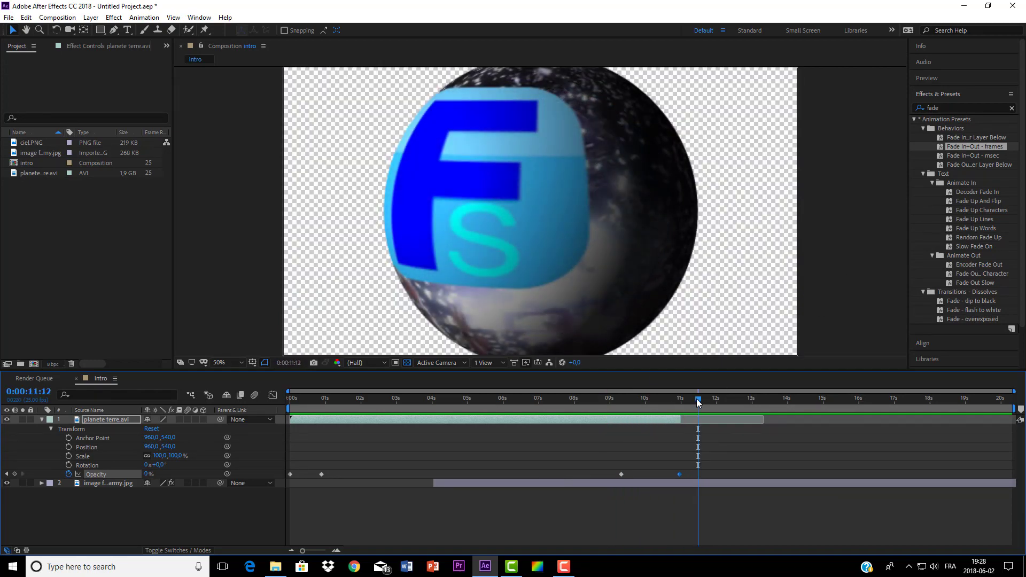
pyautogui.moveTo(697, 402); pyautogui.dragTo(614, 406)
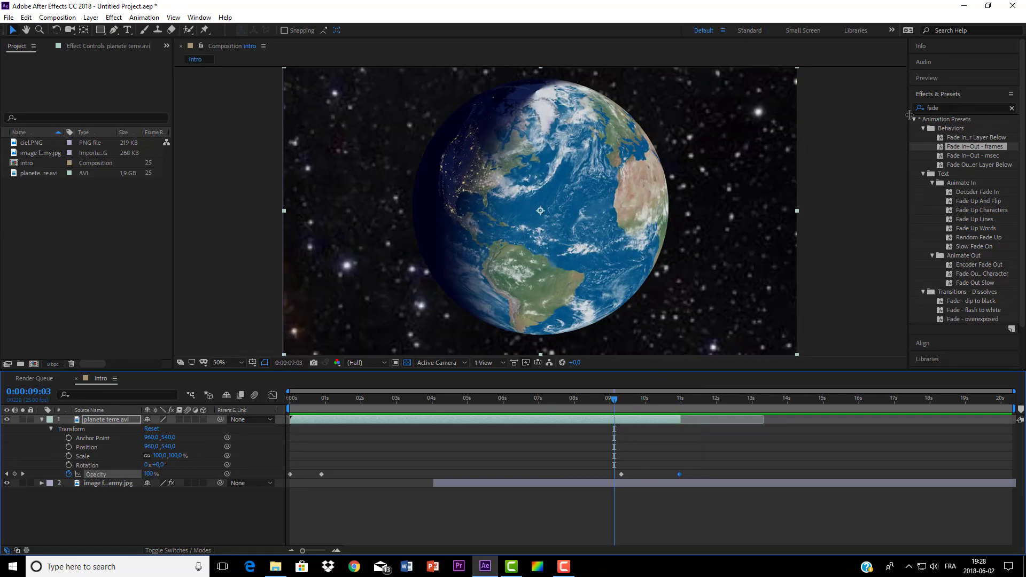
# Clear the effects search and reduce the sphere image layer's scale to 156% with the current time at 0:00:10:02.
pyautogui.click(1011, 108)
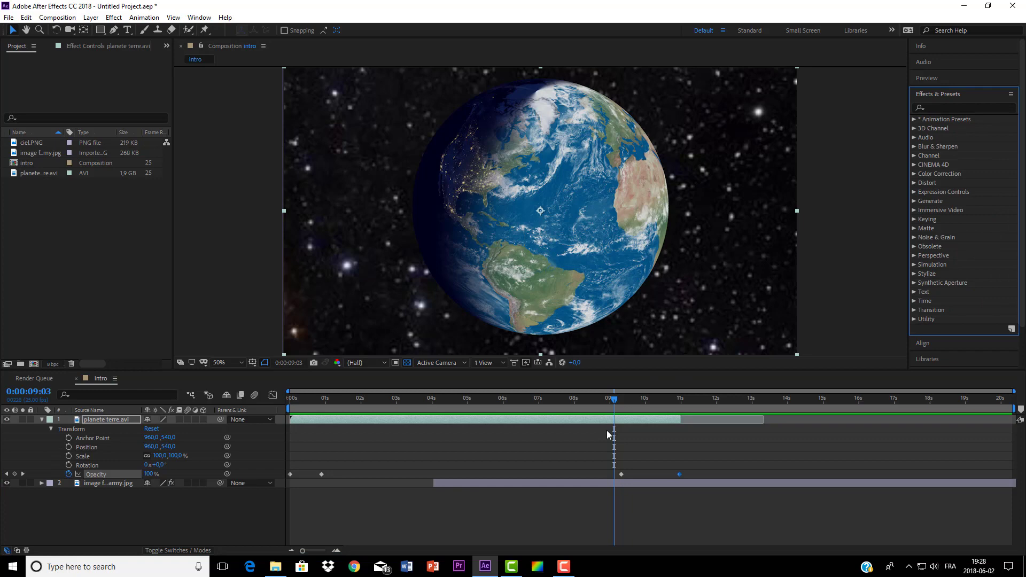
pyautogui.moveTo(615, 405); pyautogui.dragTo(648, 405)
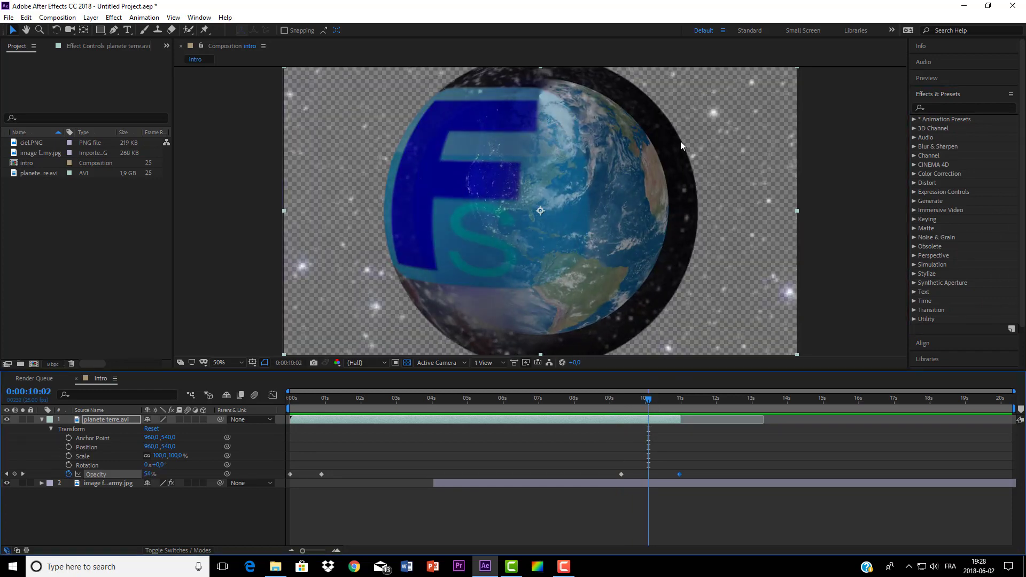
pyautogui.click(42, 420)
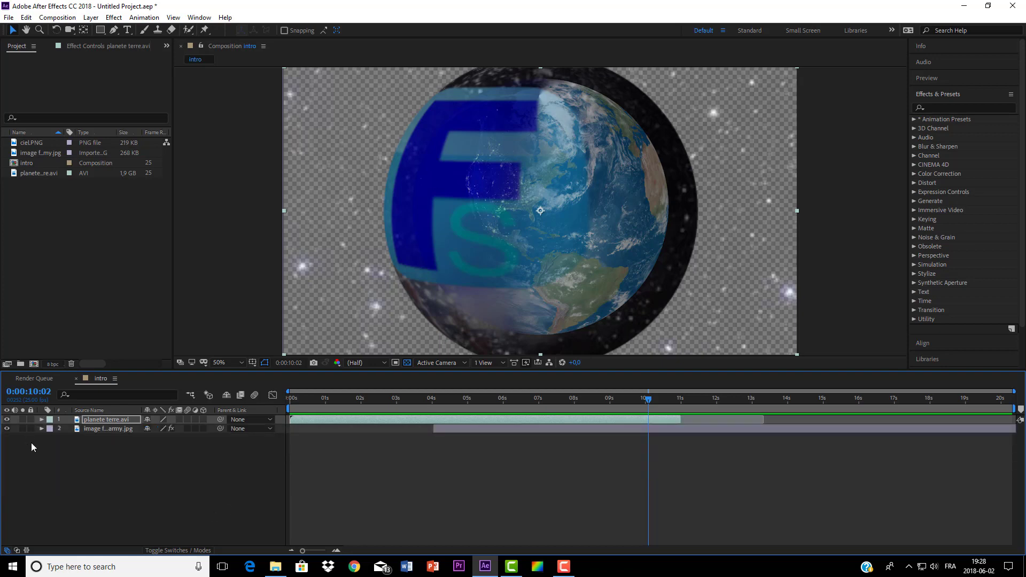
pyautogui.click(41, 429)
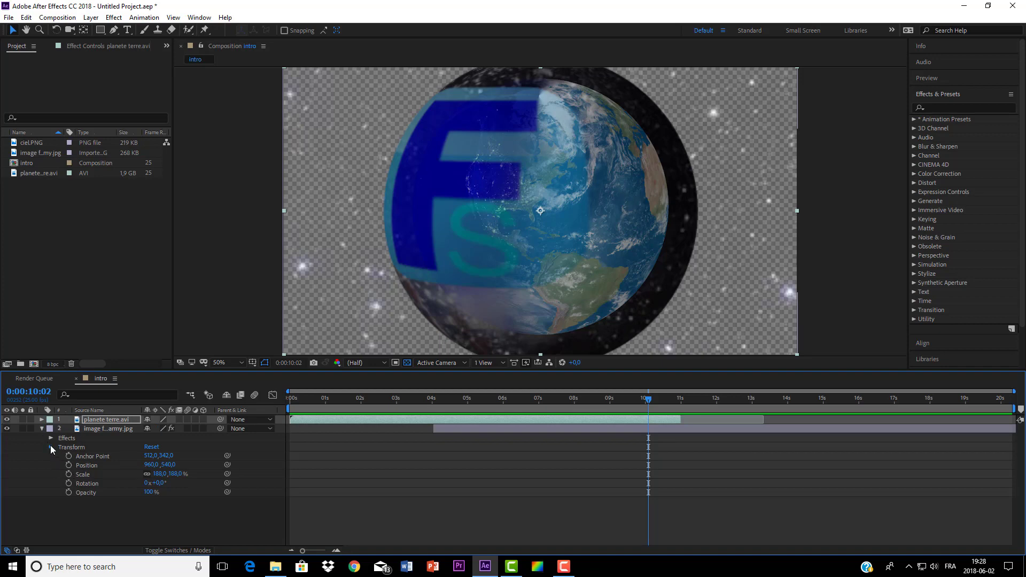
pyautogui.click(51, 444)
pyautogui.click(50, 444)
pyautogui.moveTo(174, 477); pyautogui.dragTo(165, 482)
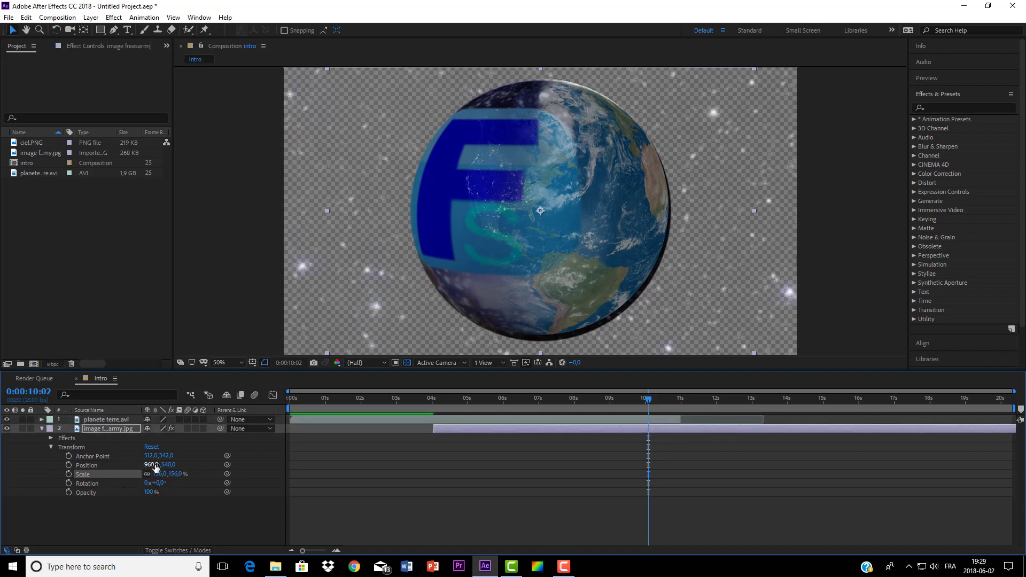
# Align the sphere image with the Earth at position 954, 523, fine-tune its scale to 155%, and check the match at an earlier time.
pyautogui.moveTo(152, 465)
pyautogui.mouseDown()
pyautogui.moveTo(170, 465)
pyautogui.moveTo(151, 473)
pyautogui.mouseUp()
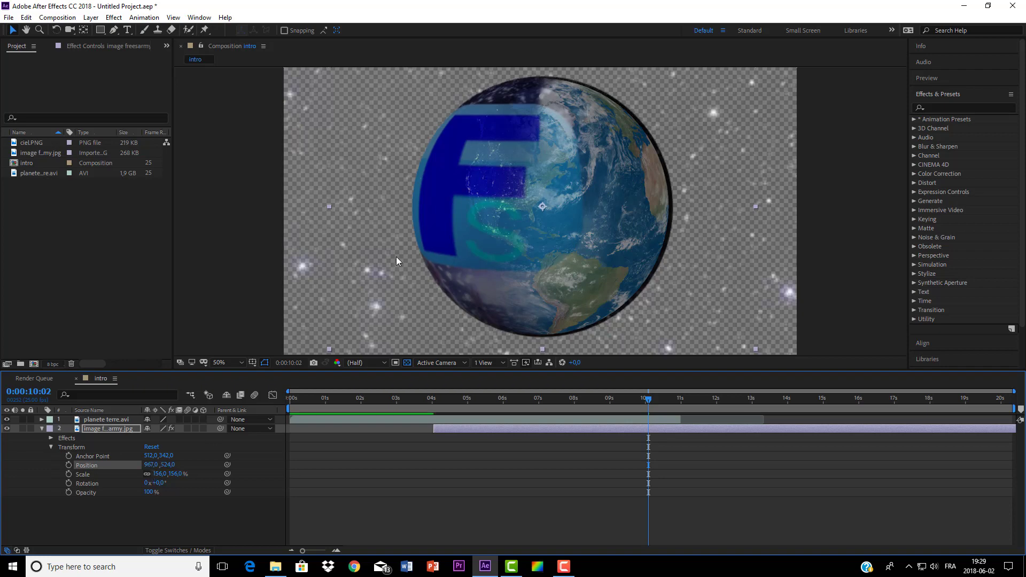
pyautogui.moveTo(394, 256)
pyautogui.mouseDown()
pyautogui.moveTo(385, 265)
pyautogui.moveTo(390, 247)
pyautogui.moveTo(400, 257)
pyautogui.moveTo(392, 255)
pyautogui.mouseUp()
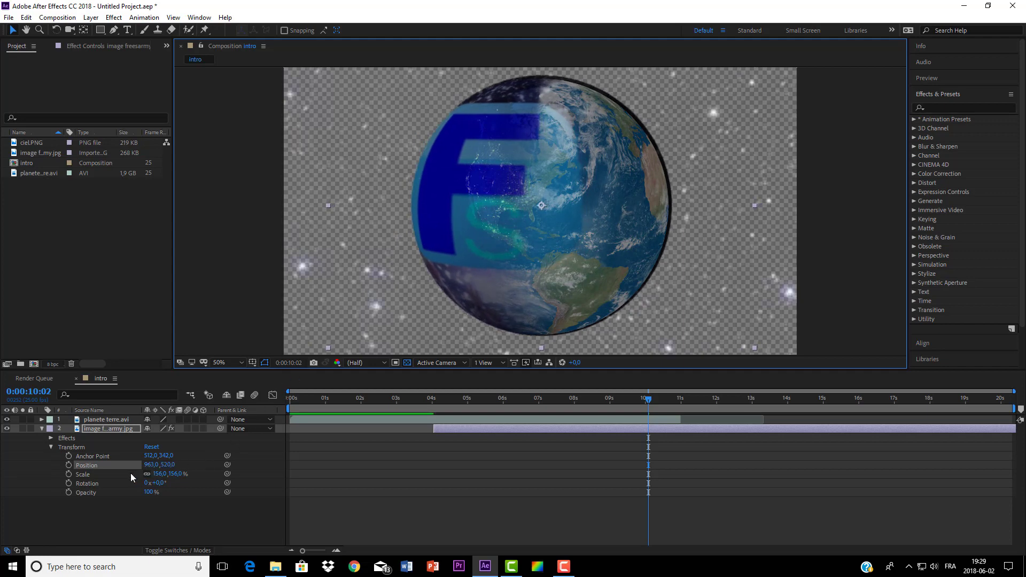
pyautogui.click(156, 464)
pyautogui.moveTo(176, 465); pyautogui.dragTo(149, 465)
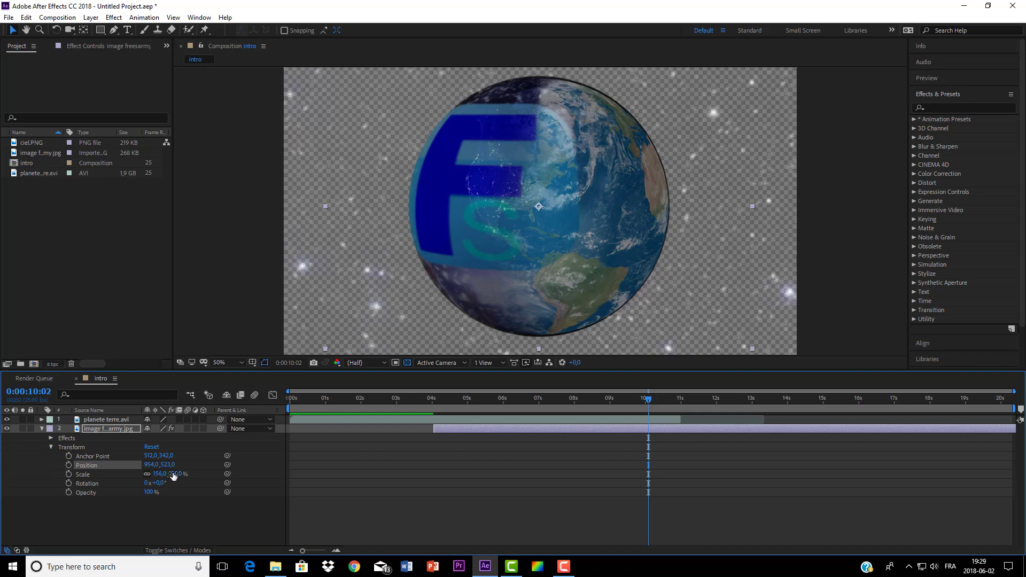
pyautogui.moveTo(173, 475); pyautogui.dragTo(173, 474)
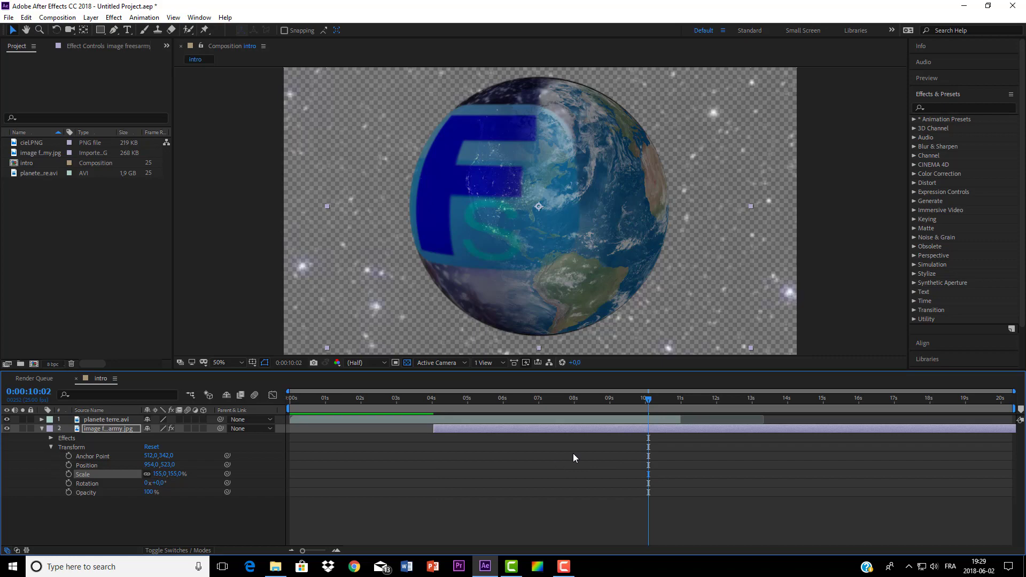
pyautogui.moveTo(649, 403); pyautogui.dragTo(576, 436)
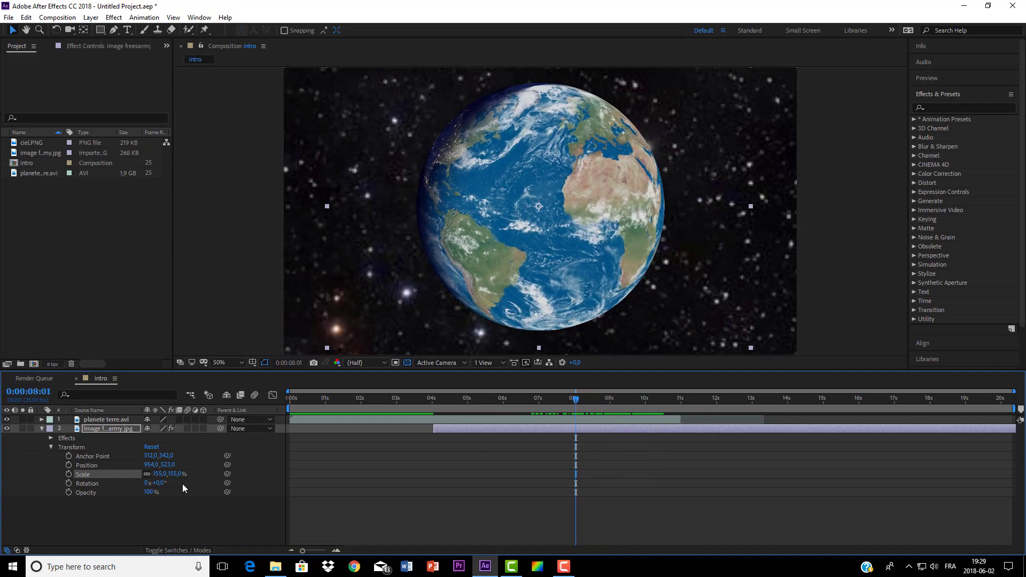
pyautogui.click(42, 428)
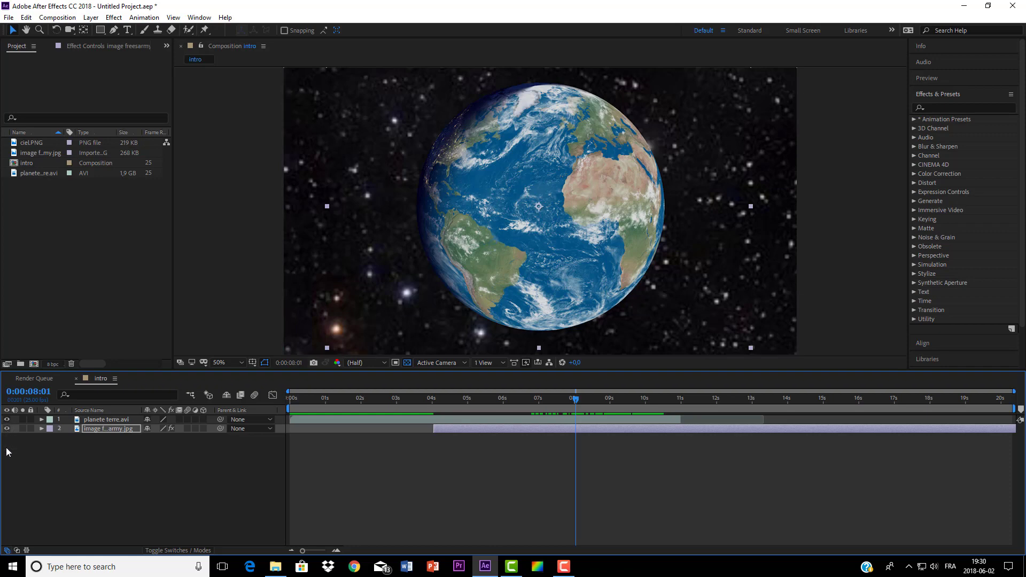
# Hide the planete terre.avi layer and expand the CC Sphere rotation settings of the sphere image layer at 0:00:04:13.
pyautogui.click(6, 419)
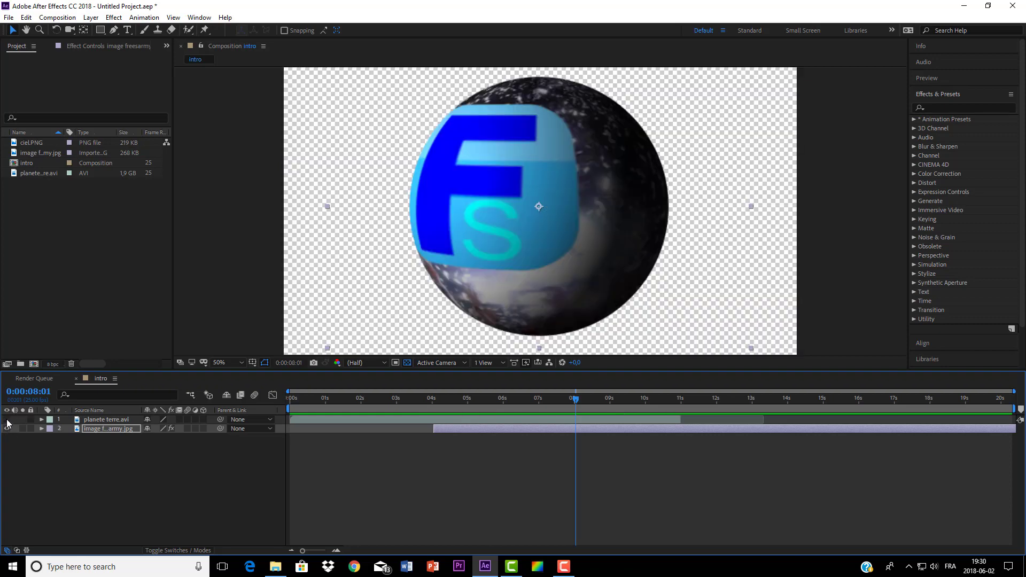
pyautogui.click(6, 419)
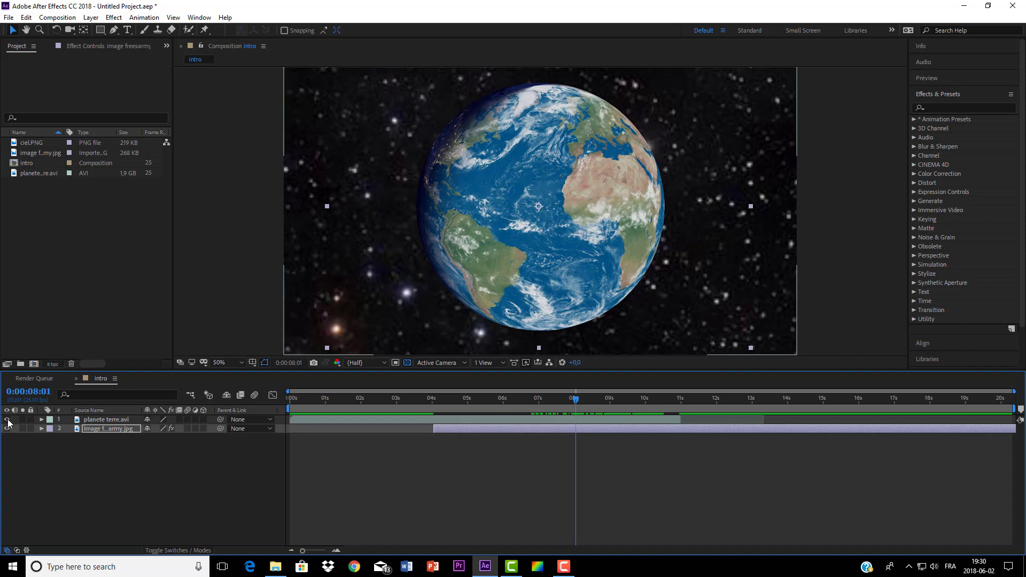
pyautogui.click(6, 420)
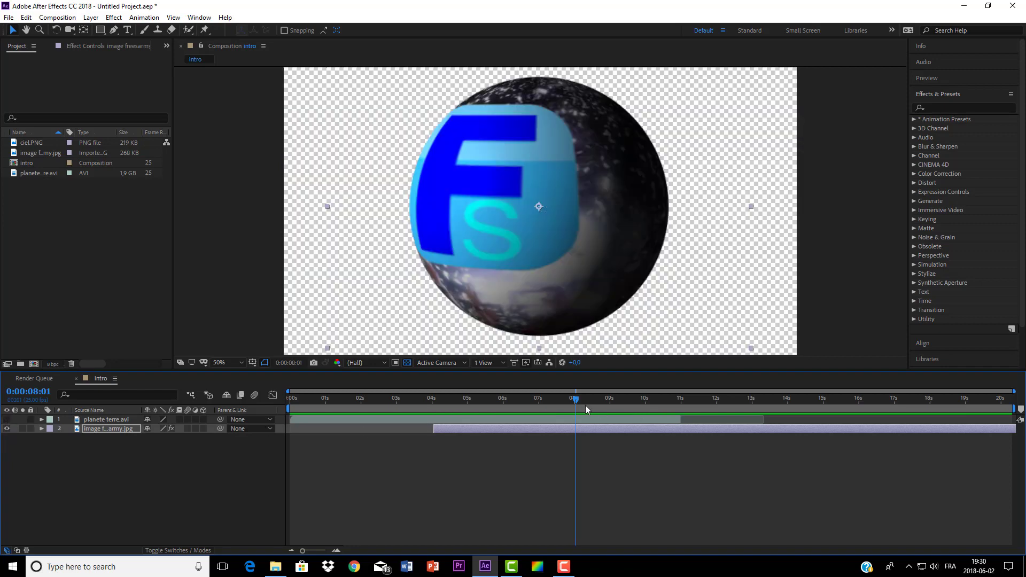
pyautogui.moveTo(575, 399); pyautogui.dragTo(450, 435)
pyautogui.click(41, 429)
pyautogui.click(50, 437)
pyautogui.click(68, 433)
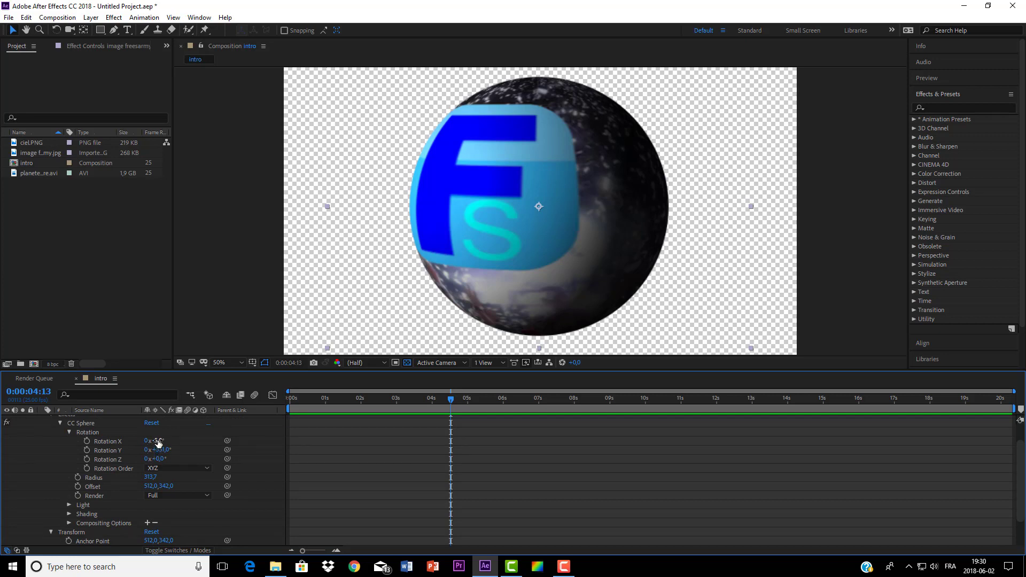
# Try animating the CC Sphere Rotation Y from 1x+181° at 0:00:04:11 to 0x+343° at 0:00:13:00 and check the spin.
pyautogui.moveTo(156, 441)
pyautogui.mouseDown()
pyautogui.moveTo(123, 442)
pyautogui.moveTo(163, 441)
pyautogui.moveTo(175, 454)
pyautogui.moveTo(156, 457)
pyautogui.mouseUp()
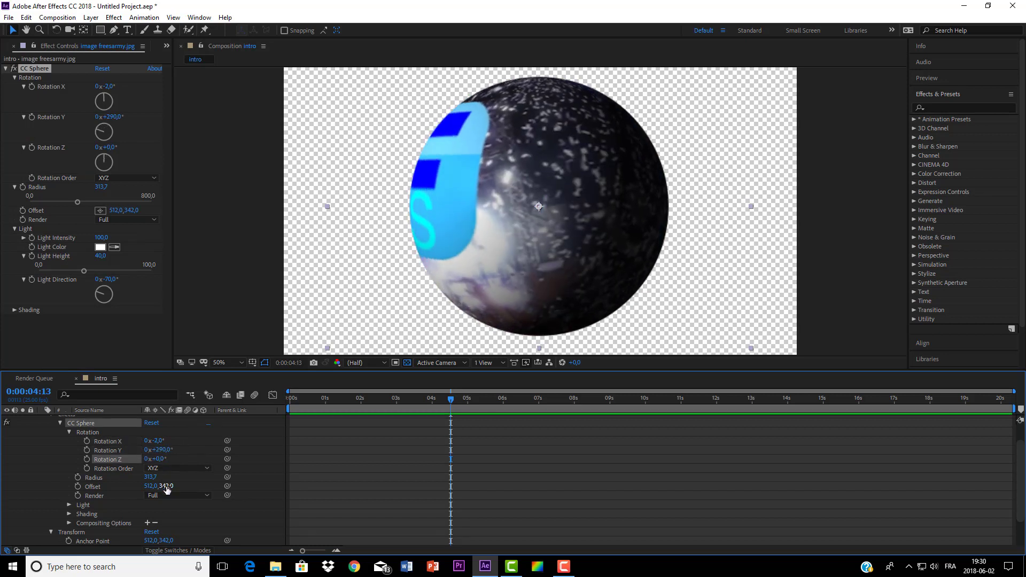
pyautogui.click(86, 474)
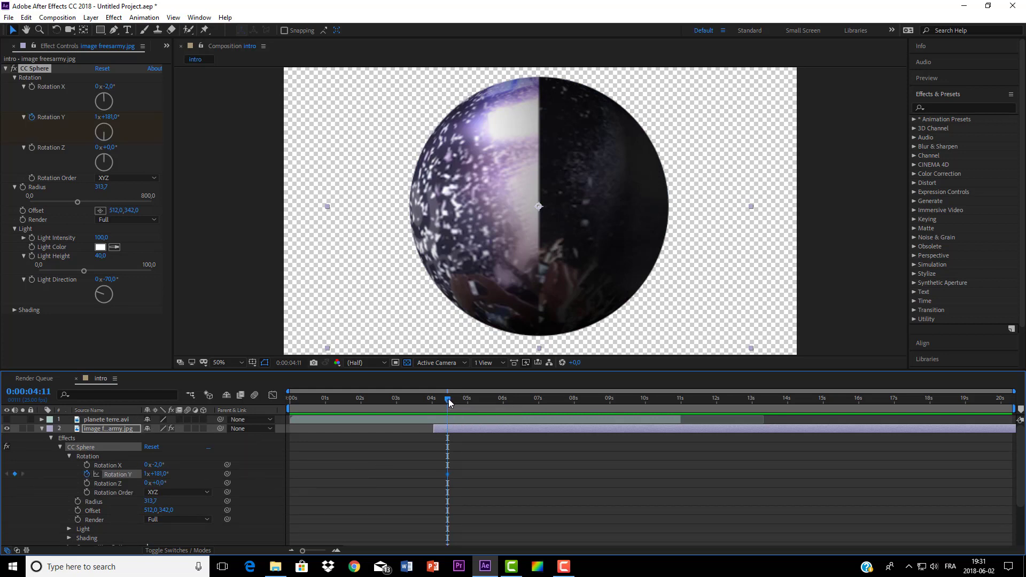
pyautogui.moveTo(450, 399); pyautogui.dragTo(752, 470)
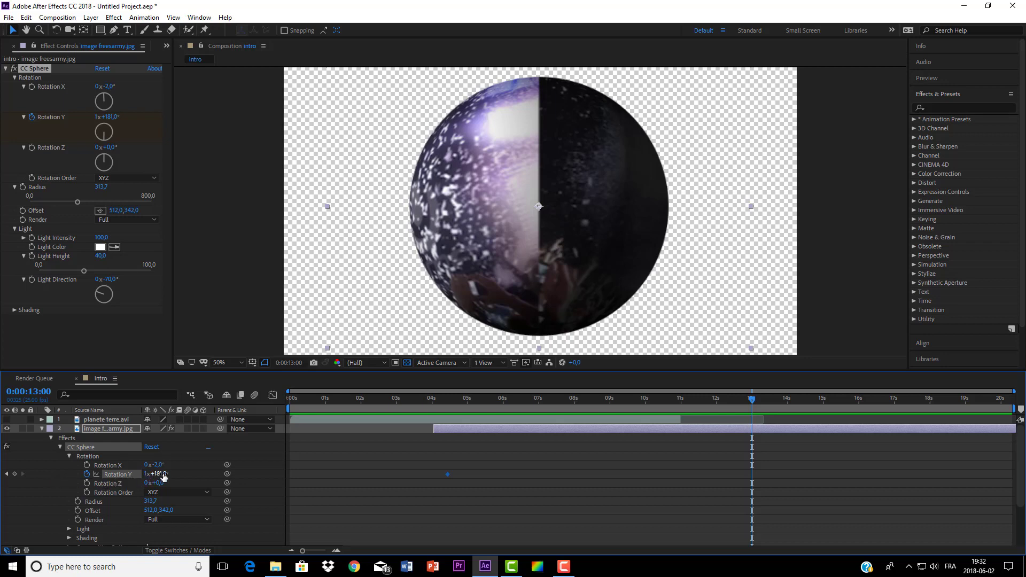
pyautogui.moveTo(160, 473); pyautogui.dragTo(68, 485)
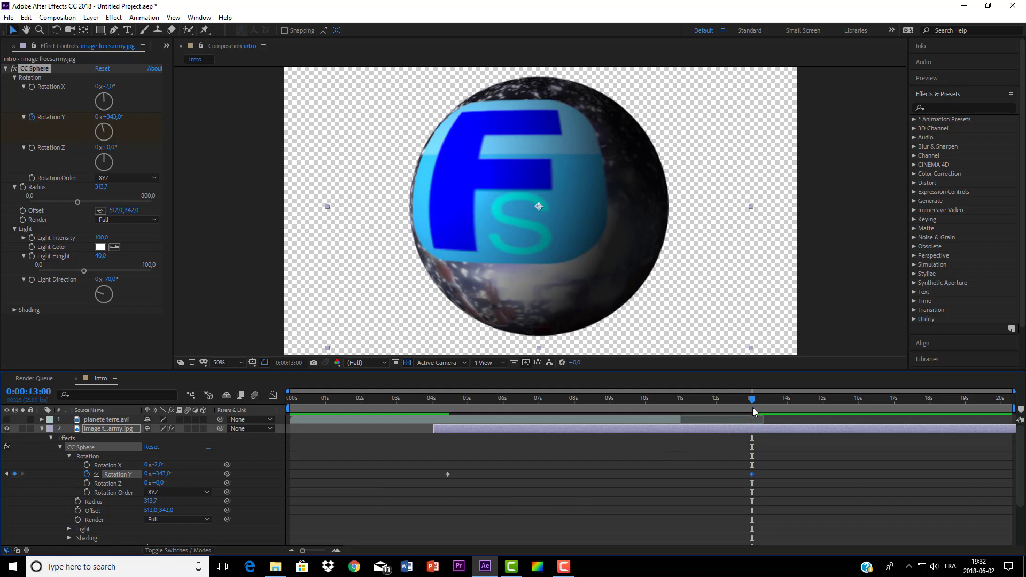
pyautogui.moveTo(754, 404); pyautogui.dragTo(668, 404)
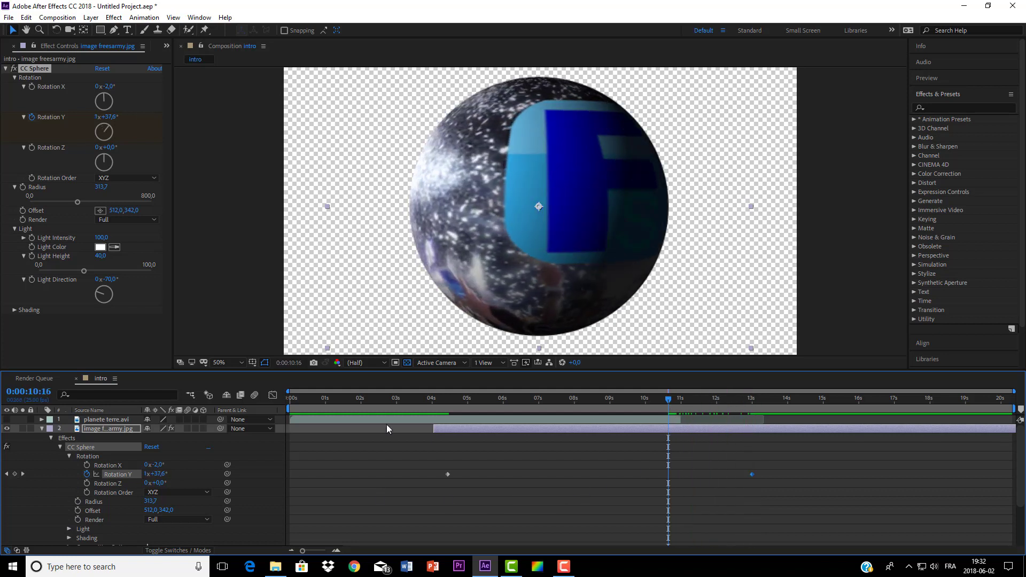
pyautogui.click(7, 419)
# Keyframe the CC Sphere Rotation Y at 1x+179° at 0:00:07:20 and 1x+346° at 0:00:12:22, then show planete terre.avi and review the transition.
pyautogui.moveTo(669, 402); pyautogui.dragTo(567, 414)
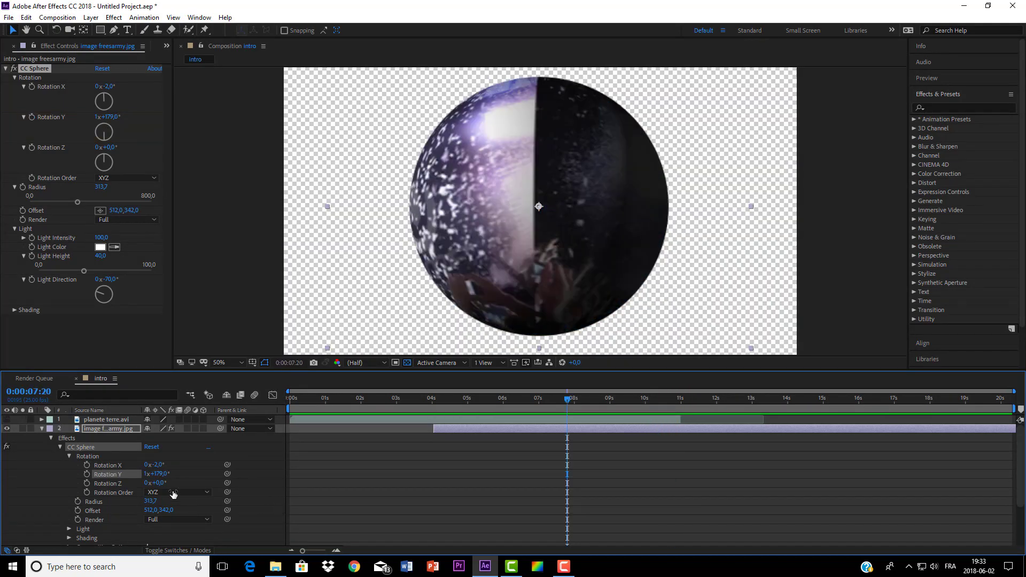
pyautogui.click(87, 474)
pyautogui.moveTo(568, 403); pyautogui.dragTo(747, 406)
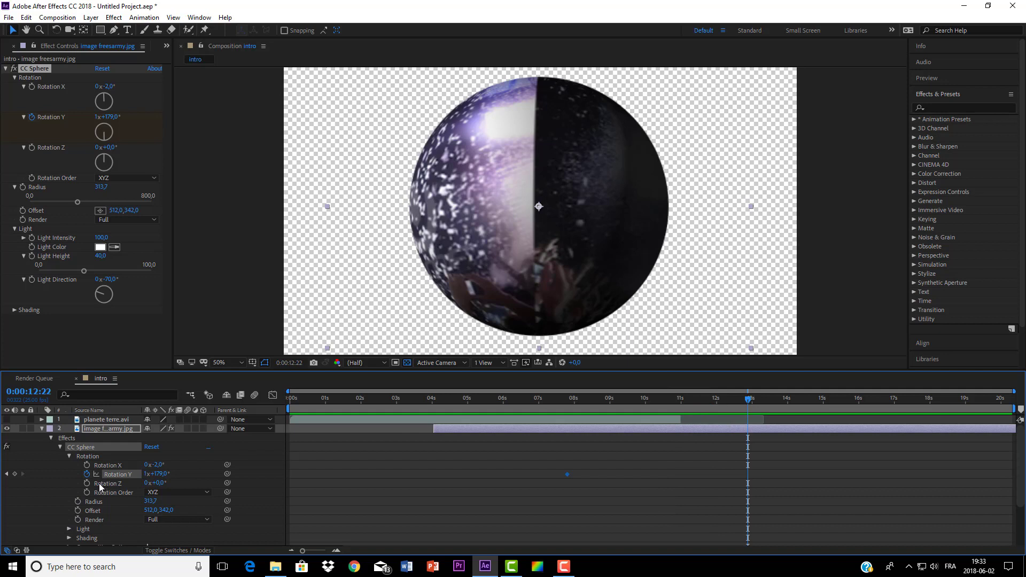
pyautogui.moveTo(163, 478); pyautogui.dragTo(258, 486)
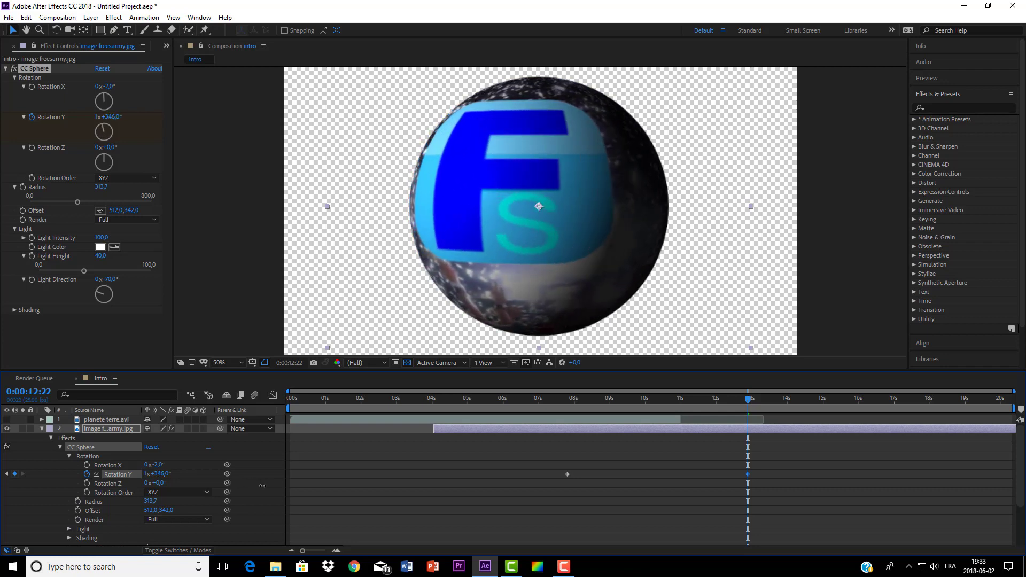
pyautogui.click(5, 419)
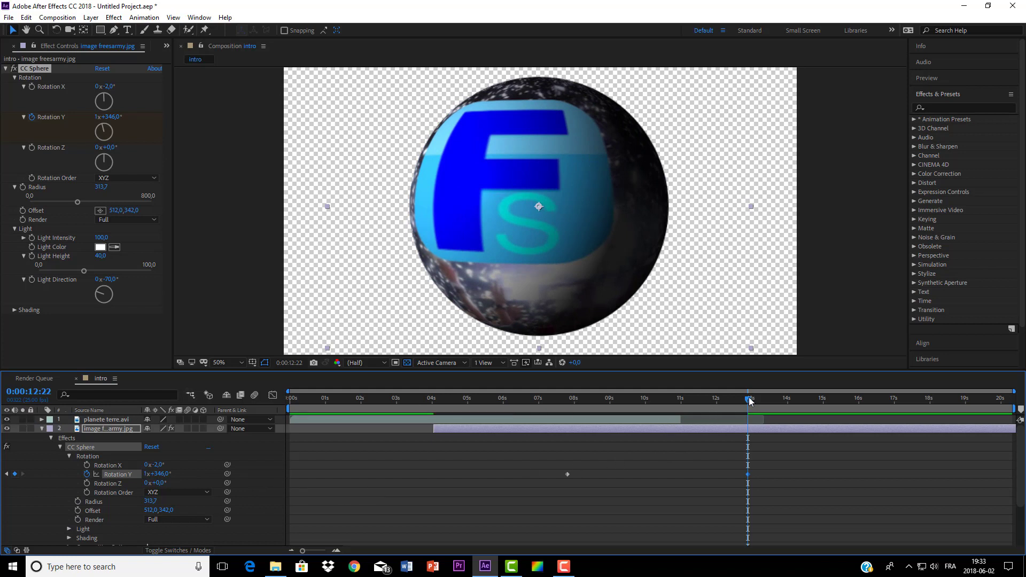
pyautogui.moveTo(750, 400); pyautogui.dragTo(704, 433)
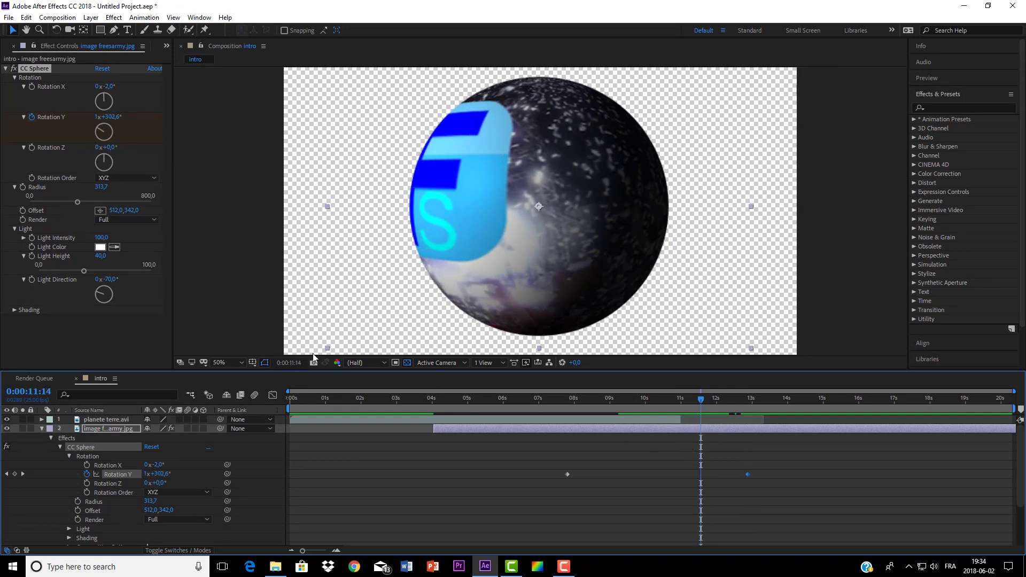
# Collapse the sphere image layer and add ciel.PNG to the intro composition as the lowest layer.
pyautogui.click(42, 428)
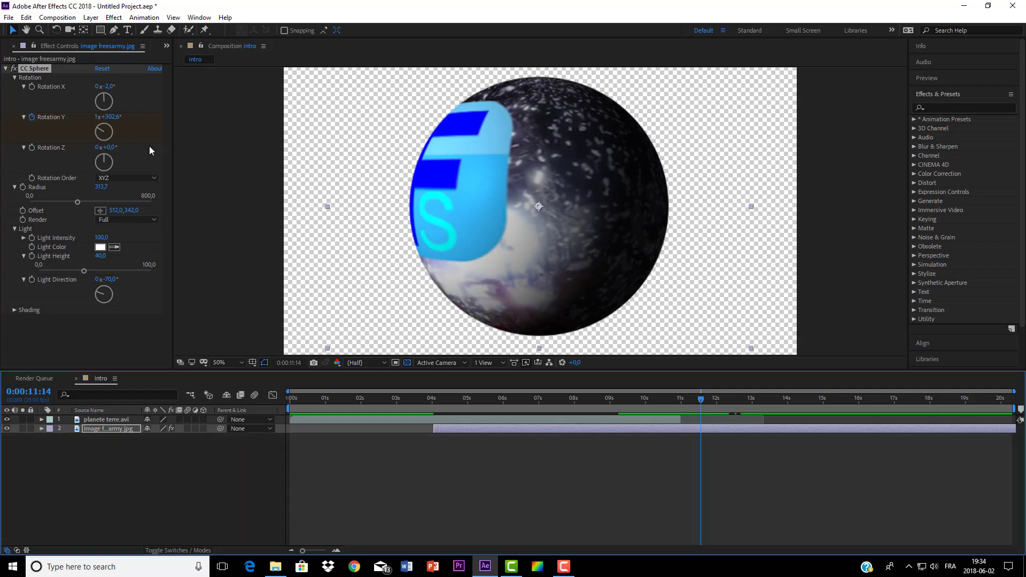
pyautogui.click(3, 48)
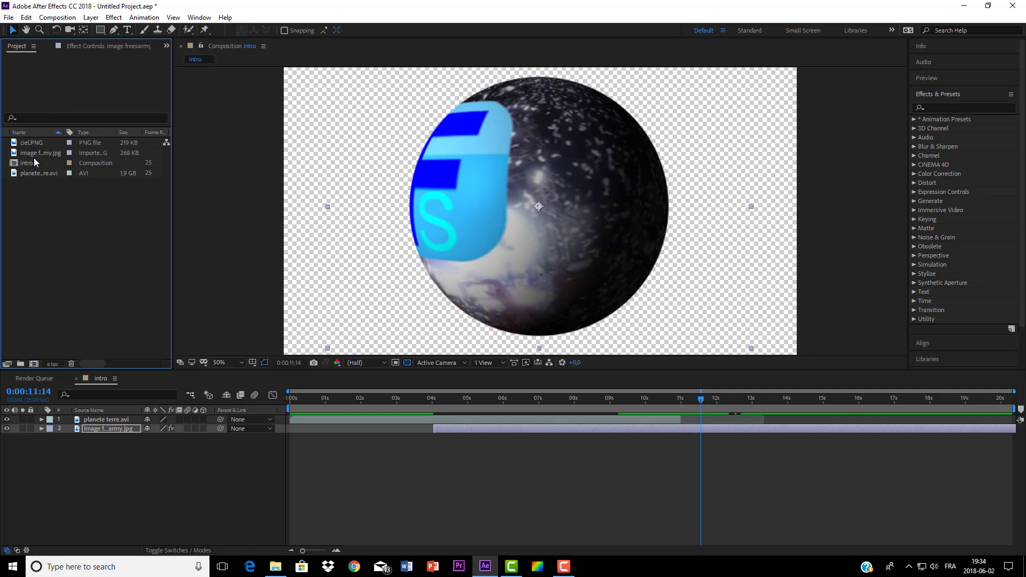
pyautogui.moveTo(34, 152); pyautogui.dragTo(79, 448)
pyautogui.press('space')
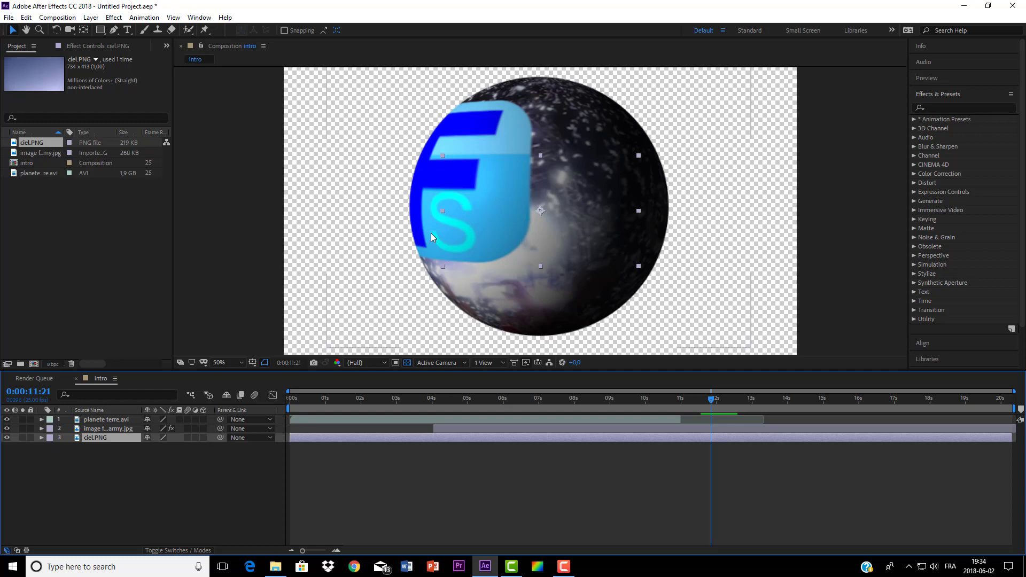
# Fit the ciel.PNG layer to the composition frame and check it behind the sphere around 0:00:12:20.
pyautogui.rightClick(463, 240)
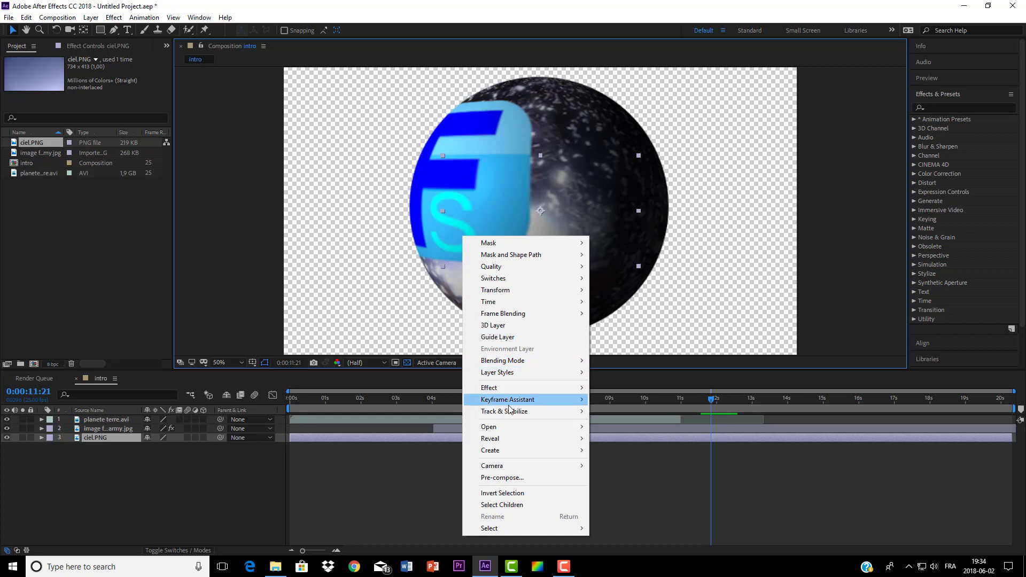
pyautogui.moveTo(513, 290)
pyautogui.click(630, 431)
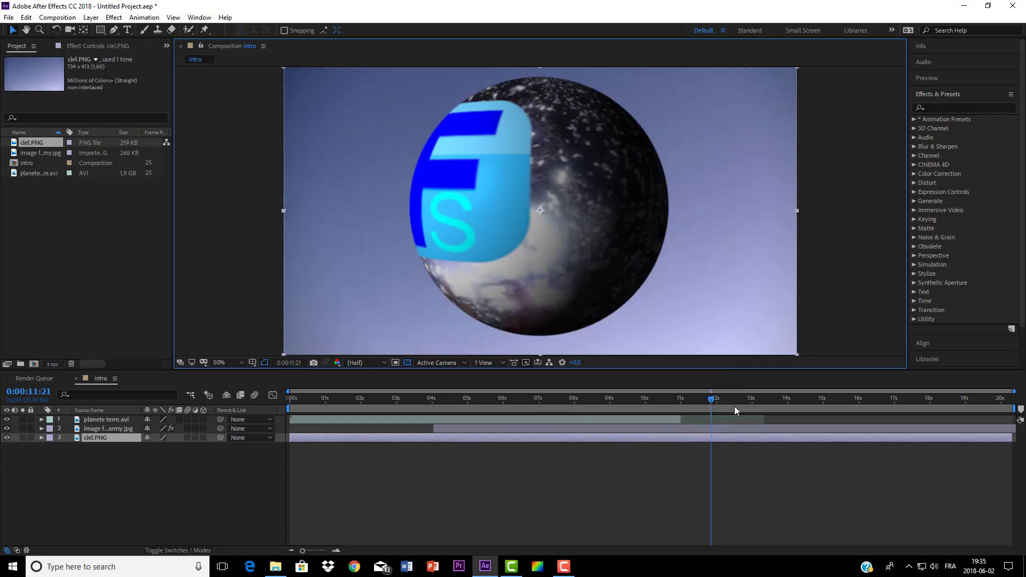
pyautogui.moveTo(713, 399); pyautogui.dragTo(692, 402)
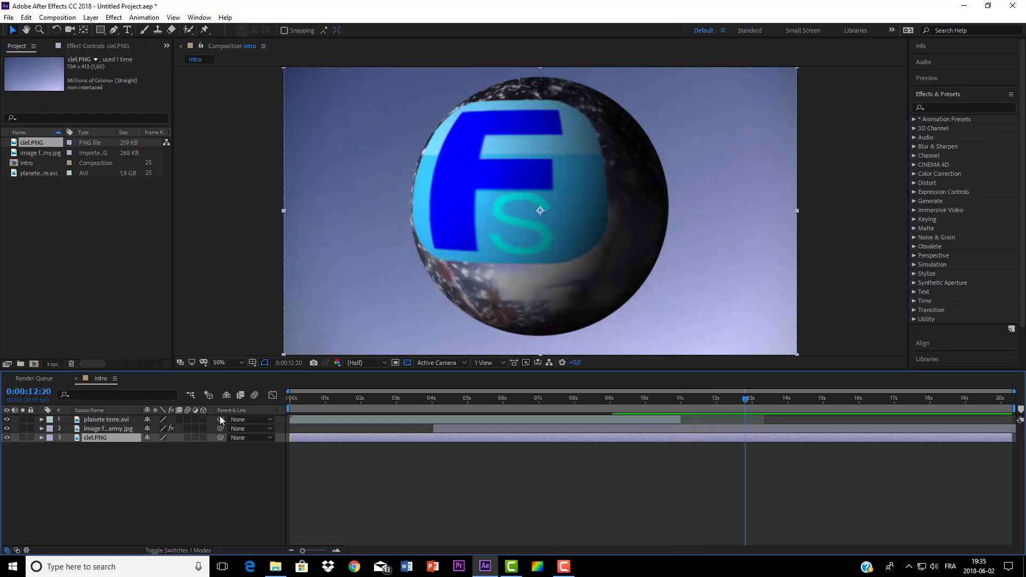
# Shift both CC Sphere Rotation Y keyframes earlier so the second sits at 0:00:12:00, and preview the spin from 0:00:09:08.
pyautogui.click(42, 428)
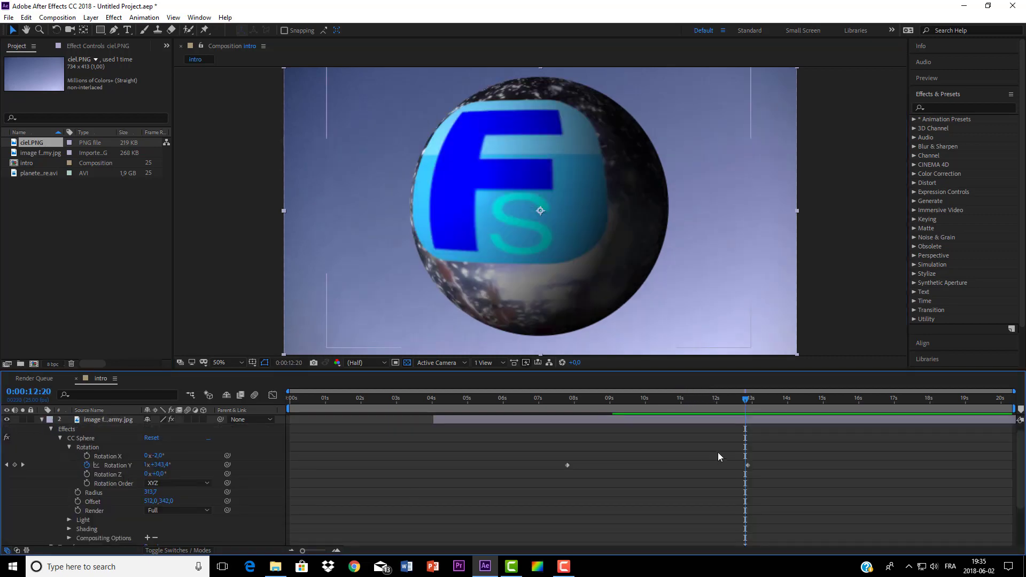
pyautogui.moveTo(746, 401)
pyautogui.mouseDown()
pyautogui.moveTo(723, 401)
pyautogui.moveTo(746, 401)
pyautogui.mouseUp()
pyautogui.moveTo(562, 460); pyautogui.dragTo(751, 481)
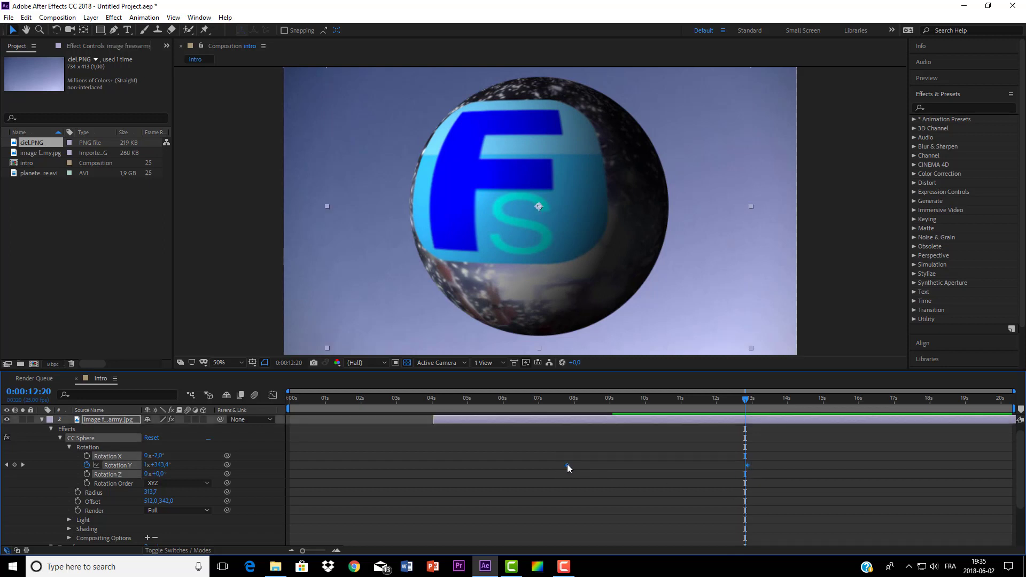
pyautogui.moveTo(567, 468); pyautogui.dragTo(548, 470)
pyautogui.moveTo(744, 408); pyautogui.dragTo(651, 419)
pyautogui.moveTo(664, 420); pyautogui.dragTo(716, 421)
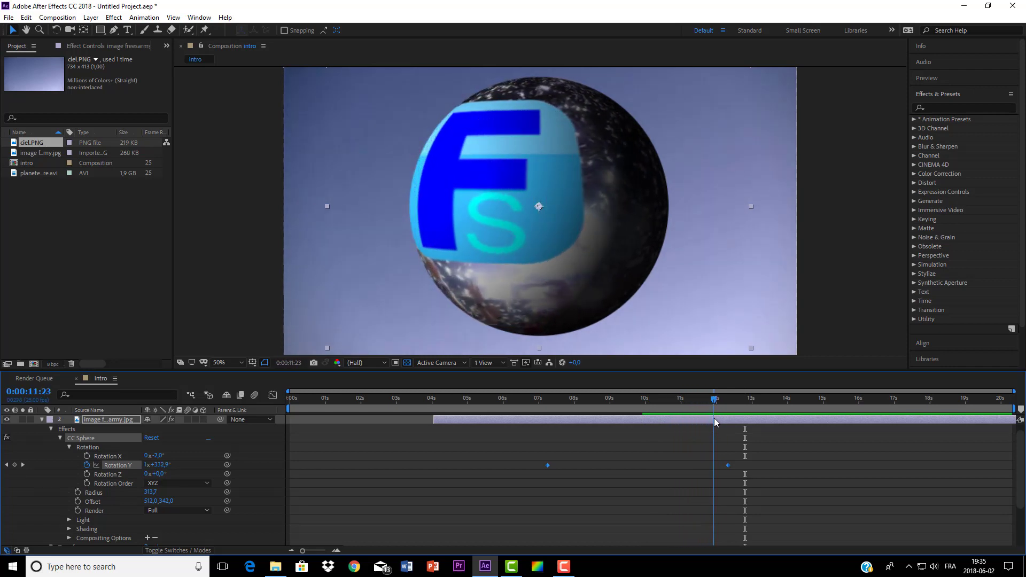
pyautogui.moveTo(532, 457); pyautogui.dragTo(750, 497)
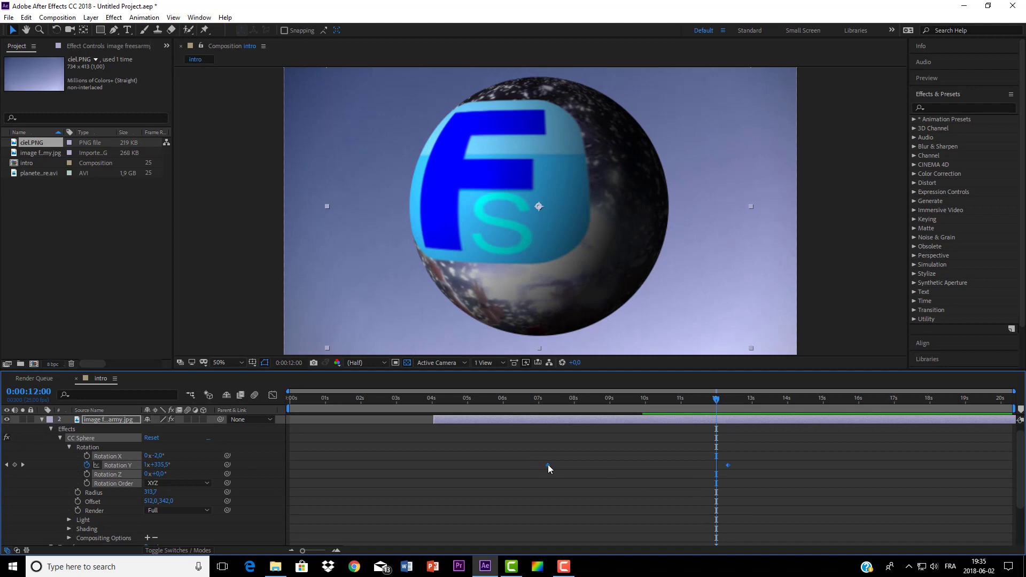
pyautogui.moveTo(547, 464); pyautogui.dragTo(538, 465)
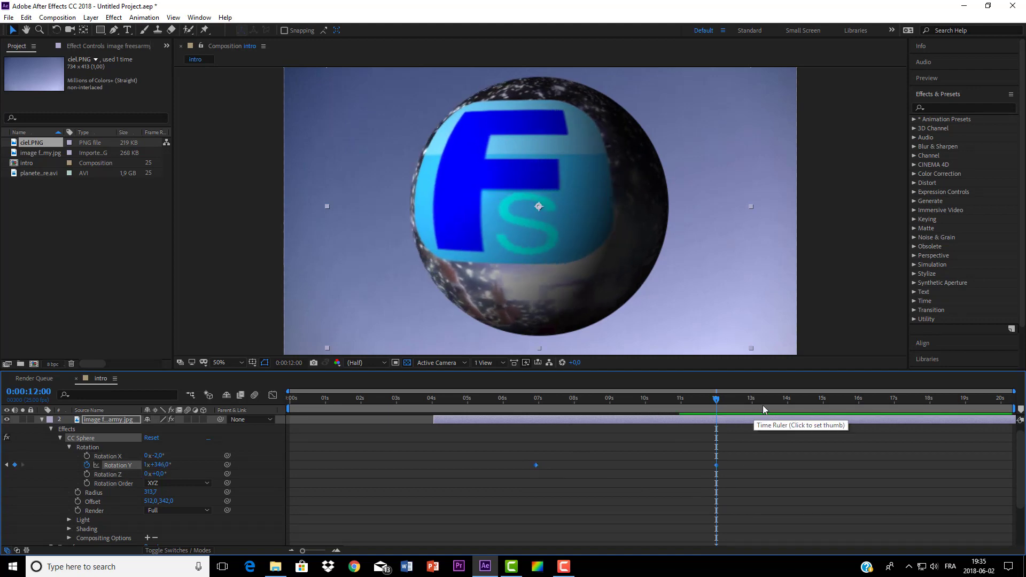
pyautogui.moveTo(716, 404); pyautogui.dragTo(621, 408)
pyautogui.press('space')
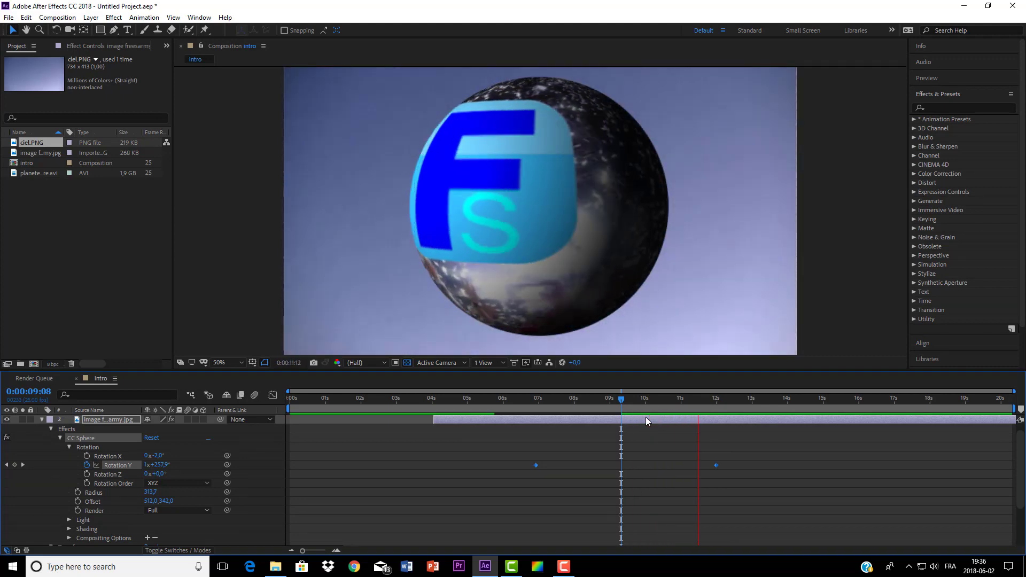
pyautogui.press('space')
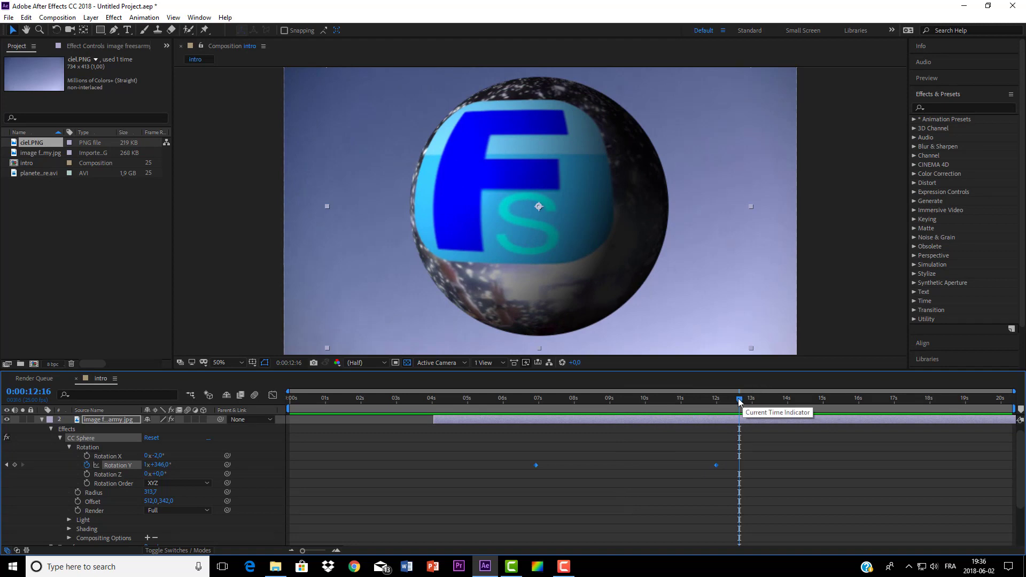
# Add a CC Sphere Rotation Y keyframe of 3x+2° at 0:00:12:19 and collapse the Rotation settings.
pyautogui.moveTo(743, 401)
pyautogui.mouseDown()
pyautogui.moveTo(610, 418)
pyautogui.moveTo(739, 416)
pyautogui.mouseUp()
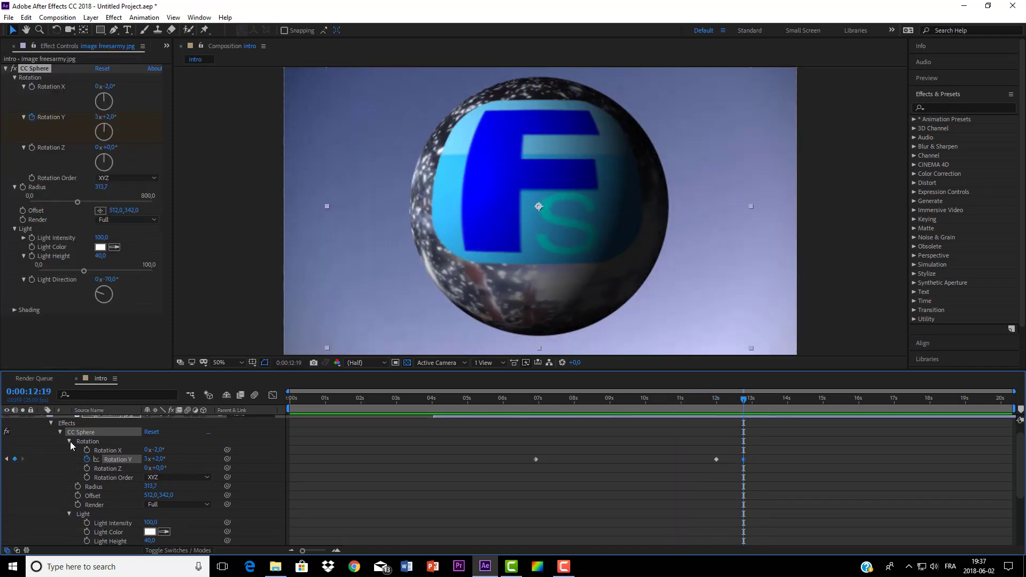
pyautogui.click(70, 441)
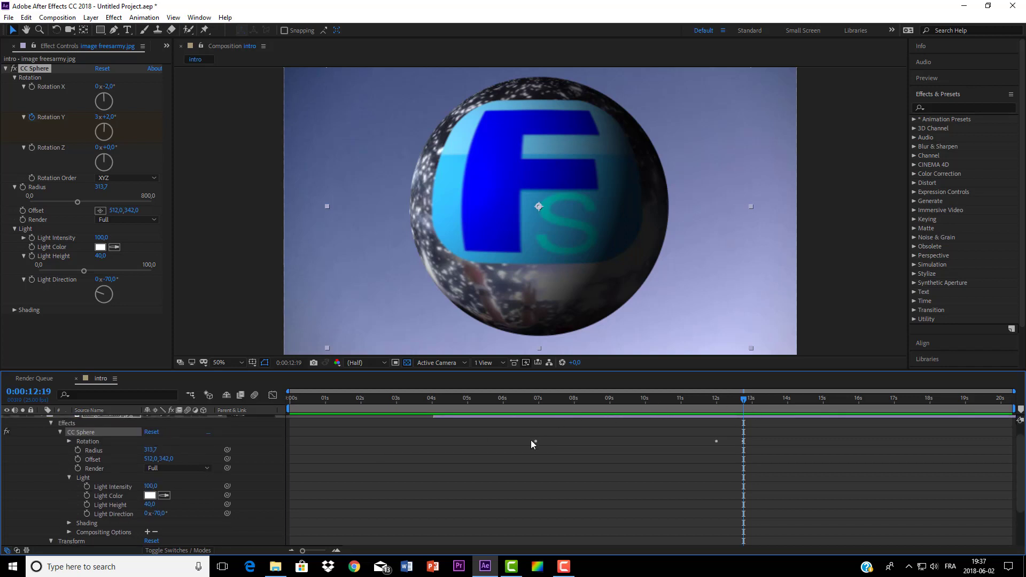
# Try keyframing the CC Sphere Light Height at 40 at 0:00:12:19 and 100 at 0:00:13:11.
pyautogui.moveTo(743, 402); pyautogui.dragTo(744, 404)
pyautogui.click(24, 280)
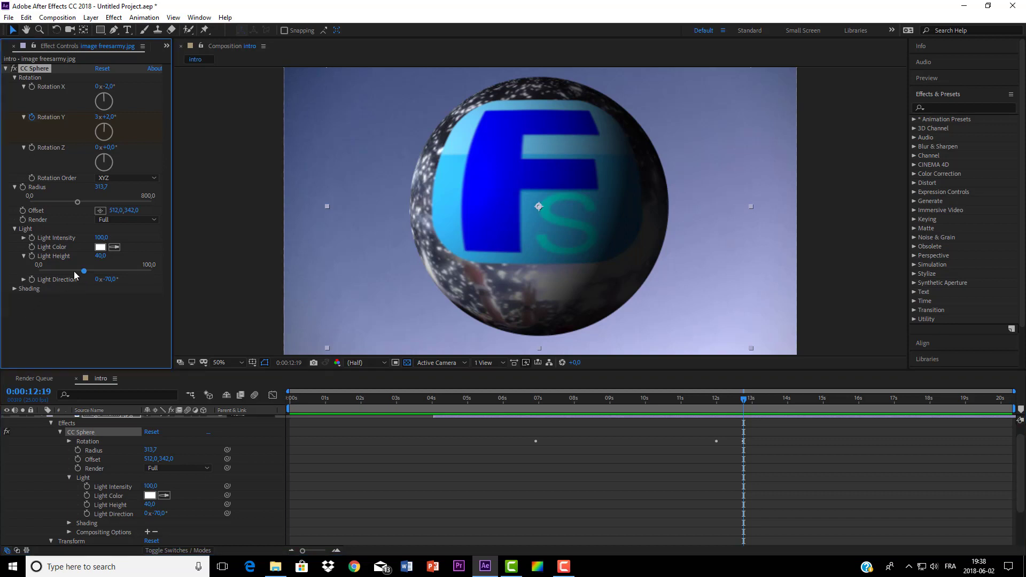
pyautogui.click(31, 256)
pyautogui.moveTo(84, 272); pyautogui.dragTo(88, 272)
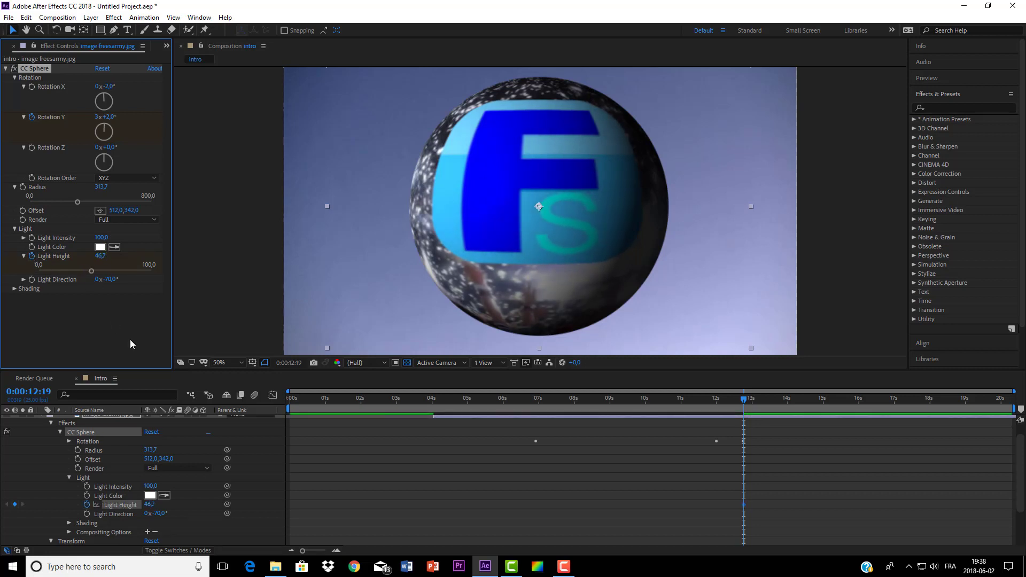
pyautogui.hotkey('ctrl', 'z')
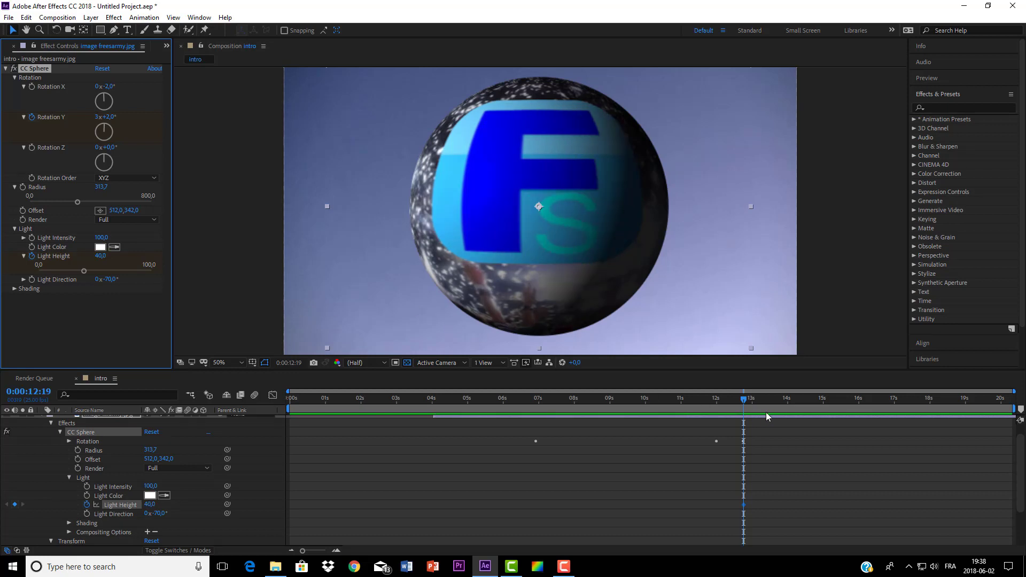
pyautogui.moveTo(744, 403); pyautogui.dragTo(767, 403)
pyautogui.moveTo(84, 274); pyautogui.dragTo(152, 274)
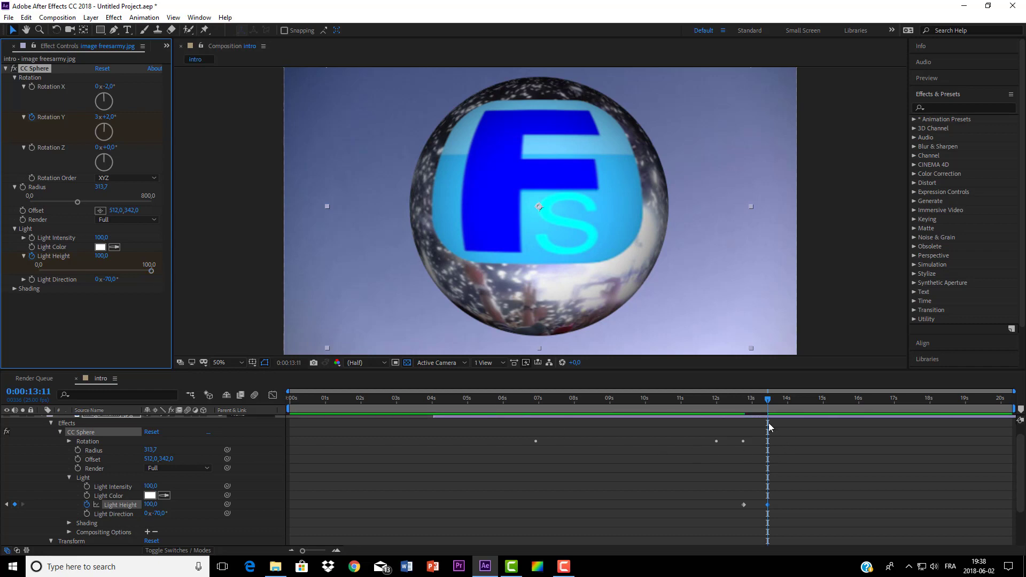
# Hide the planete terre.avi layer and move the first Light Height keyframe to 0:00:08:09.
pyautogui.moveTo(771, 402); pyautogui.dragTo(589, 438)
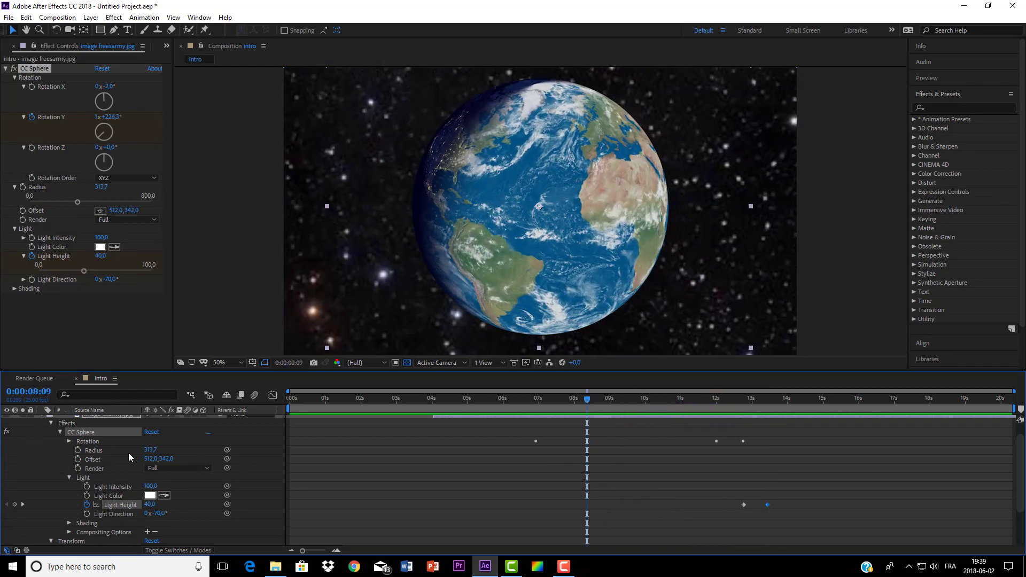
pyautogui.scroll(1, 76, 460)
pyautogui.click(7, 420)
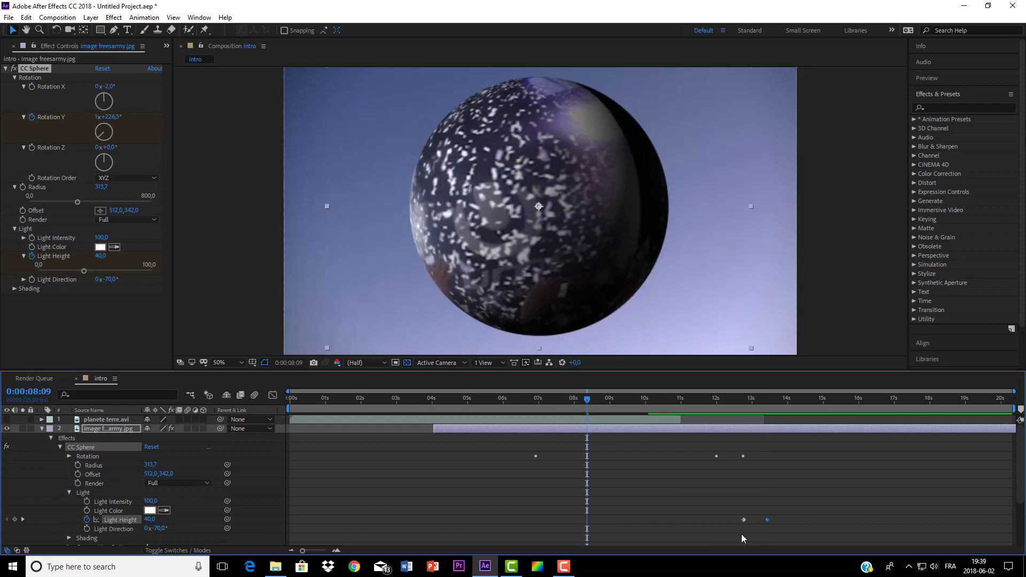
pyautogui.moveTo(744, 519); pyautogui.dragTo(735, 518)
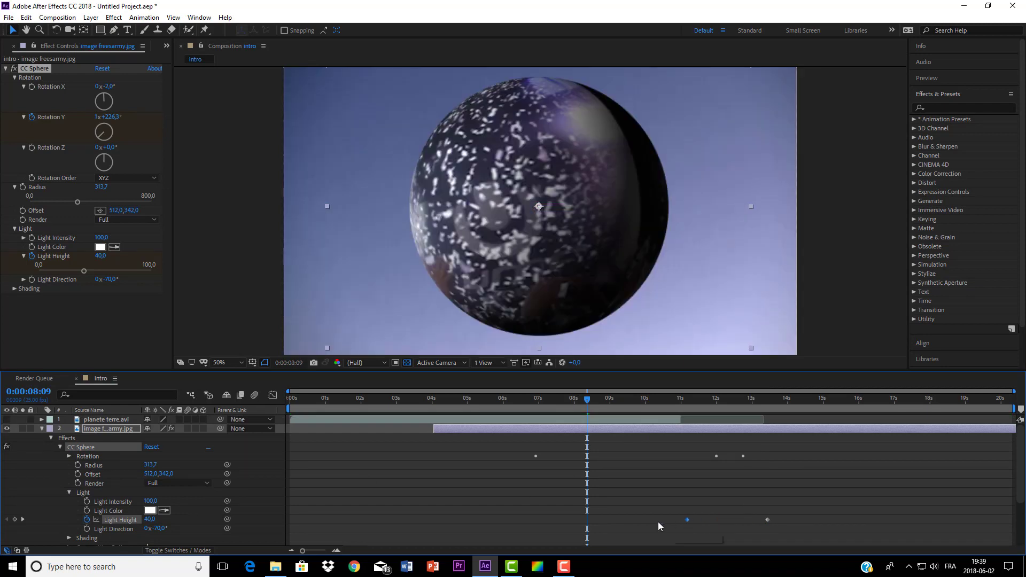
pyautogui.moveTo(660, 526); pyautogui.dragTo(588, 525)
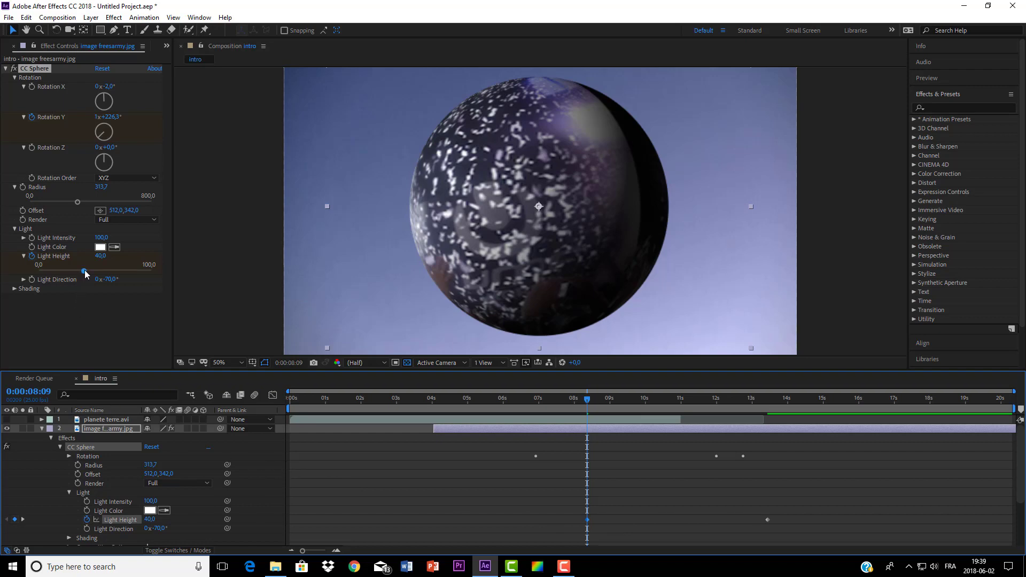
# Set the CC Sphere Light Height to 0 at 0:00:08:09 and delete both Light Height keyframes.
pyautogui.moveTo(86, 273); pyautogui.dragTo(39, 272)
pyautogui.moveTo(562, 515); pyautogui.dragTo(785, 527)
pyautogui.press('Delete')
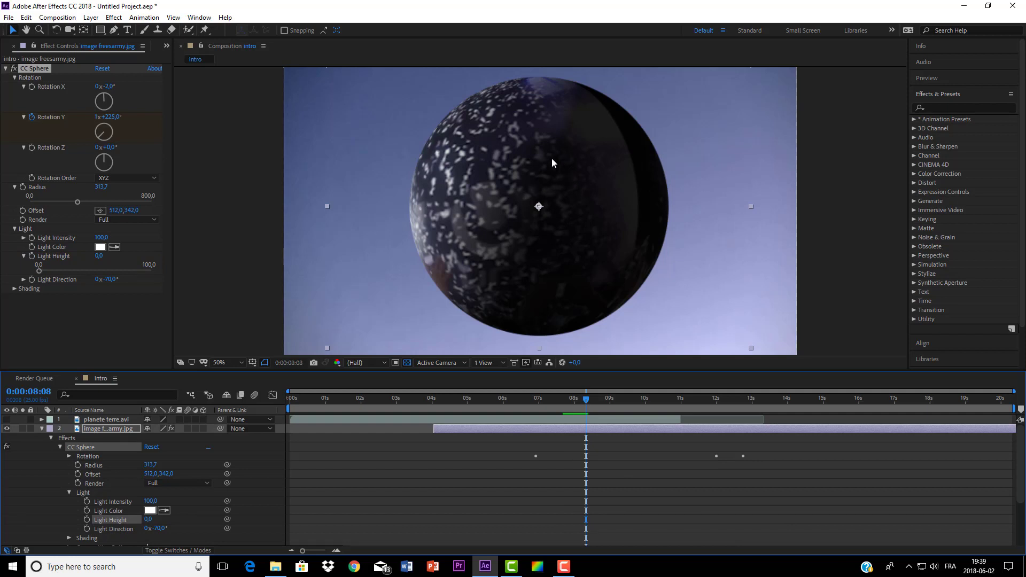
# Keyframe the CC Sphere Light Height at 0 at 0:00:12:19 and 100 at 0:00:13:15.
pyautogui.moveTo(584, 398); pyautogui.dragTo(743, 410)
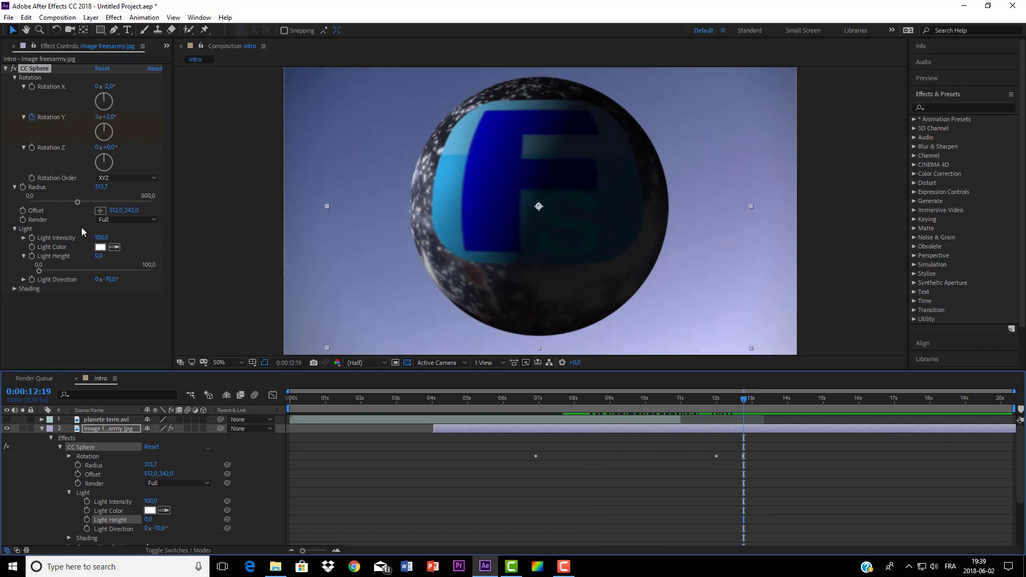
pyautogui.click(32, 256)
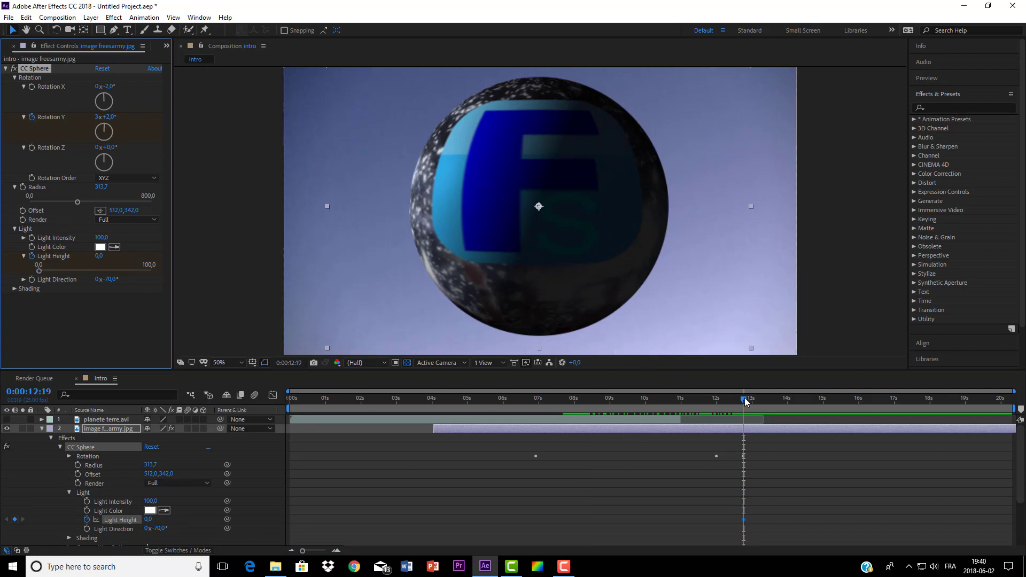
pyautogui.moveTo(746, 402); pyautogui.dragTo(776, 402)
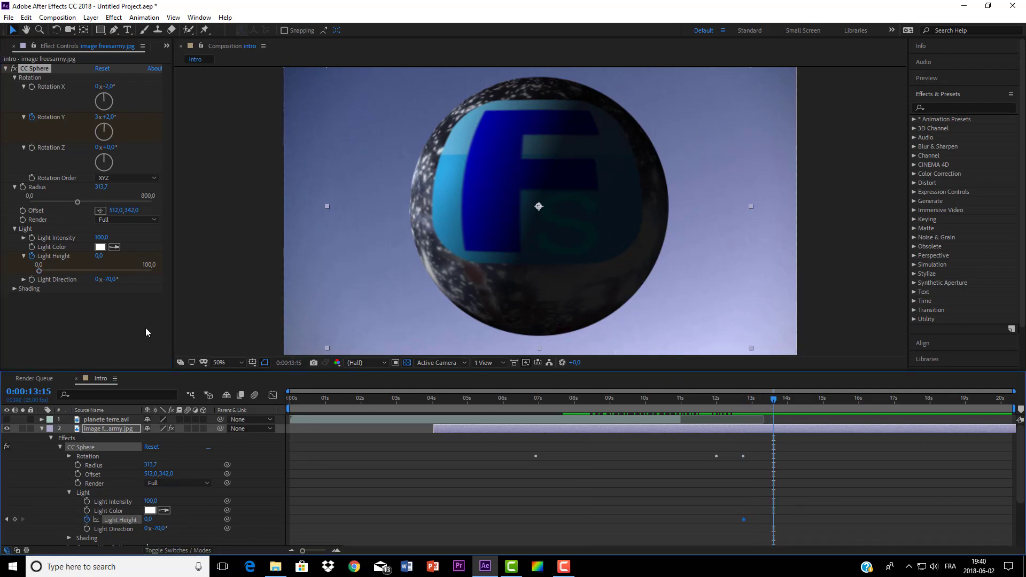
pyautogui.moveTo(39, 273); pyautogui.dragTo(156, 277)
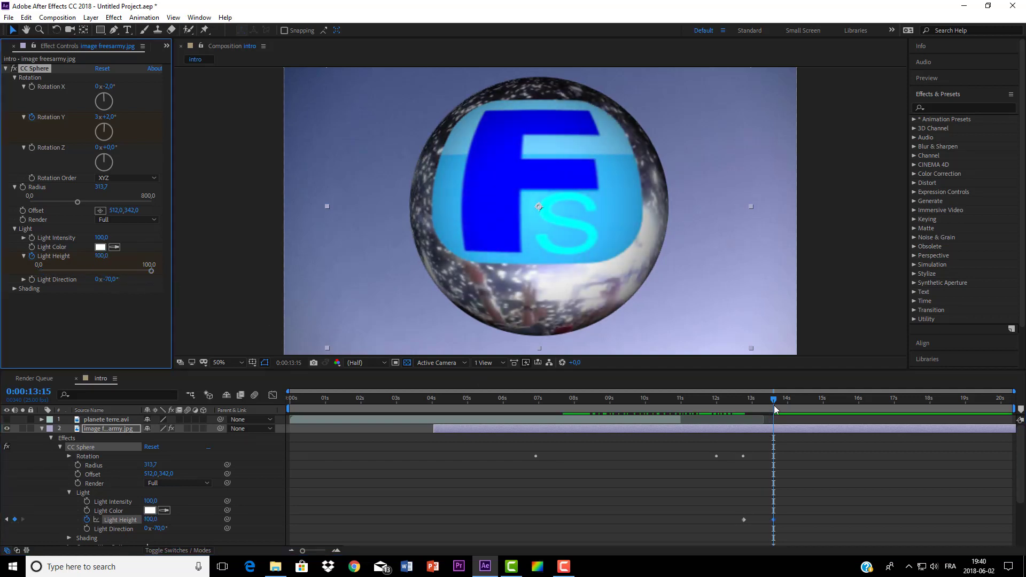
# Preview the sphere lighting from 0:00:05:13, show planete terre.avi again, and play the full transition from 0:00:06:20.
pyautogui.moveTo(773, 401); pyautogui.dragTo(485, 439)
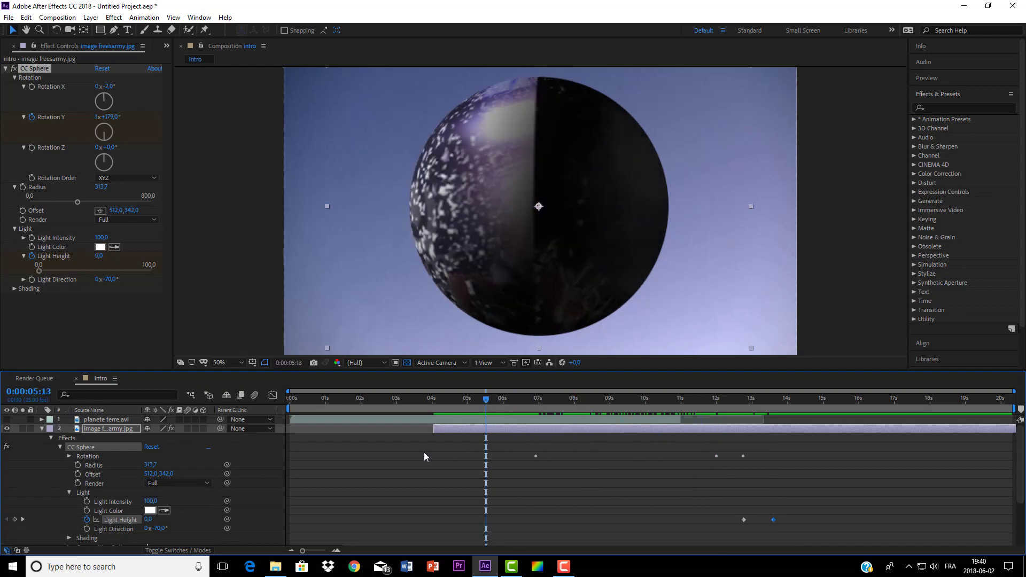
pyautogui.press('space')
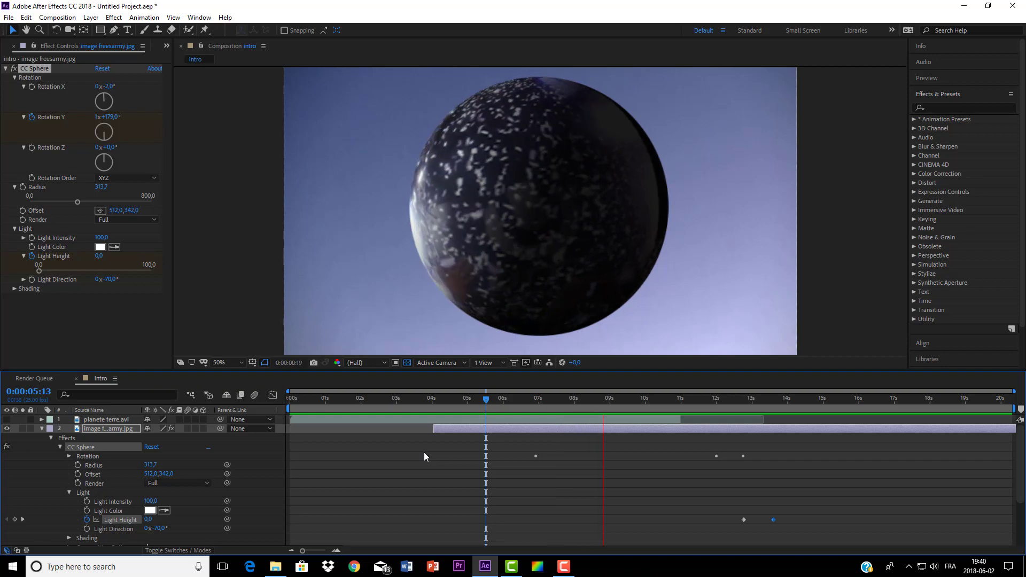
pyautogui.press('space')
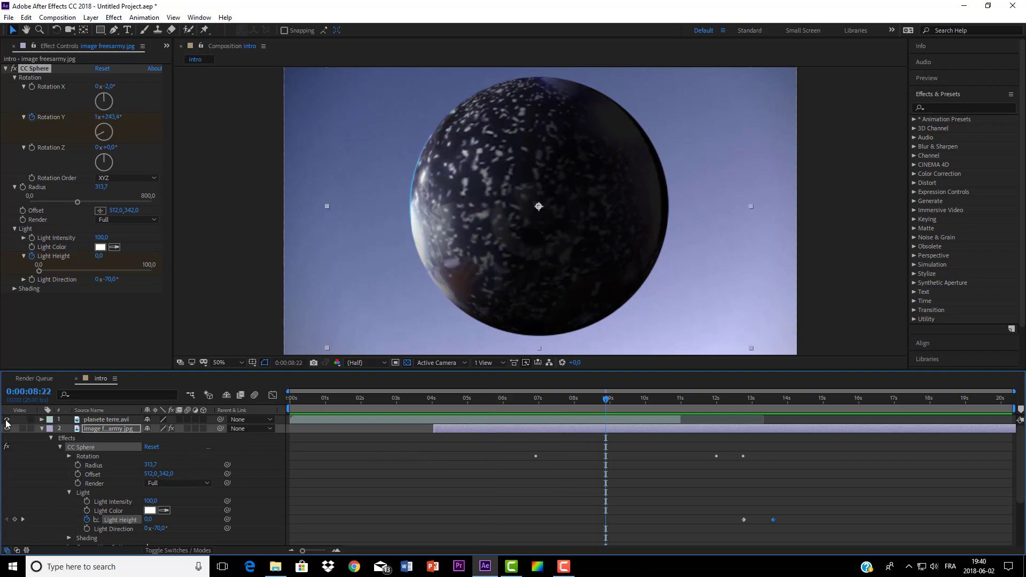
pyautogui.click(7, 420)
pyautogui.click(531, 397)
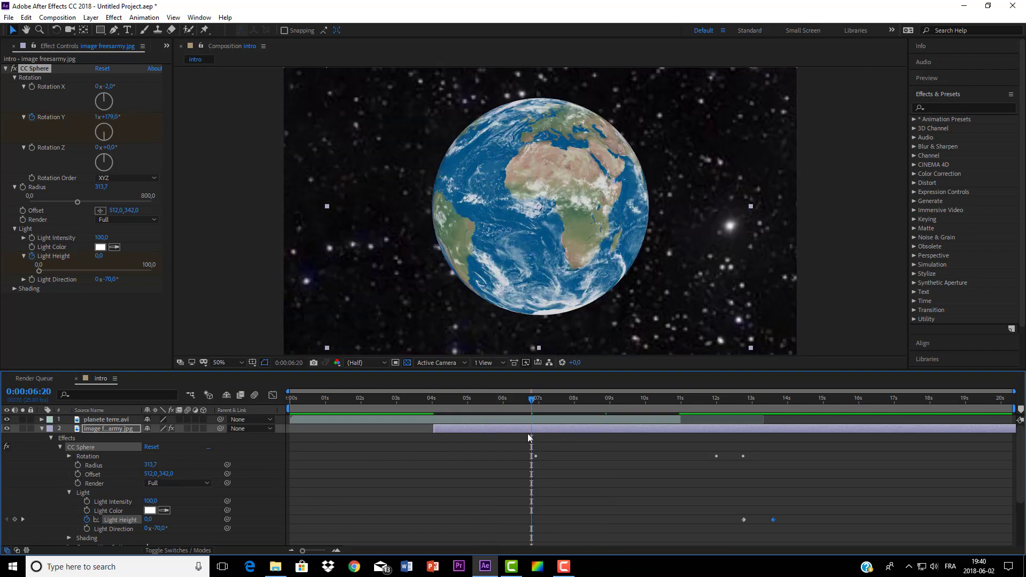
pyautogui.press('space')
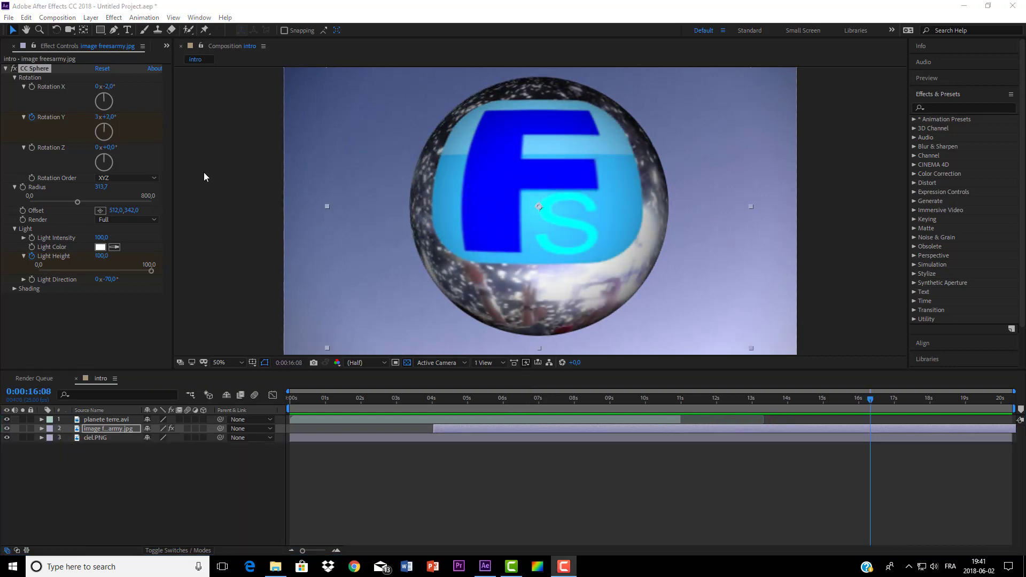
# Import jim-yosef-lotus-fairytale.mp3, add it to the intro composition as the lowest layer from the start, and go to 0:00:09:24.
pyautogui.click(5, 50)
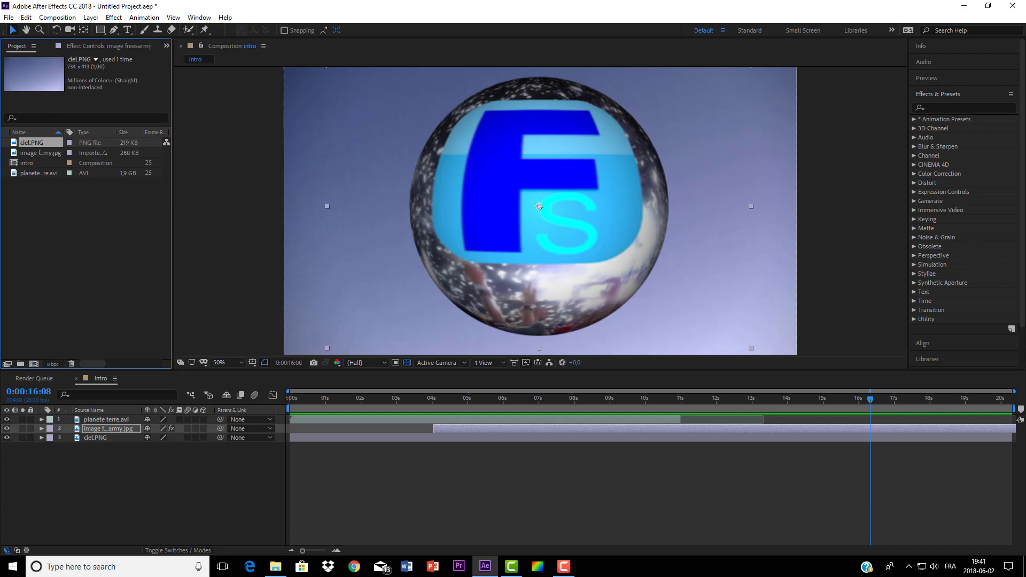
pyautogui.moveTo(961, 389); pyautogui.dragTo(32, 238)
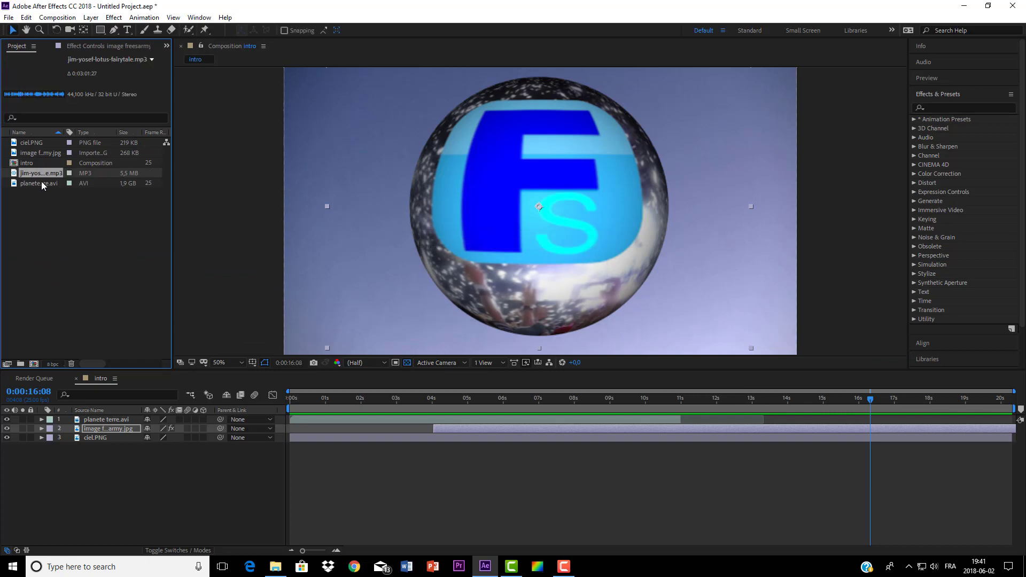
pyautogui.moveTo(41, 173); pyautogui.dragTo(304, 453)
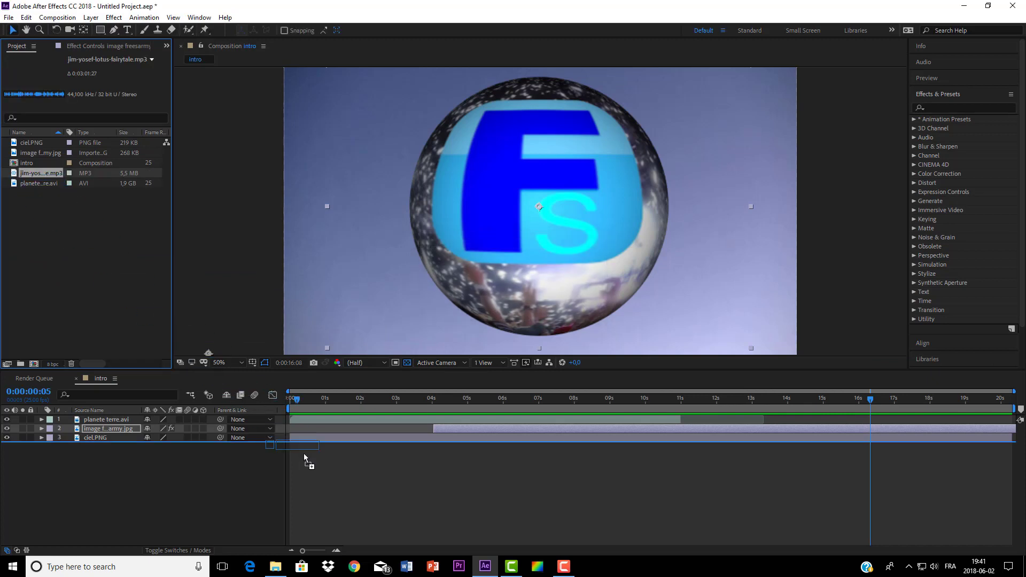
pyautogui.moveTo(139, 457); pyautogui.dragTo(139, 457)
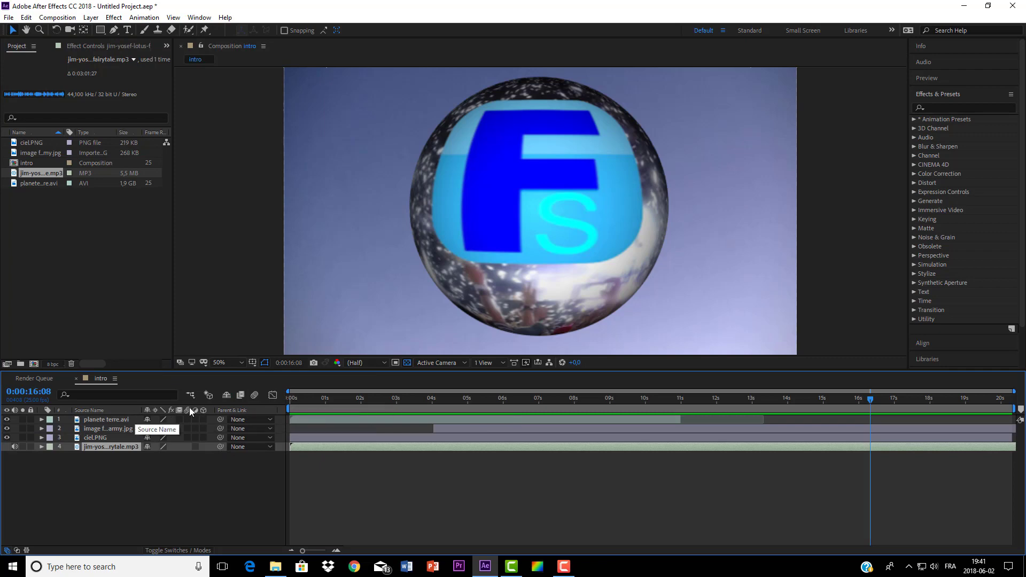
pyautogui.click(644, 403)
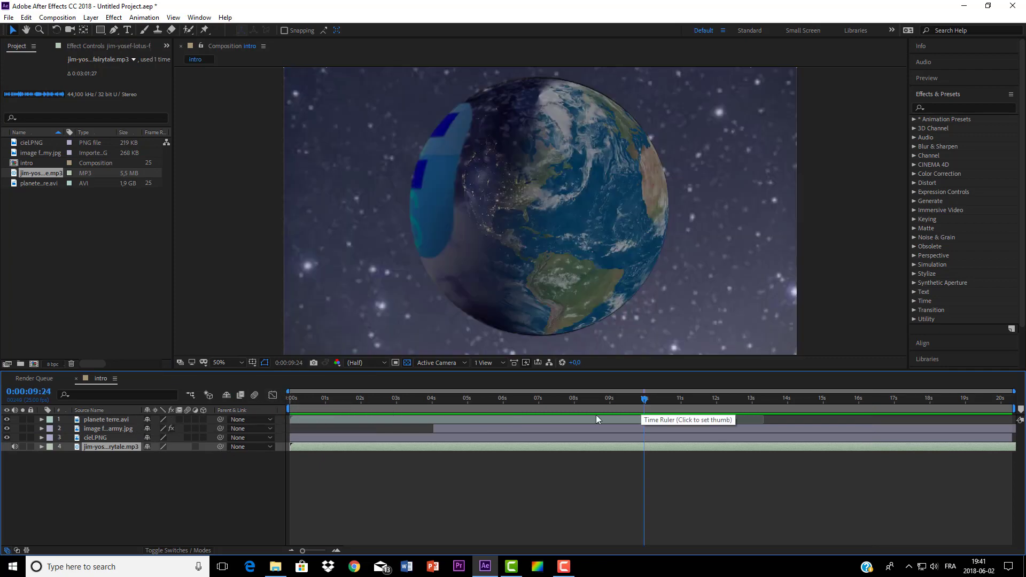
# Preview the intro with its music from 0:00:08:19 through the transition to the sphere.
pyautogui.click(601, 401)
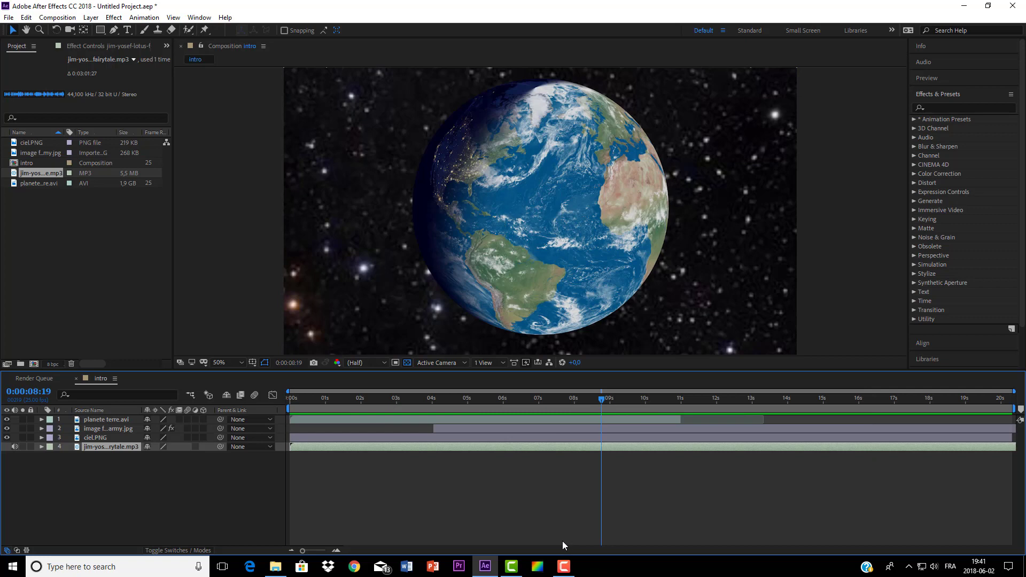
pyautogui.press('space')
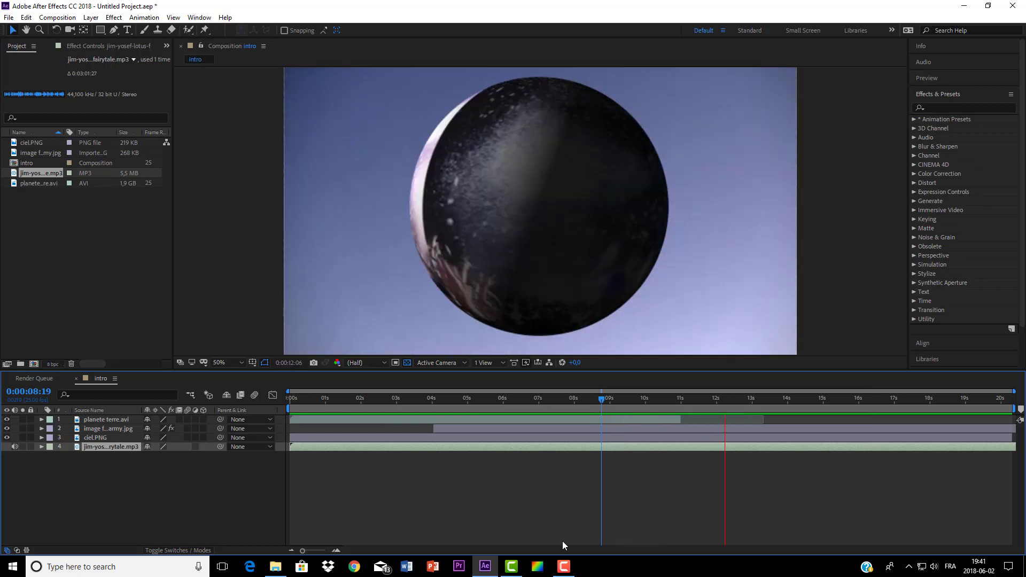
pyautogui.press('space')
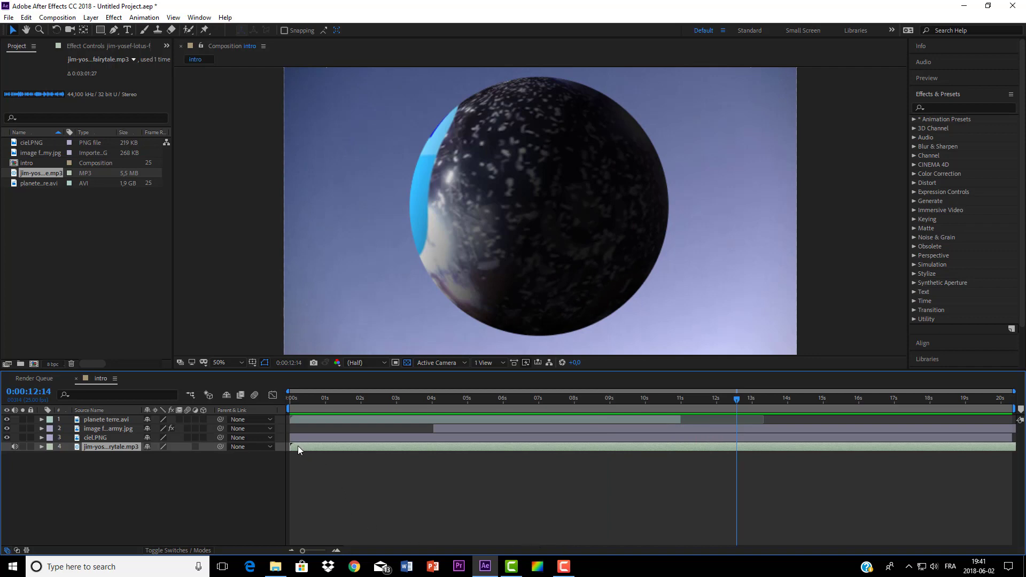
# Trim the music layer's start to about 0:00:04:00, play from 0:00:12:14, and reposition the layer so it fills the composition from the start.
pyautogui.moveTo(288, 446); pyautogui.dragTo(470, 450)
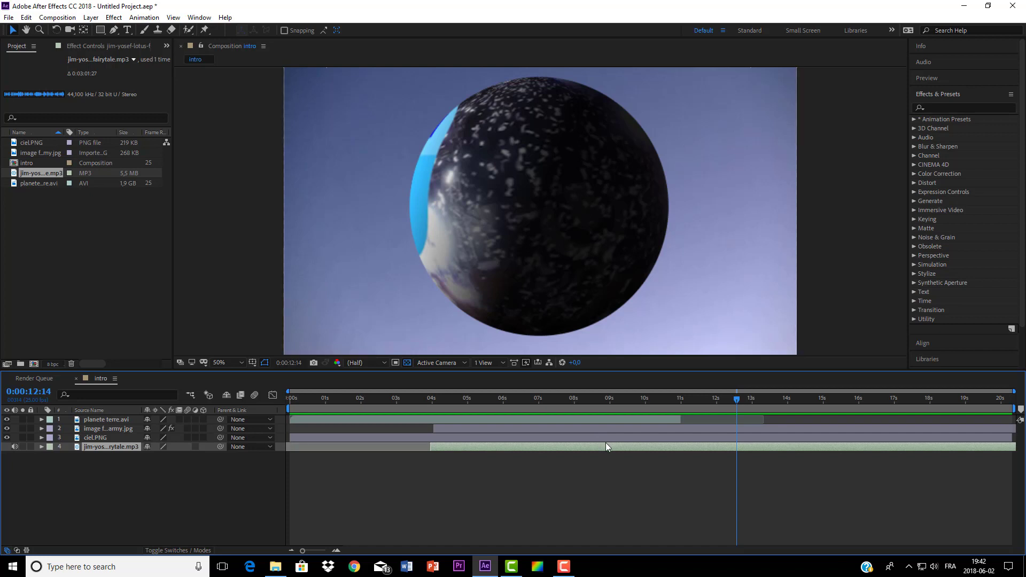
pyautogui.press('space')
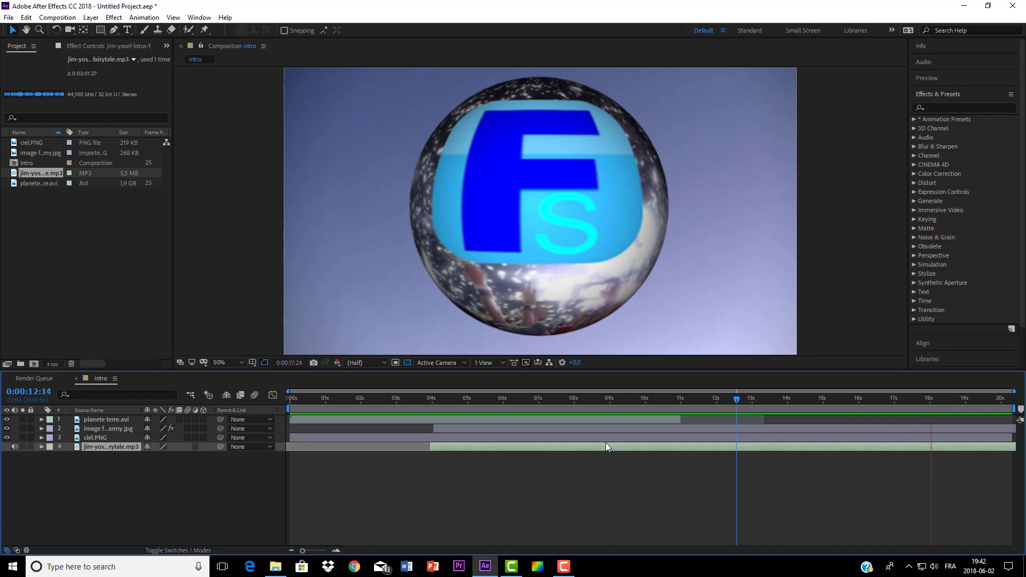
pyautogui.press('space')
pyautogui.moveTo(431, 448); pyautogui.dragTo(847, 473)
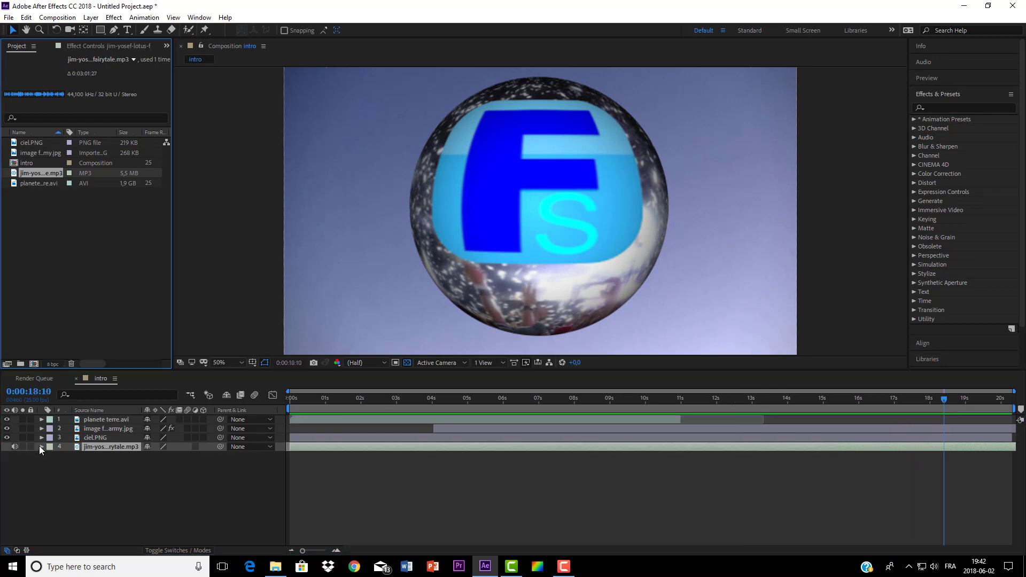
# Reveal the audio waveform of the music layer in the timeline.
pyautogui.click(41, 447)
pyautogui.click(50, 456)
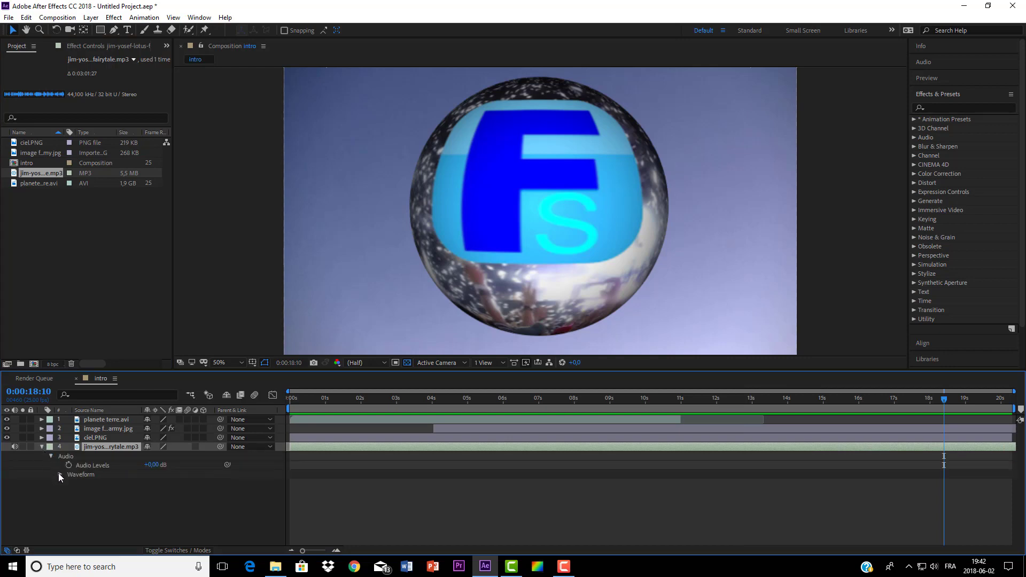
pyautogui.click(59, 474)
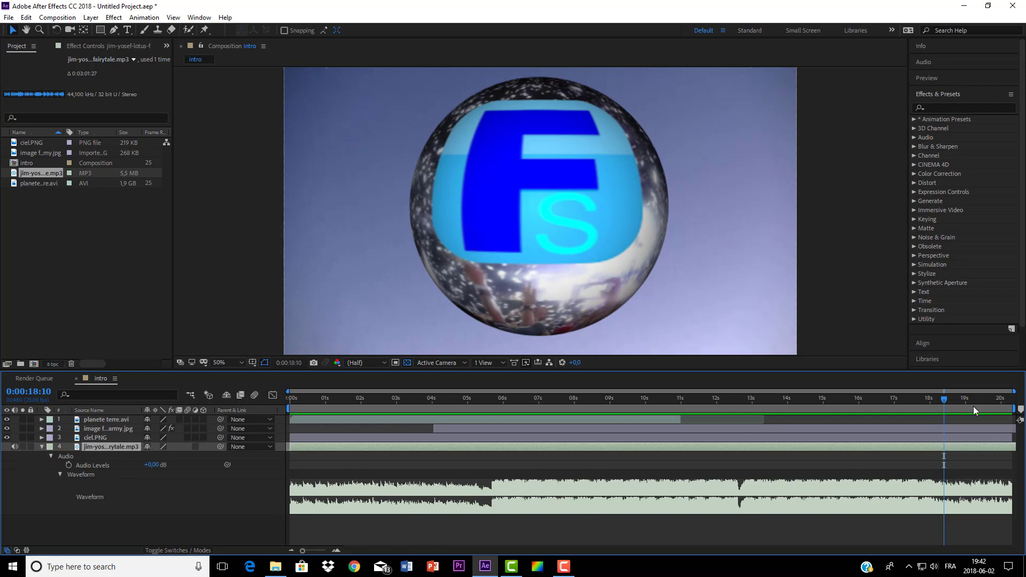
# Play the music from 0:00:02:23 and set the current time to 0:00:05:17, where the waveform jumps in volume.
pyautogui.moveTo(944, 398); pyautogui.dragTo(394, 498)
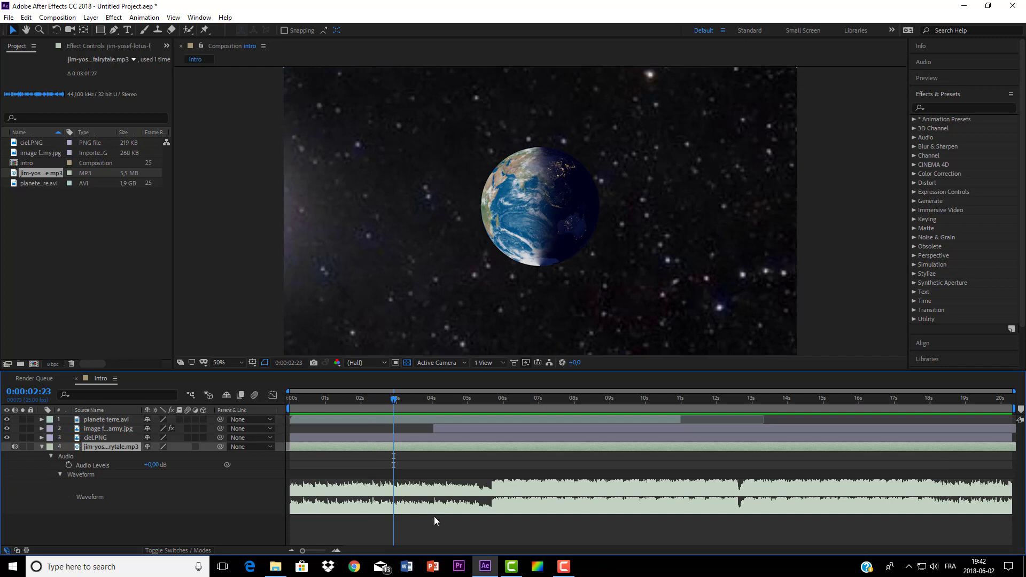
pyautogui.press('space')
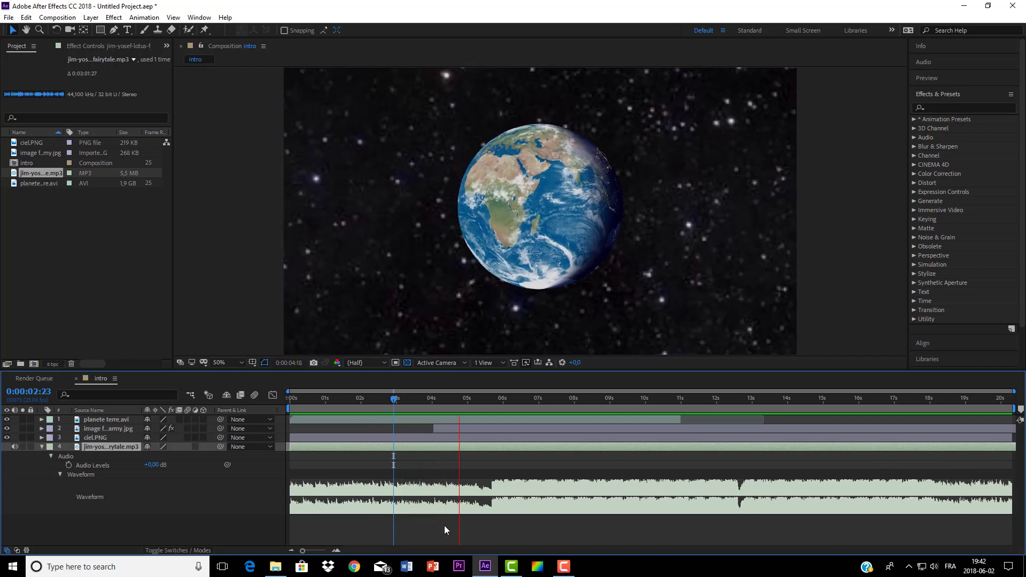
pyautogui.press('space')
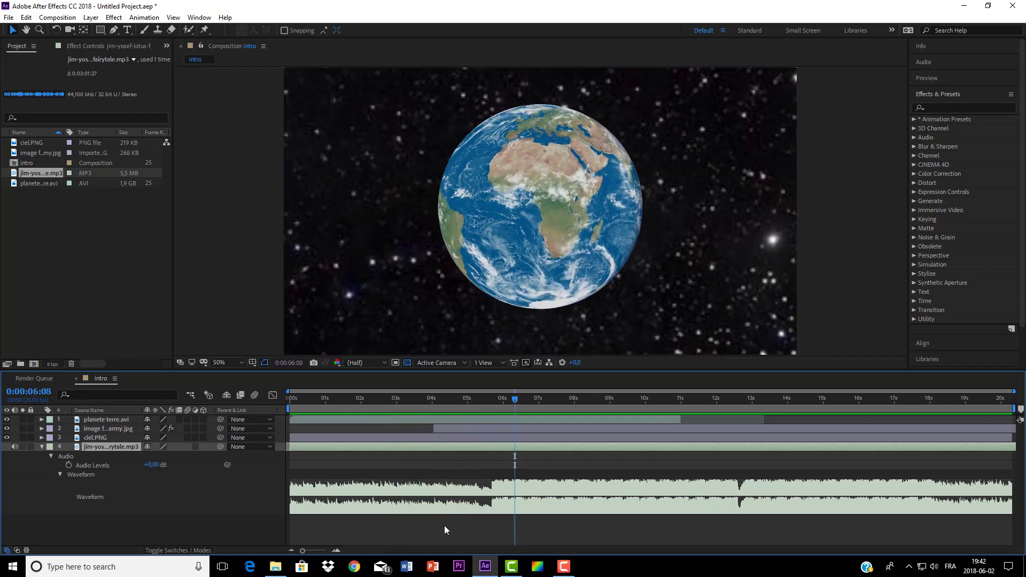
pyautogui.moveTo(517, 400); pyautogui.dragTo(492, 398)
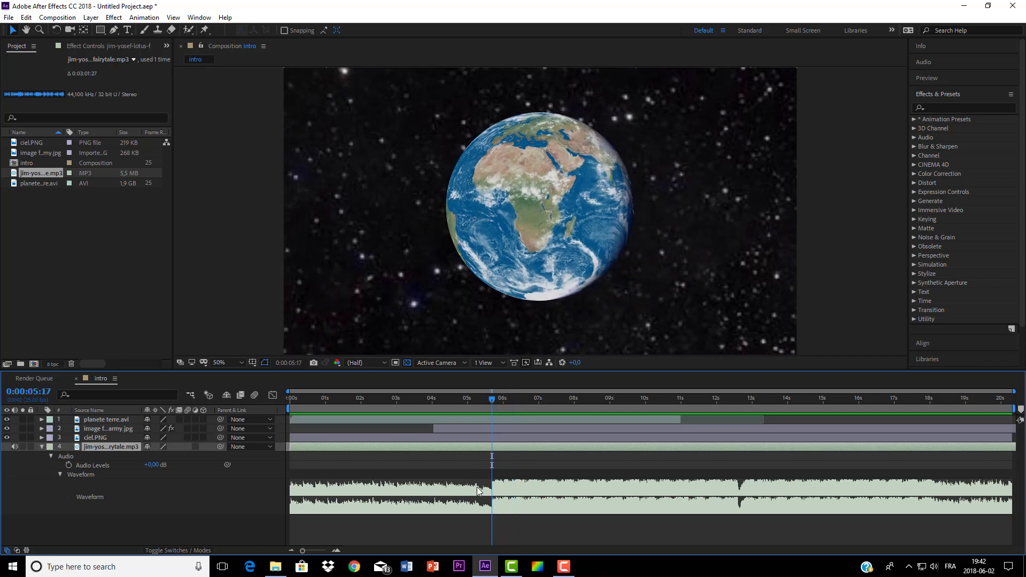
# Shift the music so its volume jump falls at 0:00:13:15, and extend the layer's start back to the composition's beginning.
pyautogui.moveTo(296, 446); pyautogui.dragTo(585, 458)
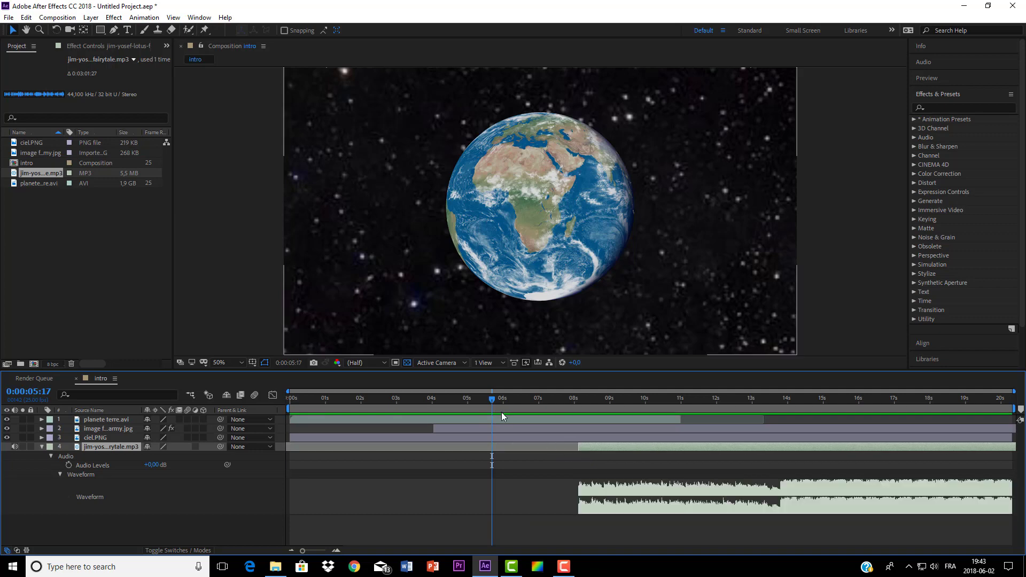
pyautogui.moveTo(492, 396); pyautogui.dragTo(773, 415)
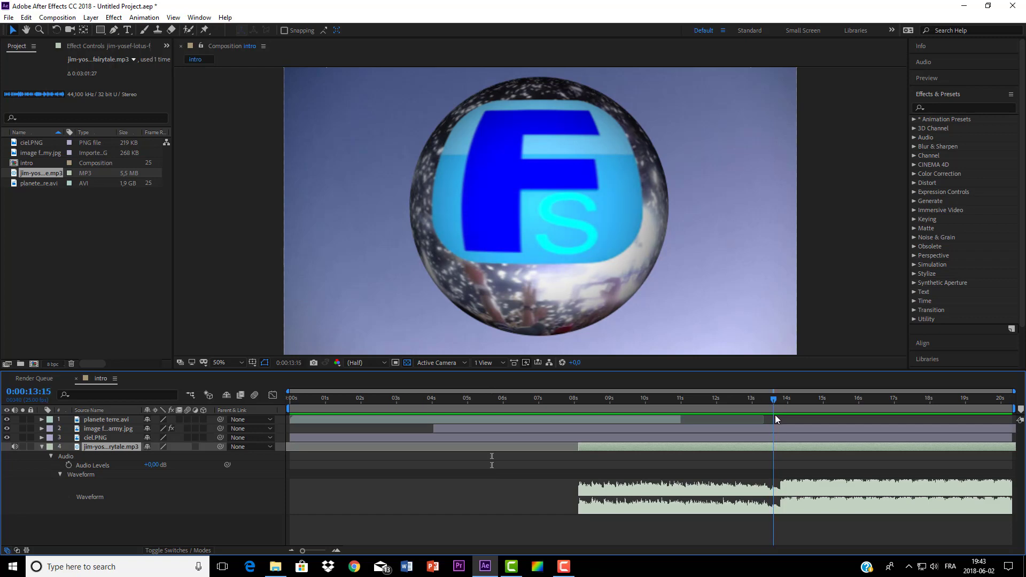
pyautogui.moveTo(601, 447); pyautogui.dragTo(596, 447)
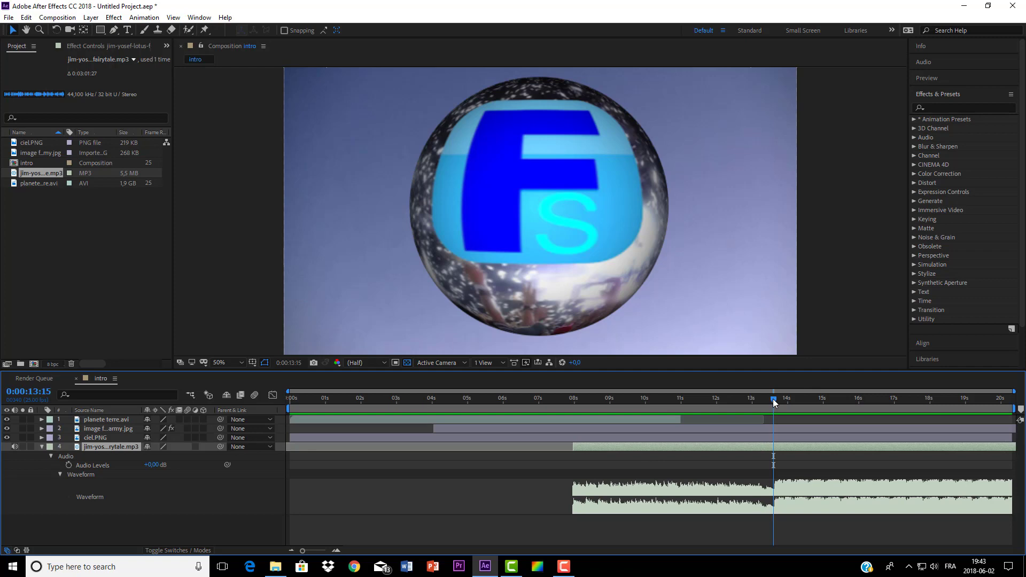
pyautogui.moveTo(774, 403); pyautogui.dragTo(286, 450)
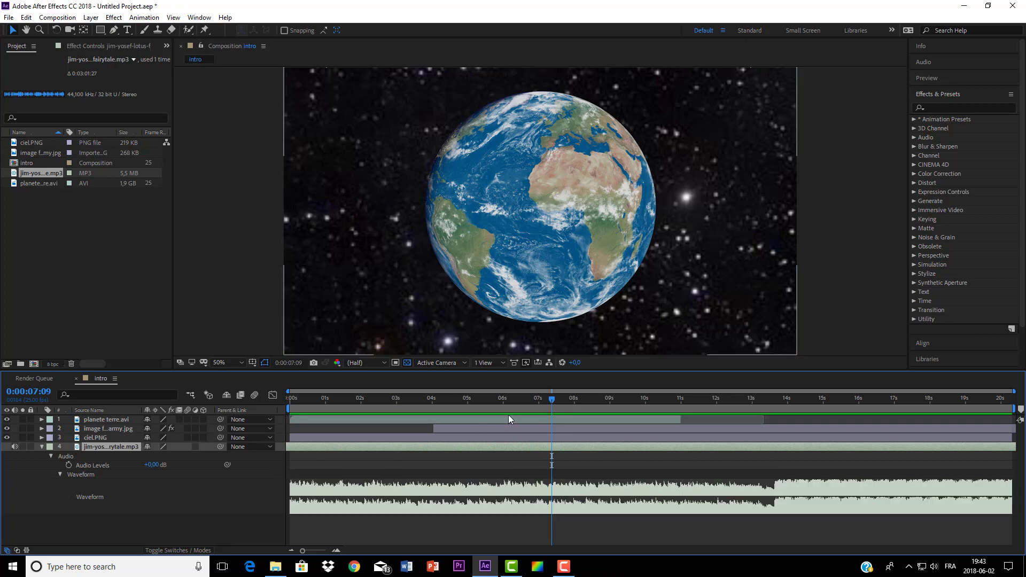
# Play the whole intro with the realigned music from 0:00:00:00.
pyautogui.moveTo(534, 399); pyautogui.dragTo(286, 417)
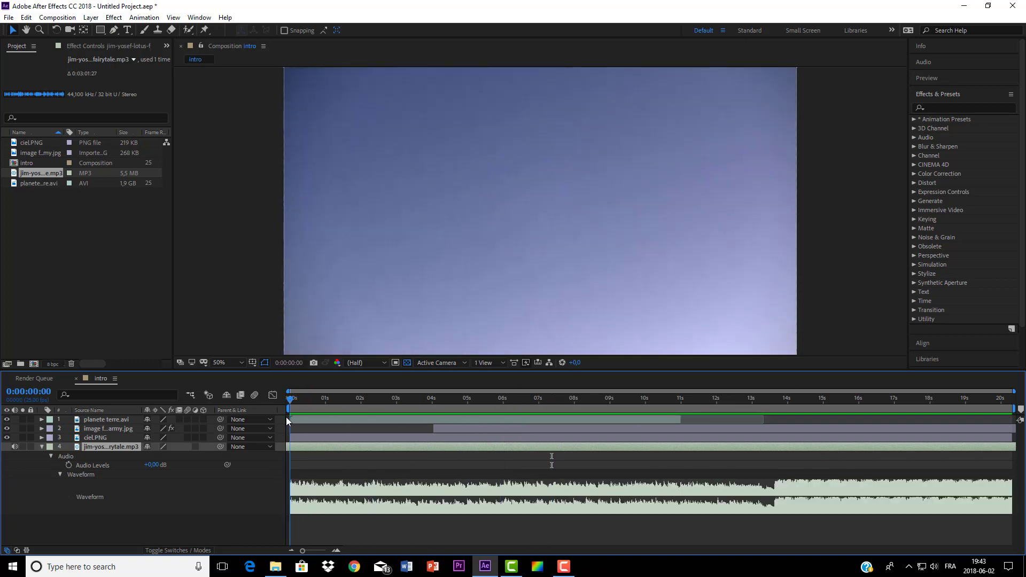
pyautogui.press('space')
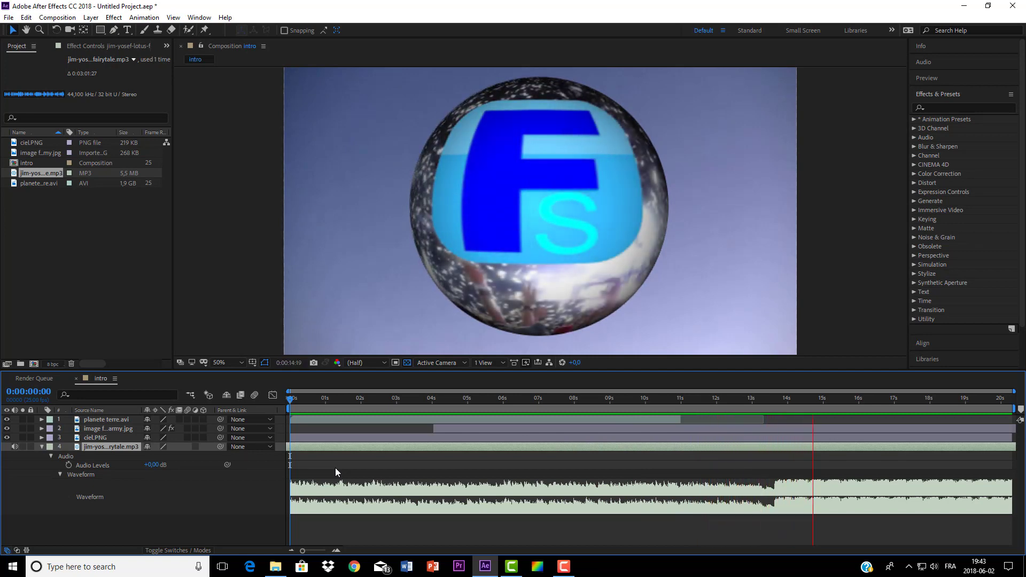
pyautogui.press('space')
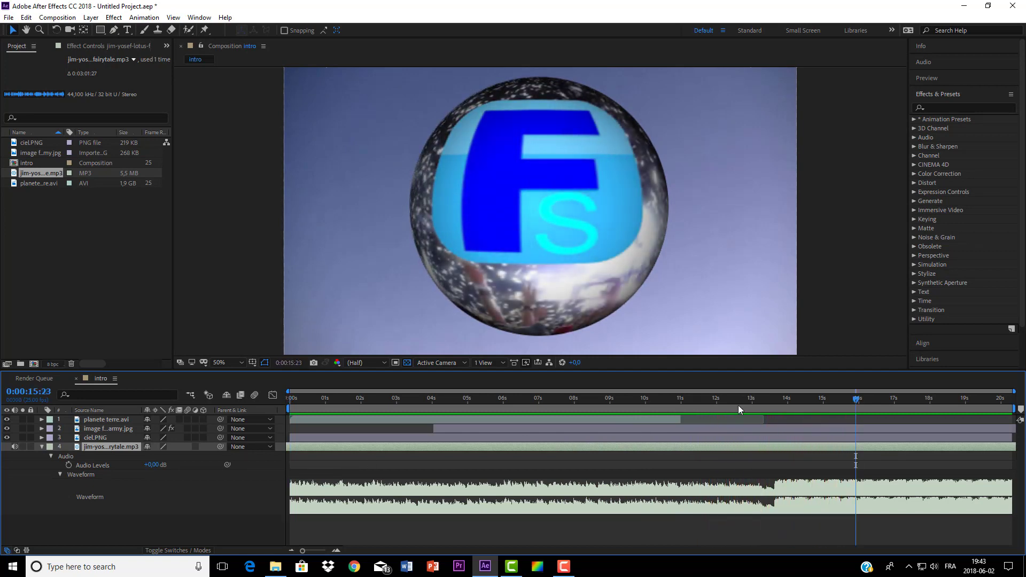
# Fine-tune the music layer's position so the waveform's volume jump falls at 0:00:13:11.
pyautogui.moveTo(856, 399); pyautogui.dragTo(771, 407)
pyautogui.moveTo(302, 550); pyautogui.dragTo(325, 552)
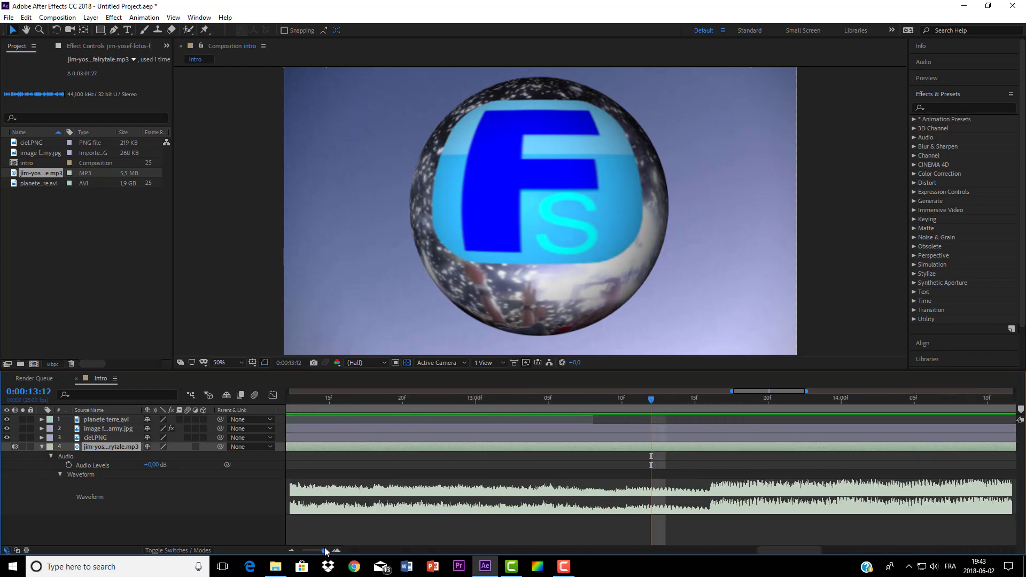
pyautogui.moveTo(650, 401)
pyautogui.mouseDown()
pyautogui.moveTo(623, 409)
pyautogui.moveTo(649, 407)
pyautogui.moveTo(641, 407)
pyautogui.mouseUp()
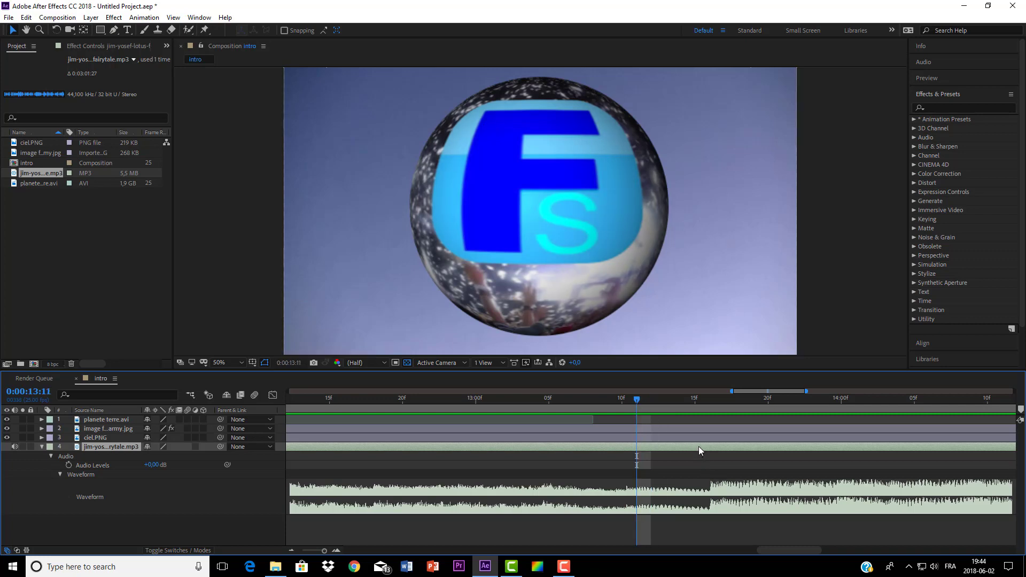
pyautogui.moveTo(699, 451); pyautogui.dragTo(626, 449)
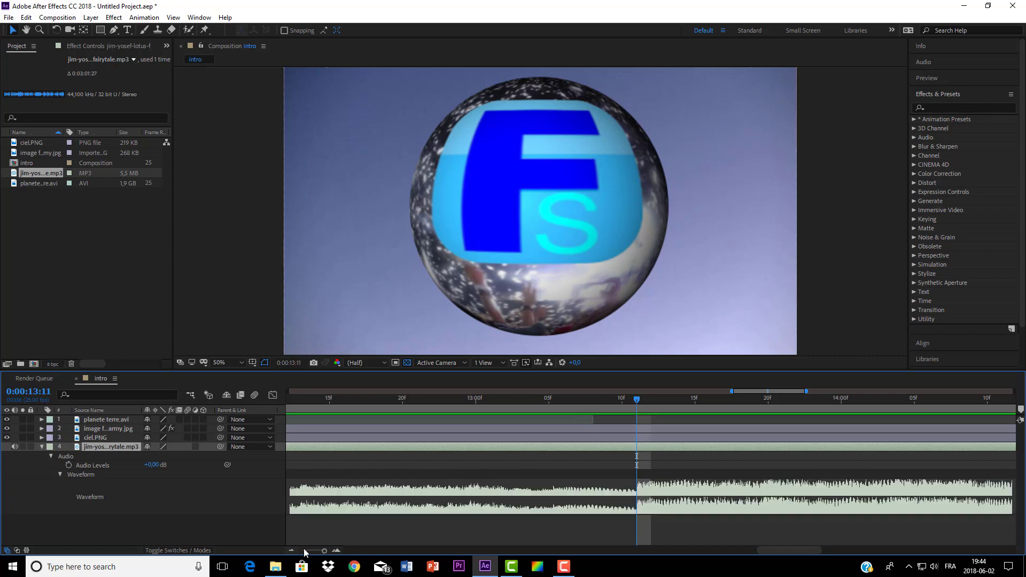
pyautogui.moveTo(322, 551); pyautogui.dragTo(302, 552)
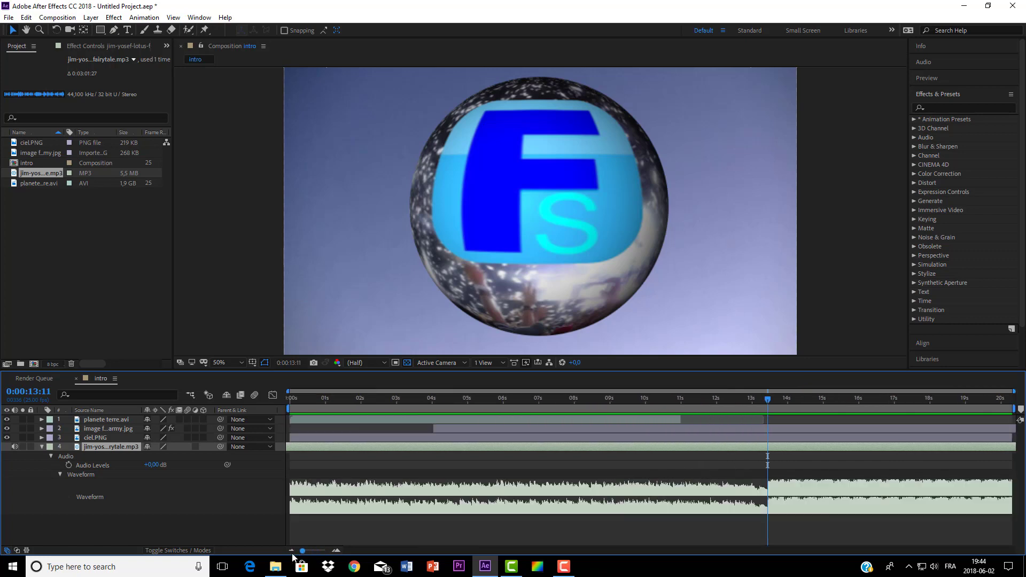
# Preview the music's volume jump against the sphere lighting from 0:00:11:18.
pyautogui.moveTo(768, 398); pyautogui.dragTo(706, 411)
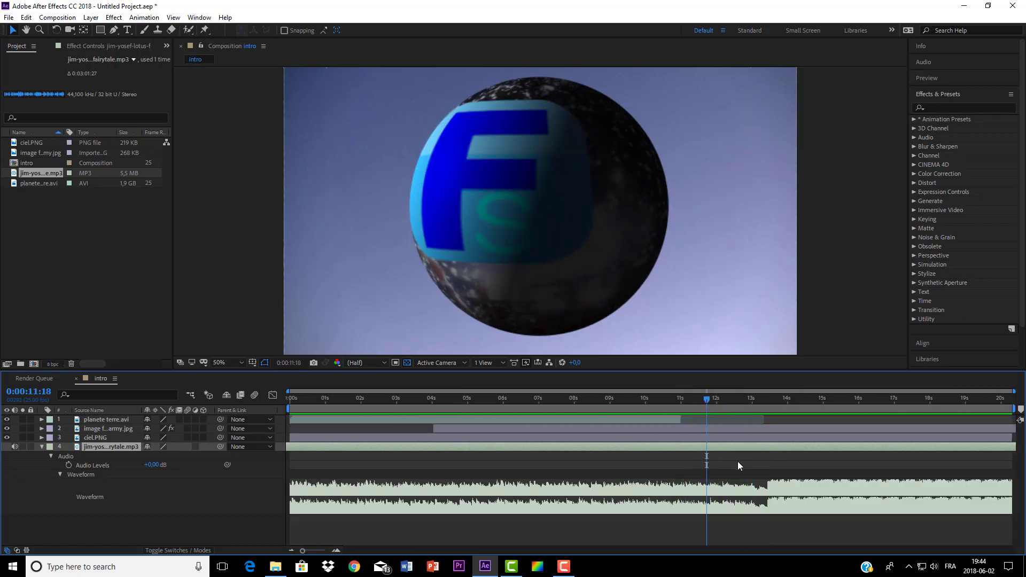
pyautogui.press('space')
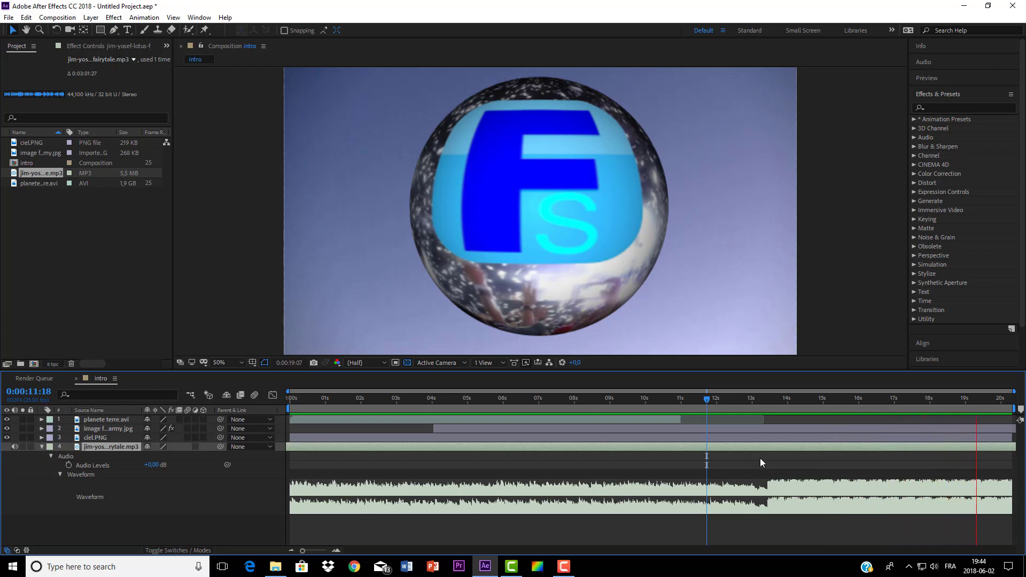
pyautogui.press('space')
# Collapse the music layer and examine the sphere image's CC Sphere and Transform properties and keyframes around 0:00:13:07 to 0:00:13:15.
pyautogui.moveTo(973, 399); pyautogui.dragTo(770, 405)
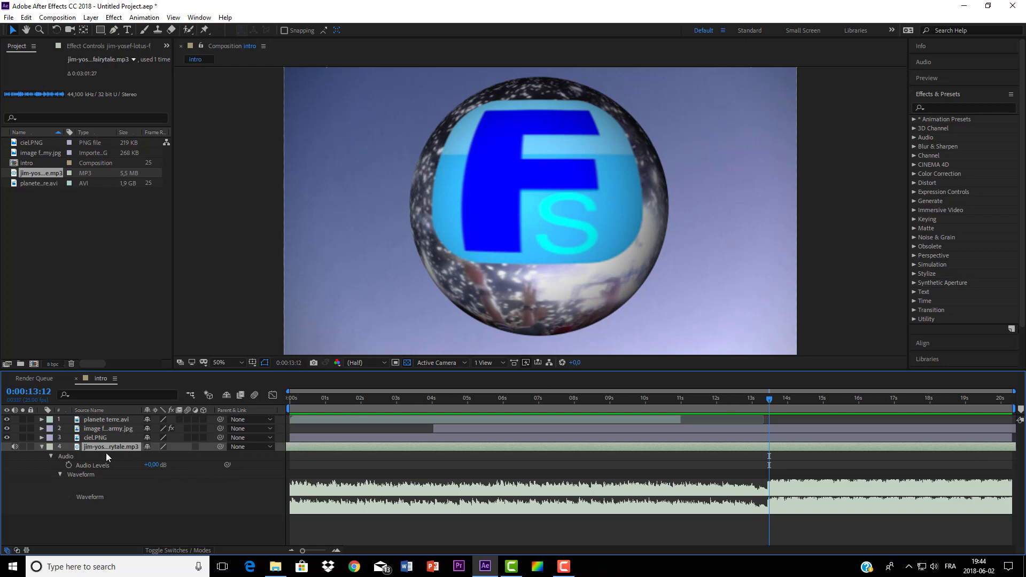
pyautogui.click(40, 444)
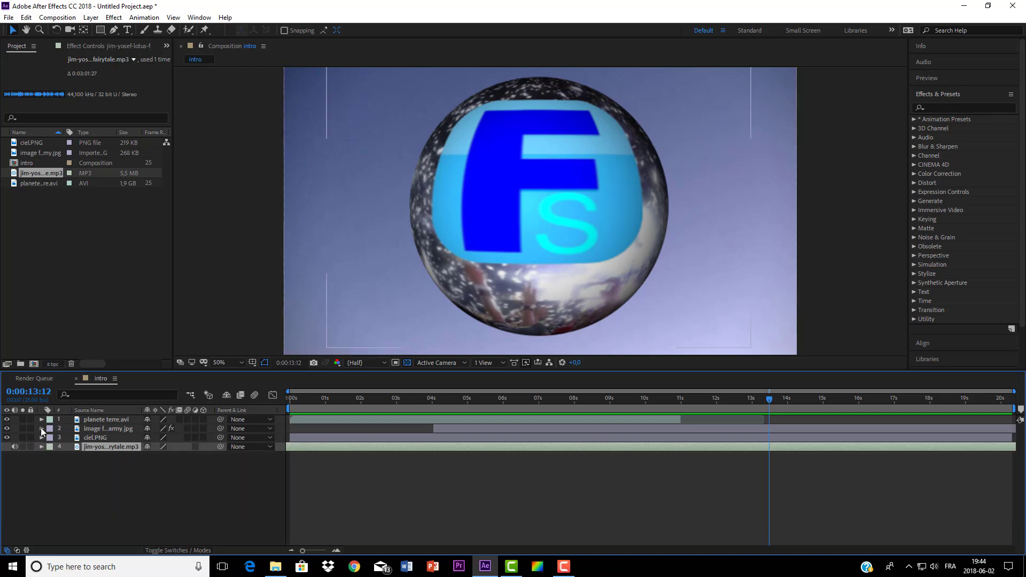
pyautogui.click(42, 428)
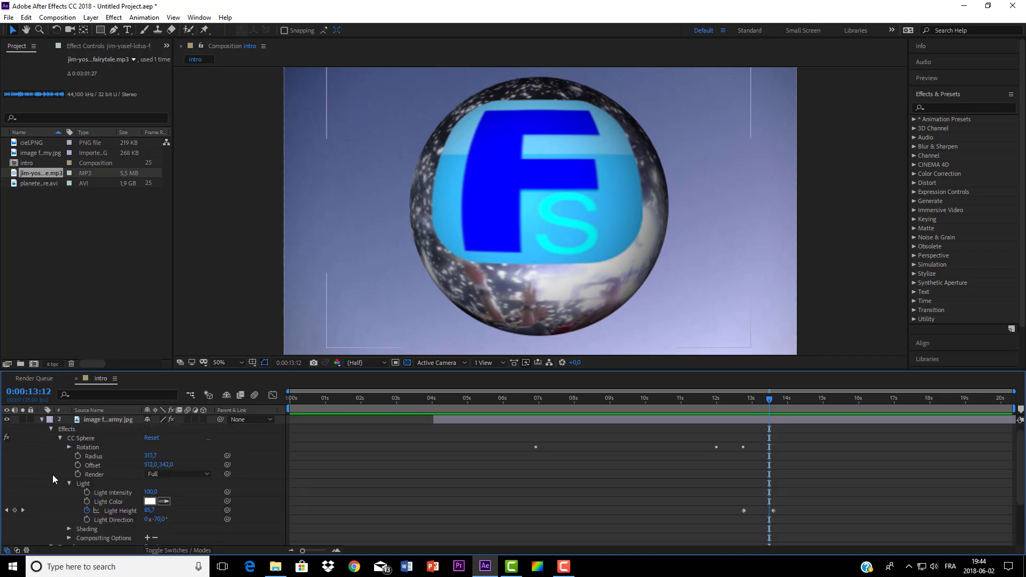
pyautogui.scroll(-2, 54, 477)
pyautogui.scroll(-1, 51, 478)
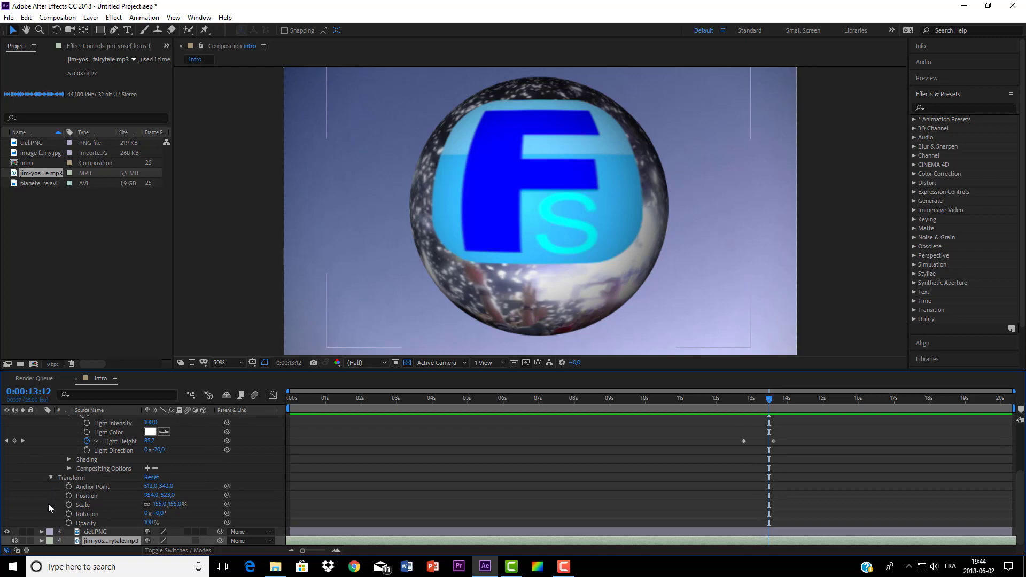
pyautogui.scroll(3, 48, 504)
pyautogui.click(69, 466)
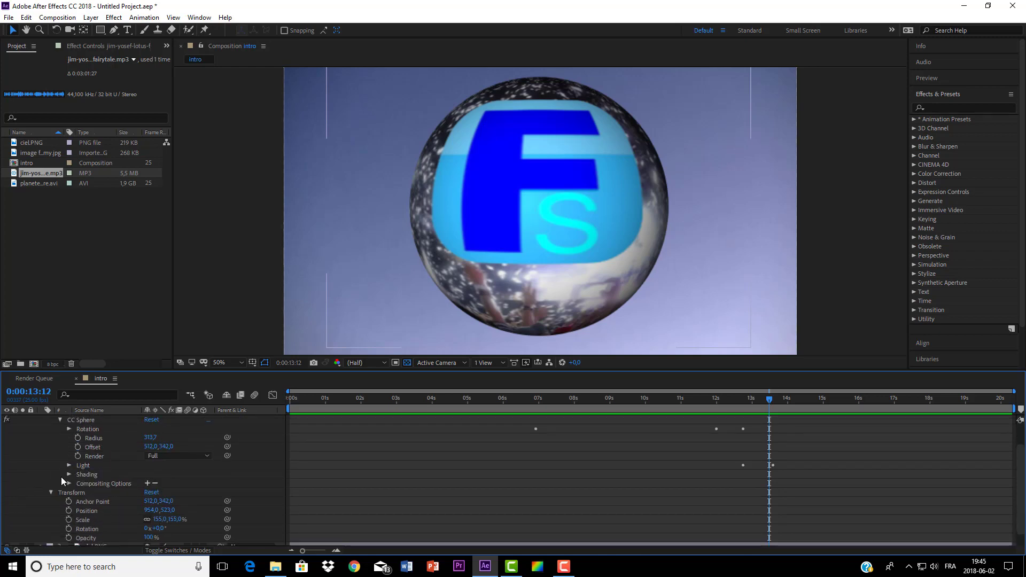
pyautogui.click(69, 474)
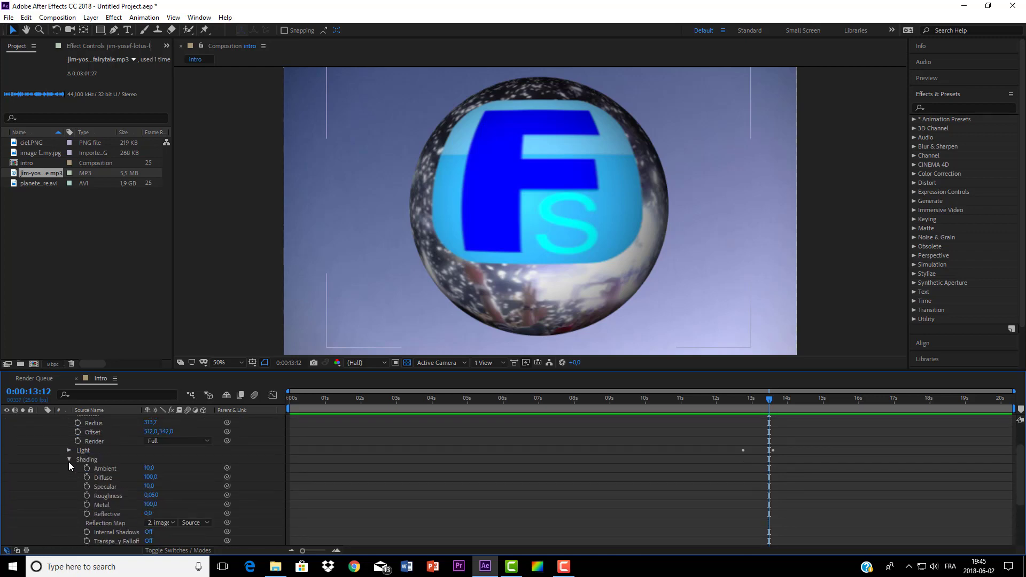
pyautogui.click(68, 459)
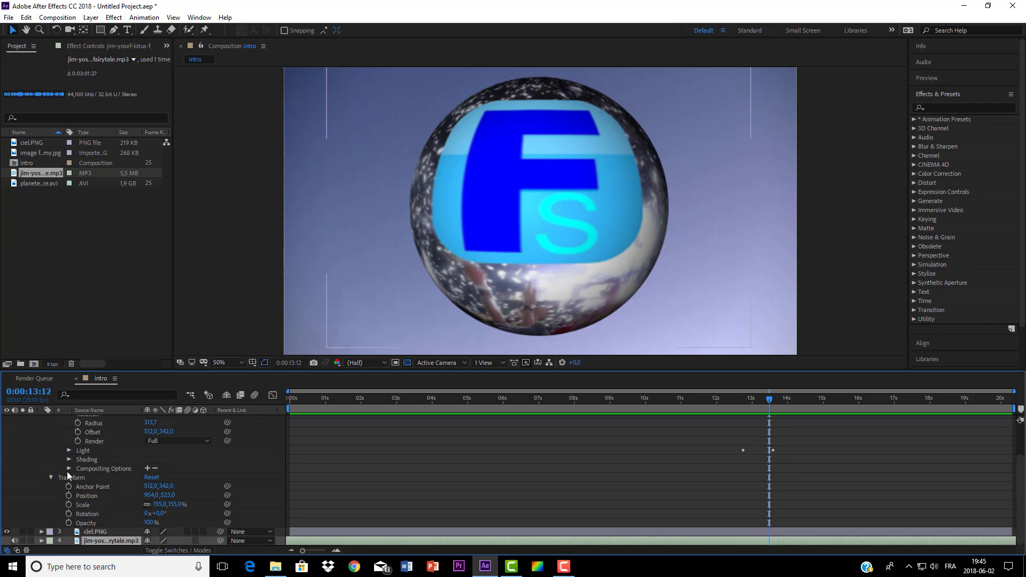
pyautogui.click(68, 468)
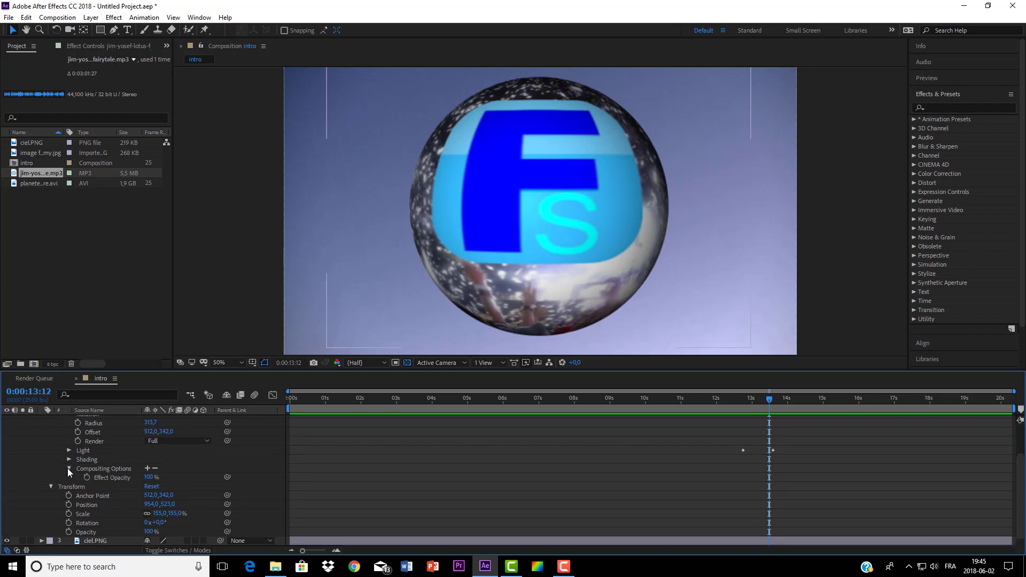
pyautogui.click(68, 469)
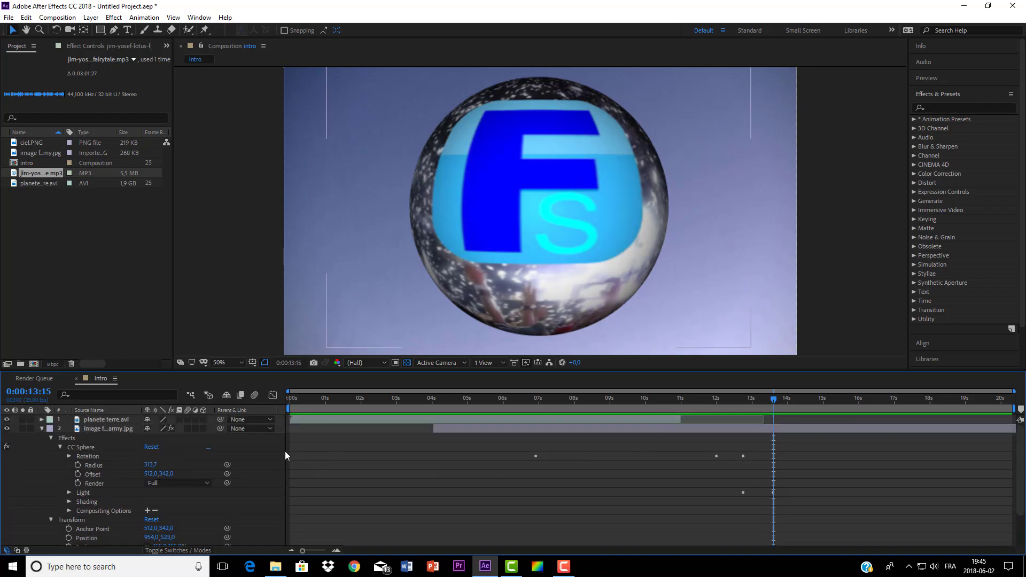
pyautogui.moveTo(774, 400); pyautogui.dragTo(763, 398)
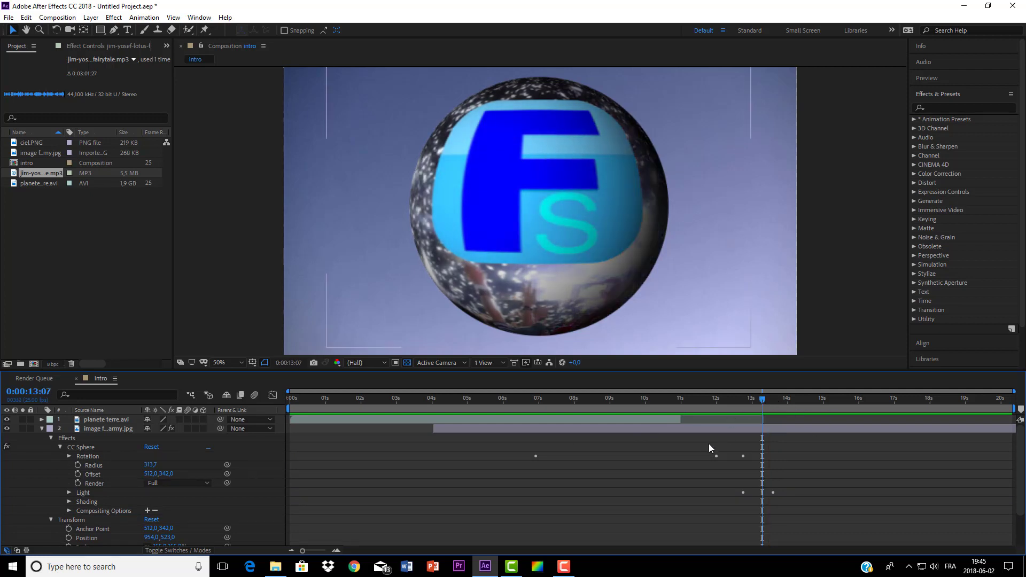
# Expand the music layer's waveform and move the current time to its volume jump at 0:00:13:11.
pyautogui.press('space')
pyautogui.scroll(-2, 730, 438)
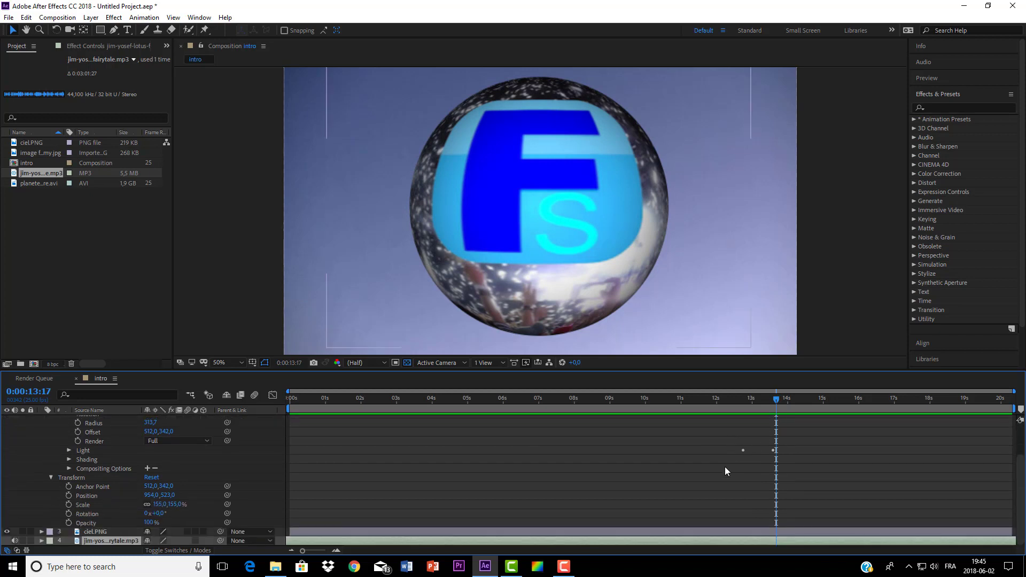
pyautogui.click(42, 540)
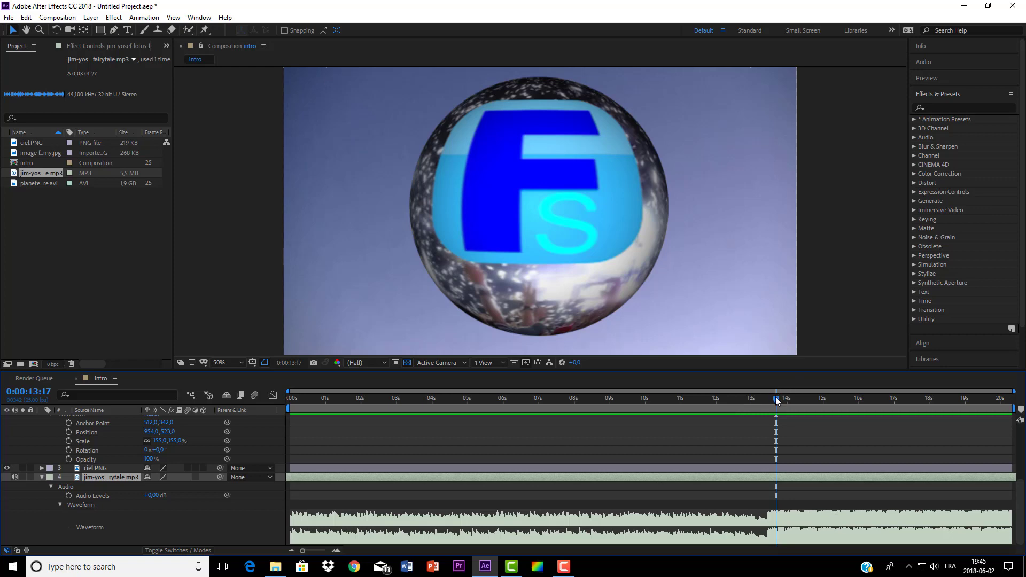
pyautogui.moveTo(776, 400); pyautogui.dragTo(767, 400)
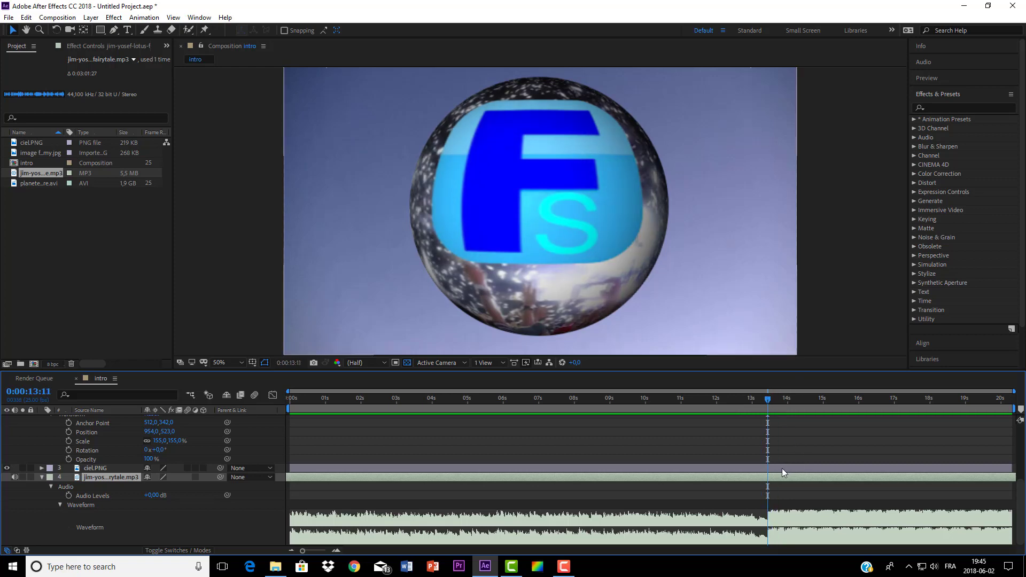
# Check the sphere image's CC Sphere Rotation properties and start Scale keyframing on that layer at 0:00:13:11 with 155%.
pyautogui.scroll(5, 781, 468)
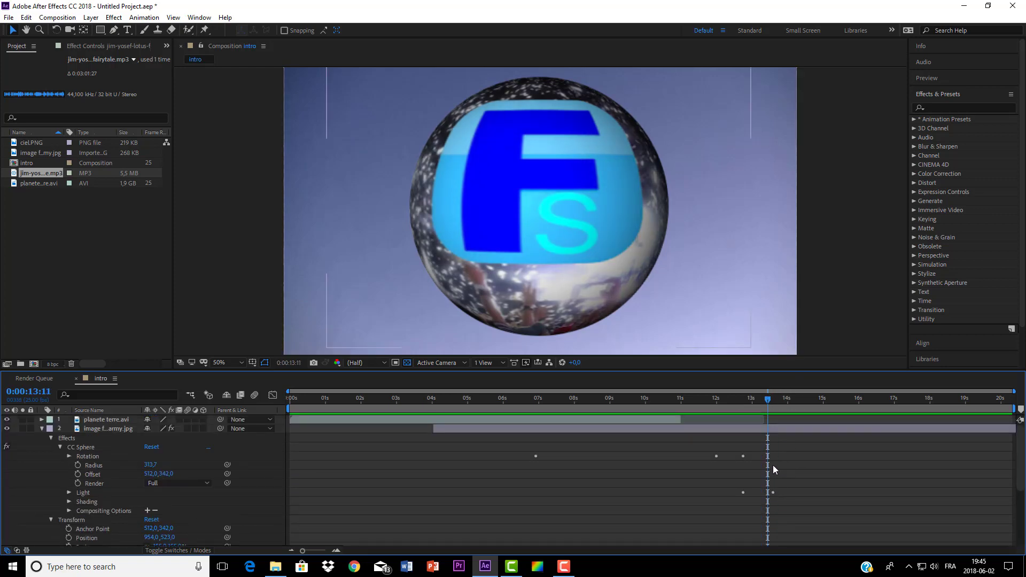
pyautogui.click(69, 456)
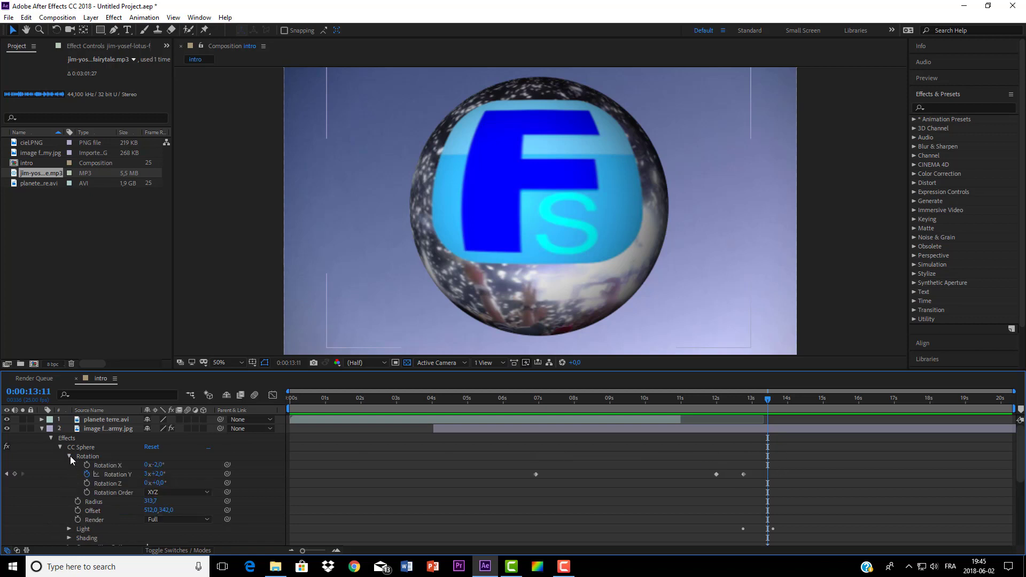
pyautogui.click(70, 456)
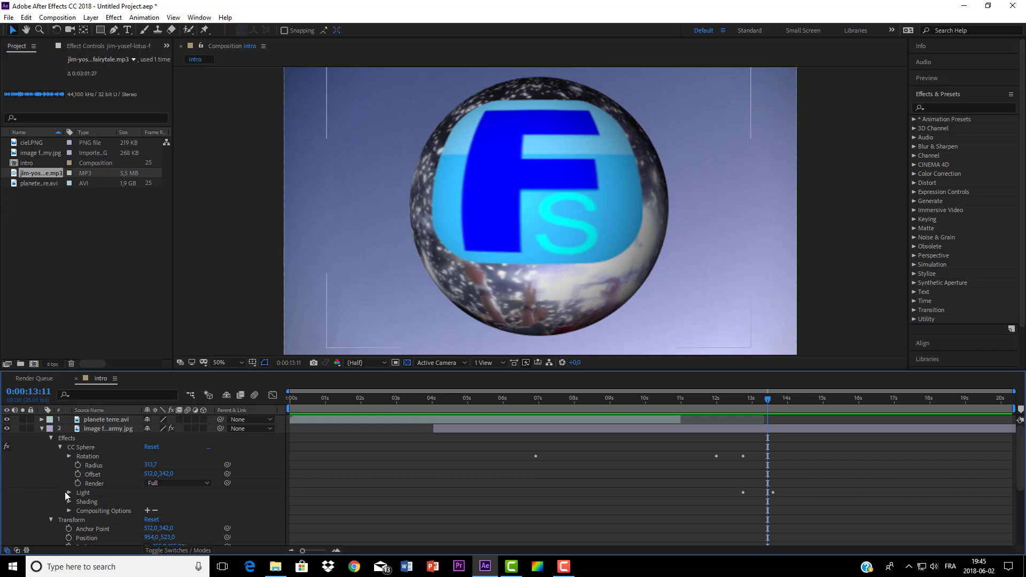
pyautogui.scroll(-2, 62, 492)
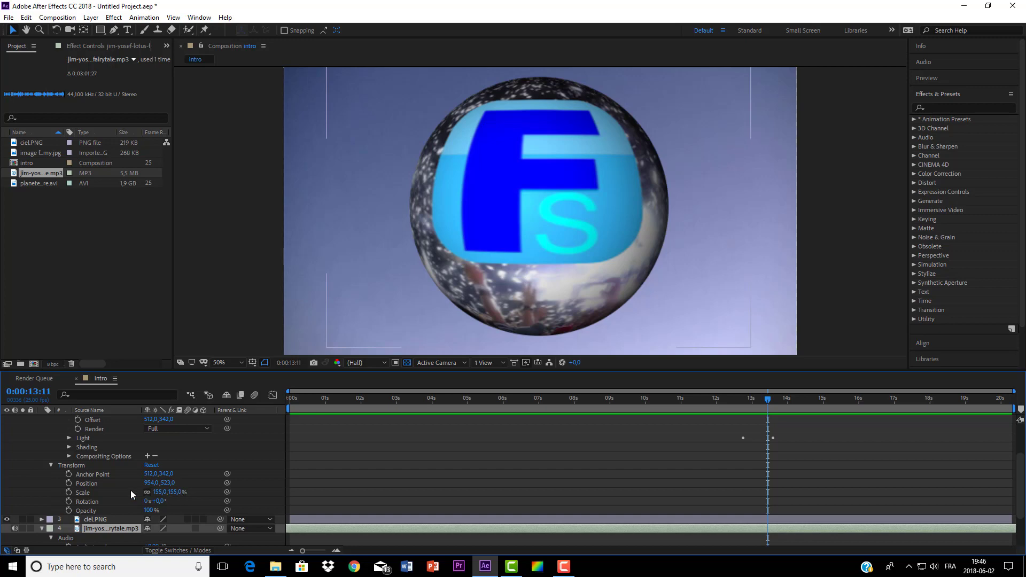
pyautogui.click(69, 492)
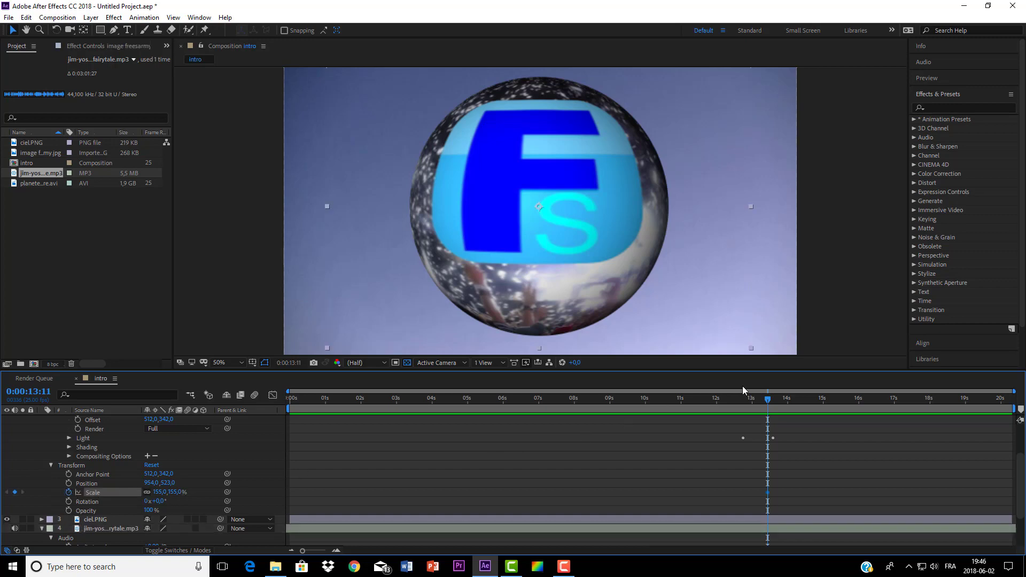
# Enlarge the sphere image's Scale to 3592% at 0:00:14:18.
pyautogui.moveTo(769, 402); pyautogui.dragTo(813, 404)
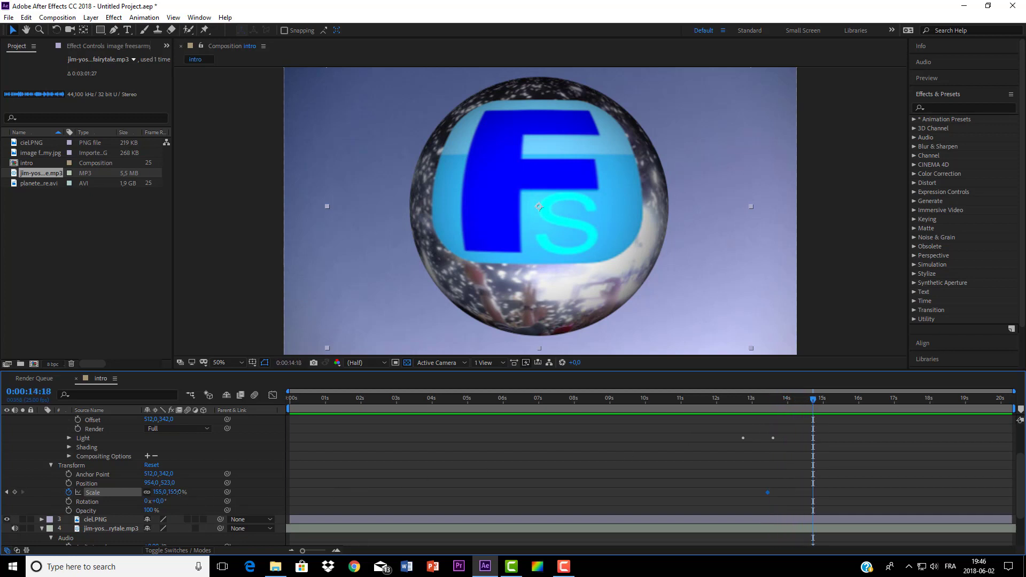
pyautogui.moveTo(170, 492); pyautogui.dragTo(1020, 504)
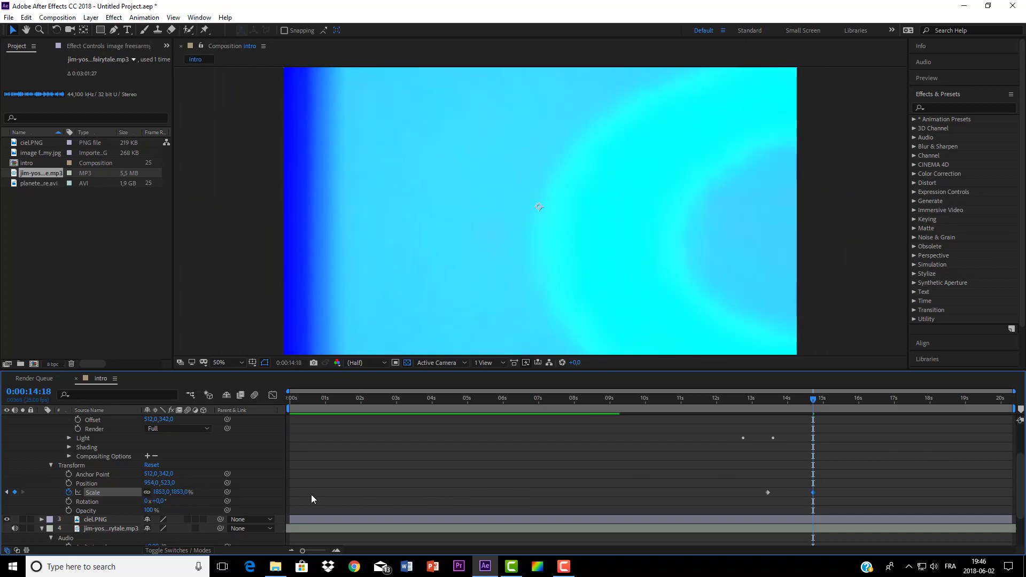
pyautogui.moveTo(182, 493); pyautogui.dragTo(1025, 483)
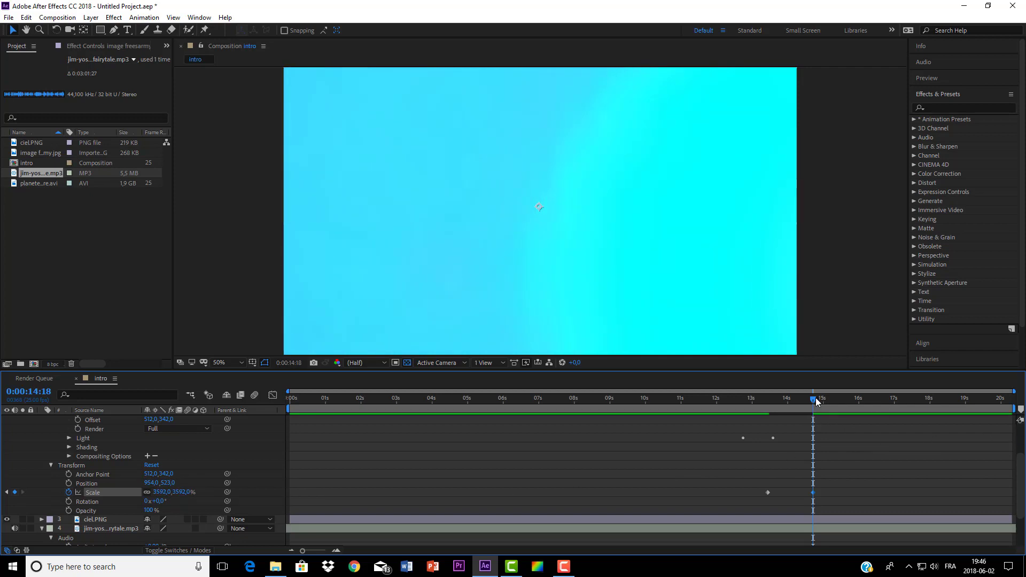
pyautogui.moveTo(816, 399)
pyautogui.mouseDown()
pyautogui.moveTo(839, 399)
pyautogui.moveTo(814, 402)
pyautogui.mouseUp()
# Collapse the sphere image layer's Effects and Transform groups and the layer itself.
pyautogui.scroll(-3, 822, 496)
pyautogui.scroll(5, 825, 496)
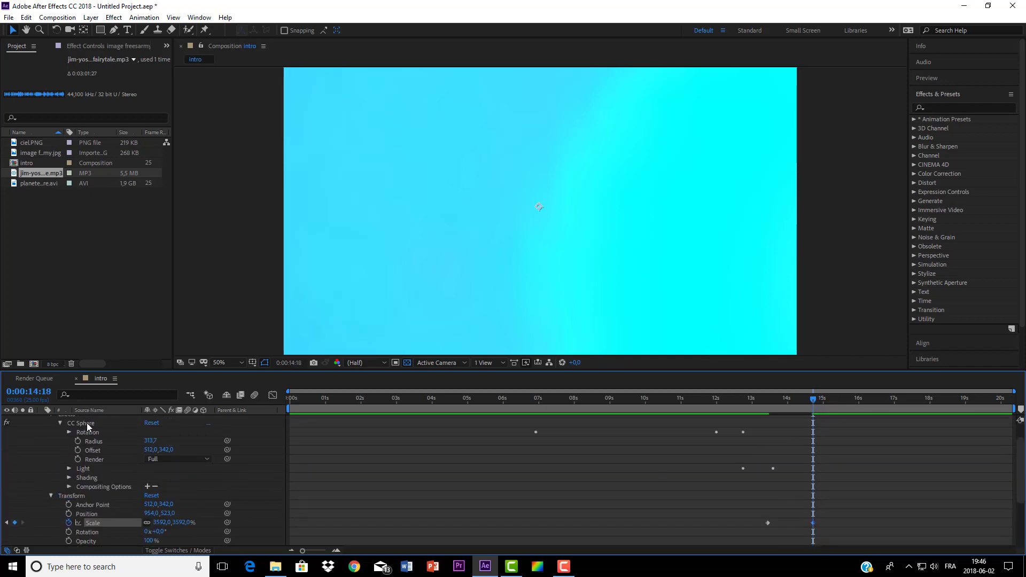
pyautogui.scroll(2, 56, 476)
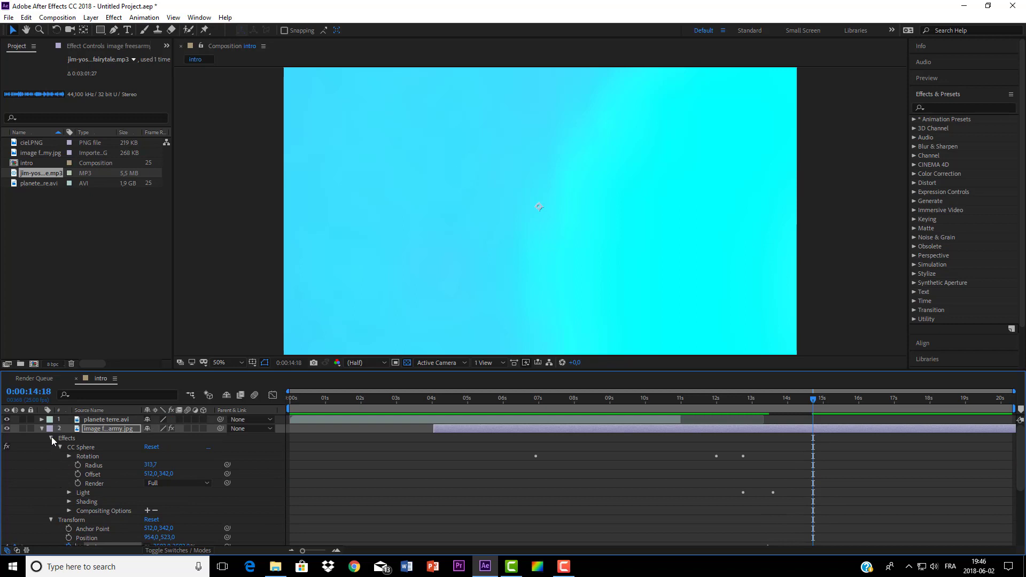
pyautogui.click(51, 437)
pyautogui.click(51, 447)
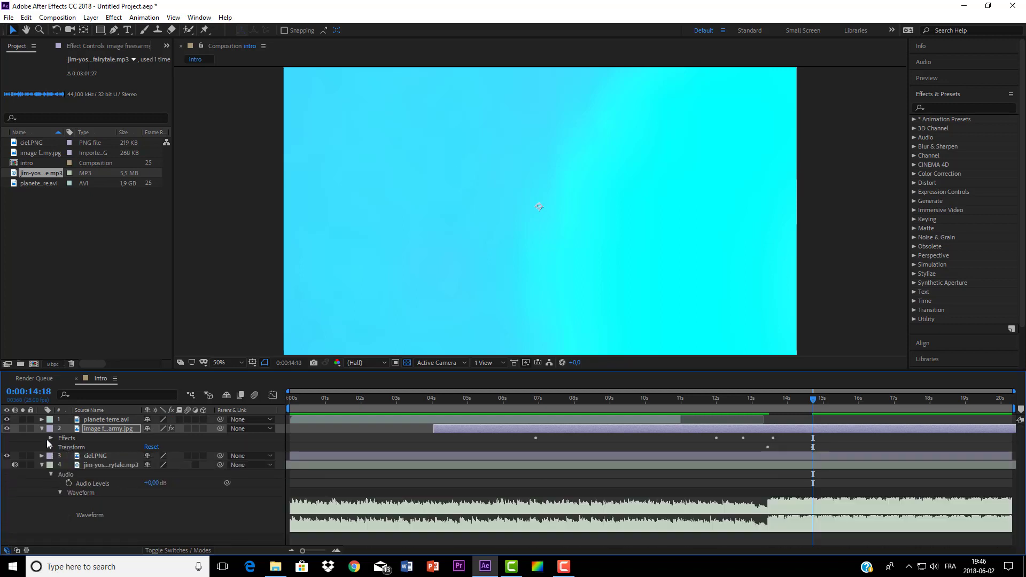
pyautogui.click(42, 428)
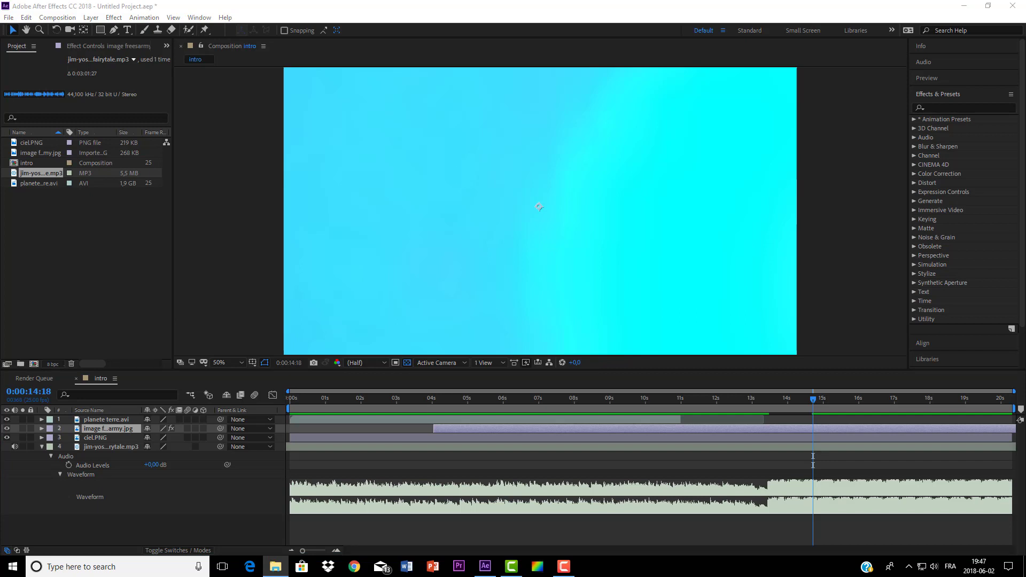
# Import logo.png and add it to the intro composition directly below planete terre.avi, starting at 0:00:14:18.
pyautogui.moveTo(1025, 342); pyautogui.dragTo(56, 251)
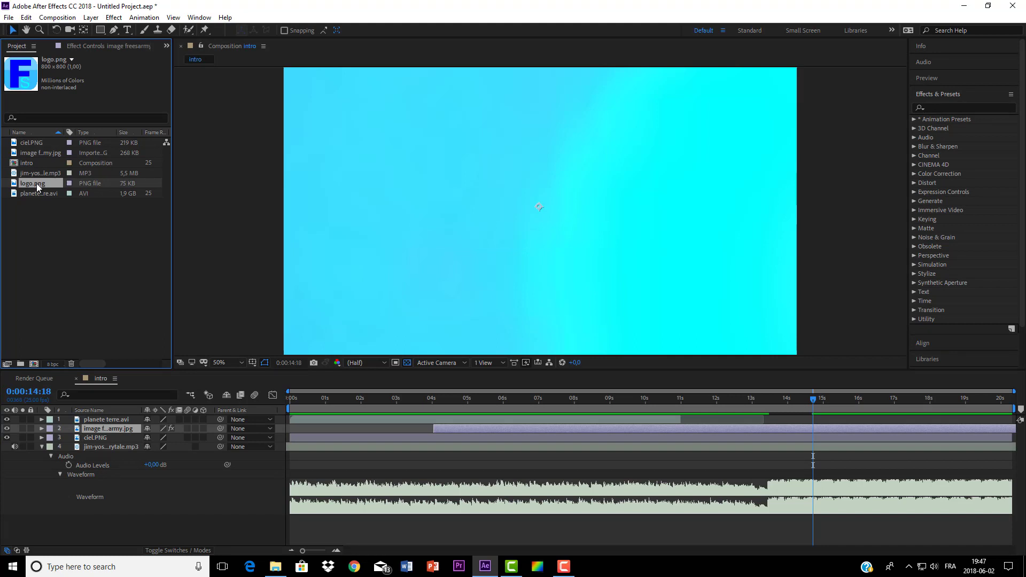
pyautogui.moveTo(36, 184); pyautogui.dragTo(813, 424)
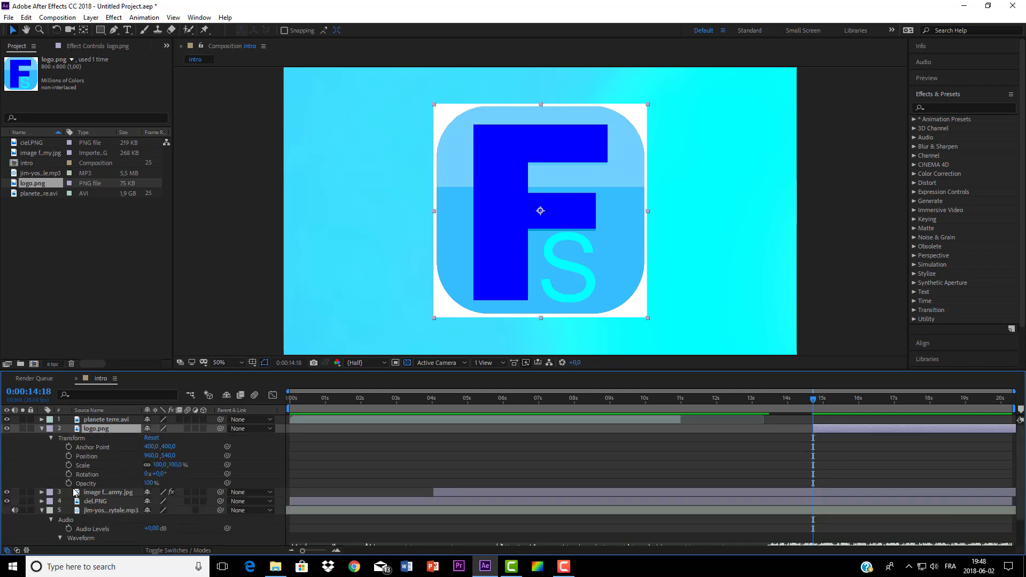
# Set the logo layer's Position to 960, 402 and keyframe its Scale at 1572% at 0:00:14:18.
pyautogui.moveTo(168, 457); pyautogui.dragTo(95, 458)
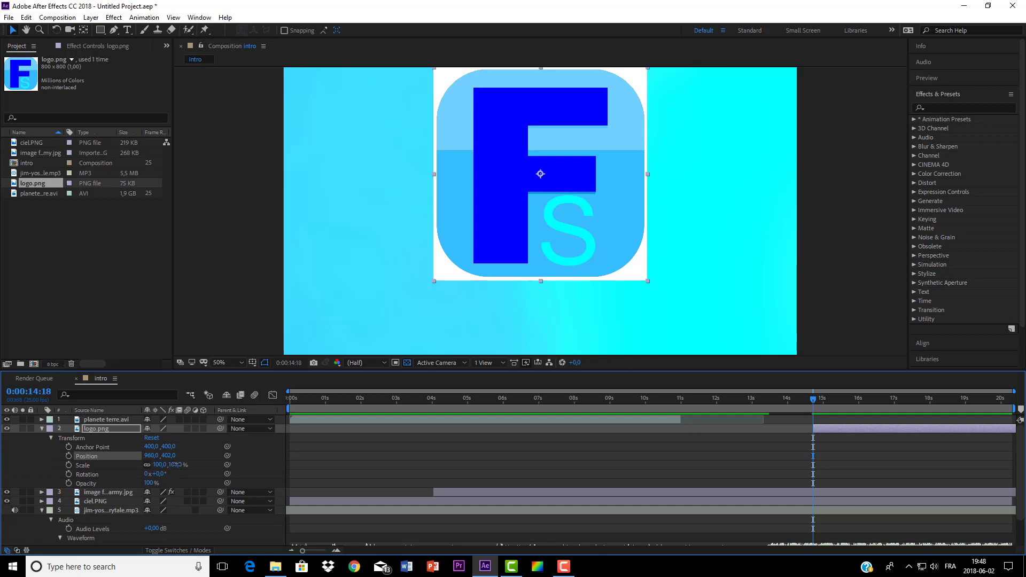
pyautogui.moveTo(177, 464); pyautogui.dragTo(167, 465)
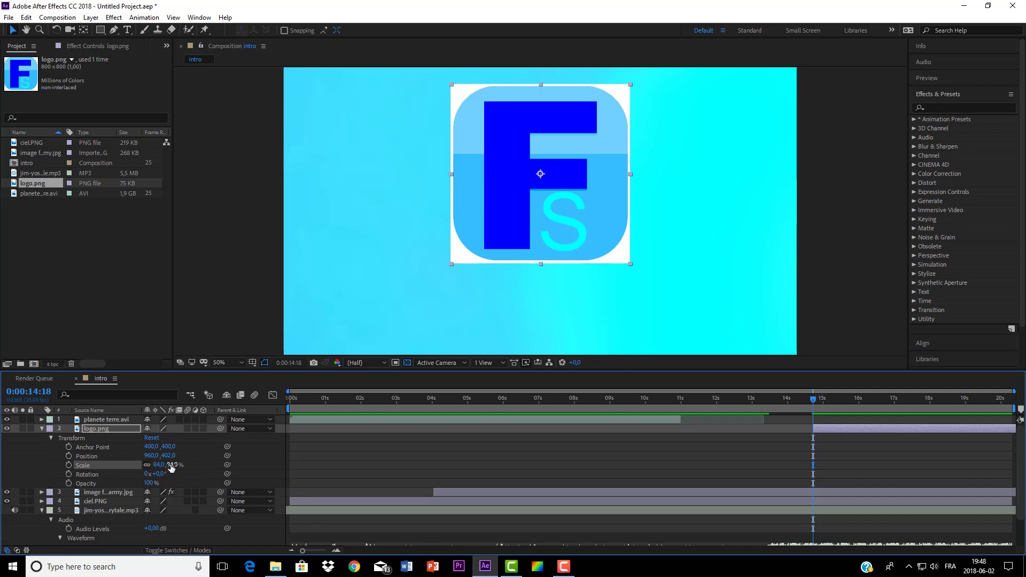
pyautogui.moveTo(172, 468); pyautogui.dragTo(829, 498)
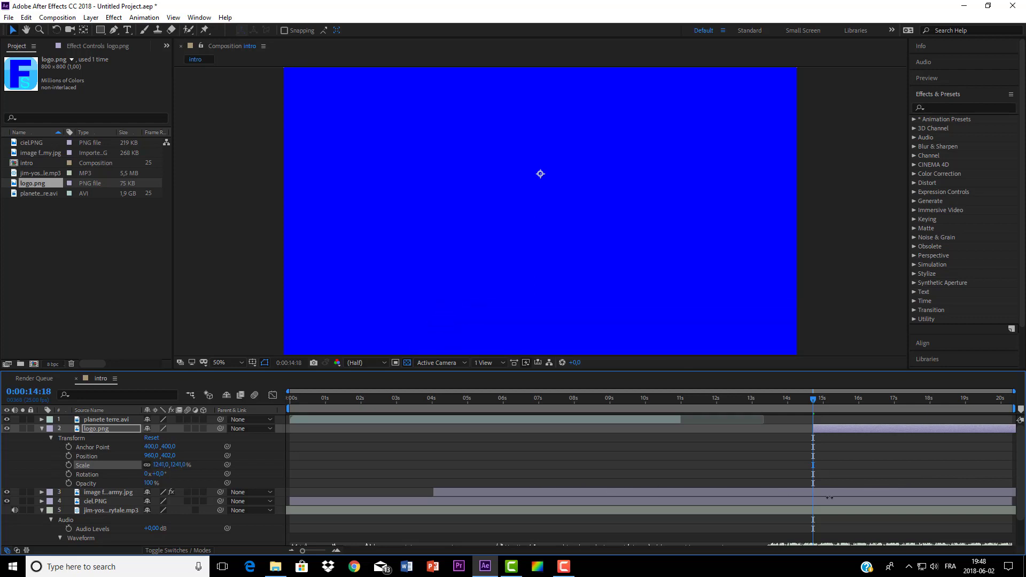
pyautogui.moveTo(920, 490); pyautogui.dragTo(979, 484)
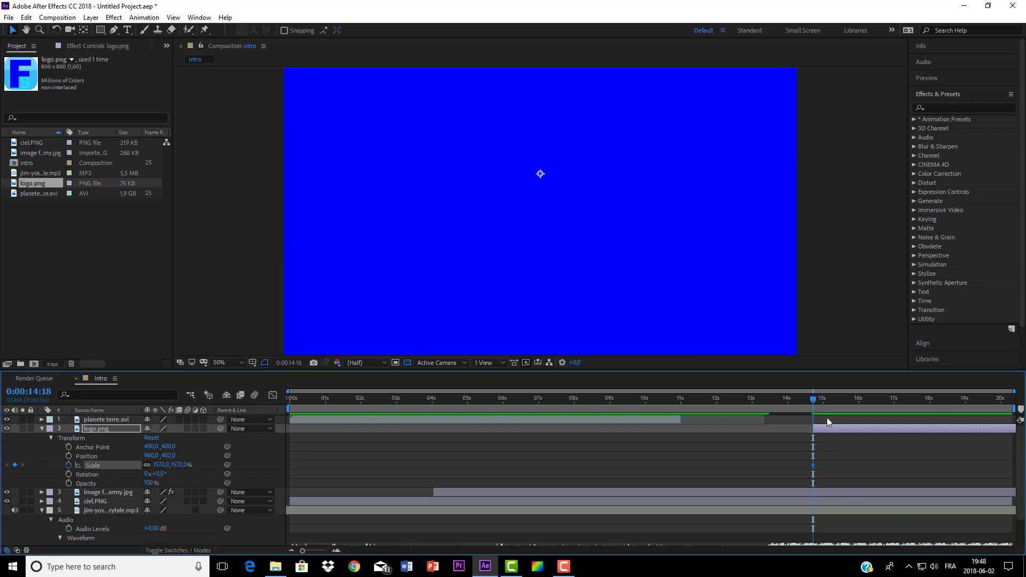
# Reduce the logo layer's Scale to 78% at 0:00:17:22.
pyautogui.moveTo(811, 398); pyautogui.dragTo(926, 399)
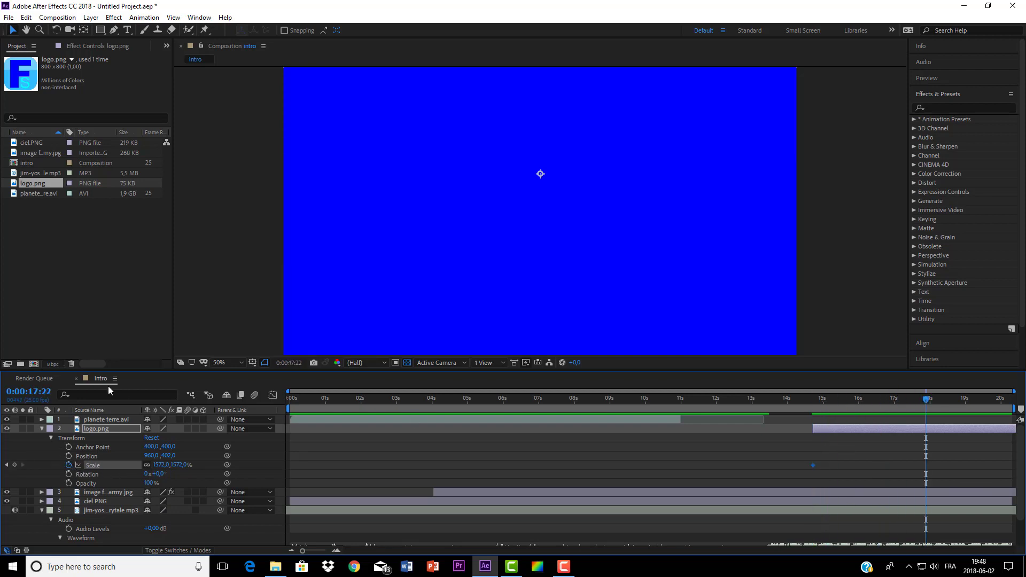
pyautogui.moveTo(180, 470); pyautogui.dragTo(79, 463)
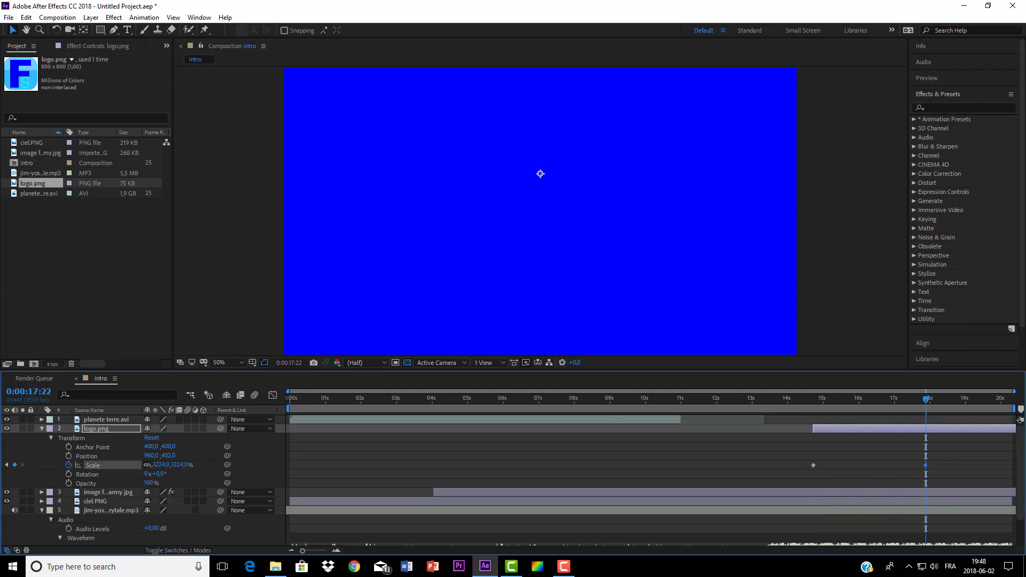
pyautogui.moveTo(181, 466); pyautogui.dragTo(121, 467)
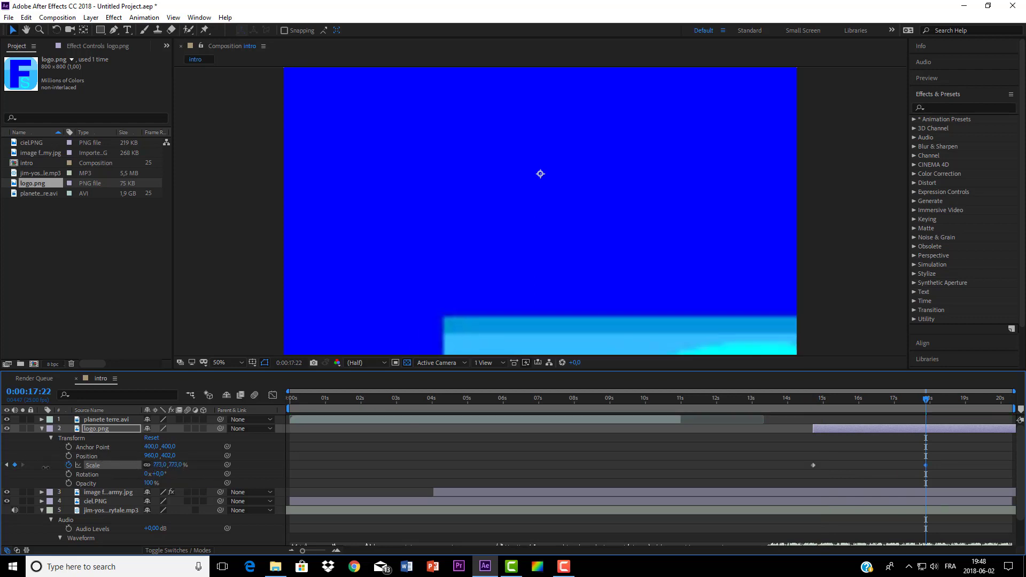
pyautogui.moveTo(189, 470); pyautogui.dragTo(3, 466)
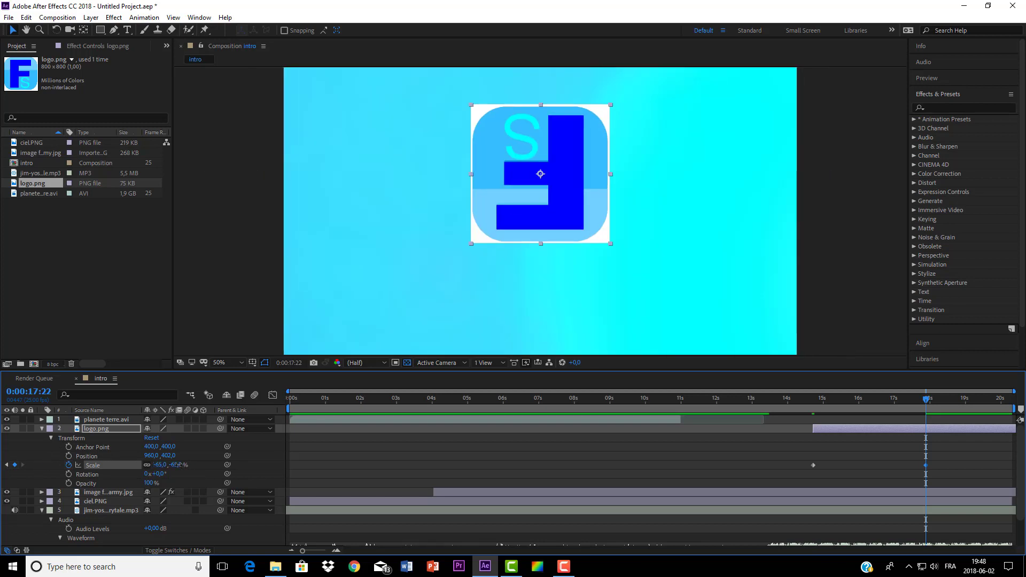
pyautogui.moveTo(179, 466); pyautogui.dragTo(258, 469)
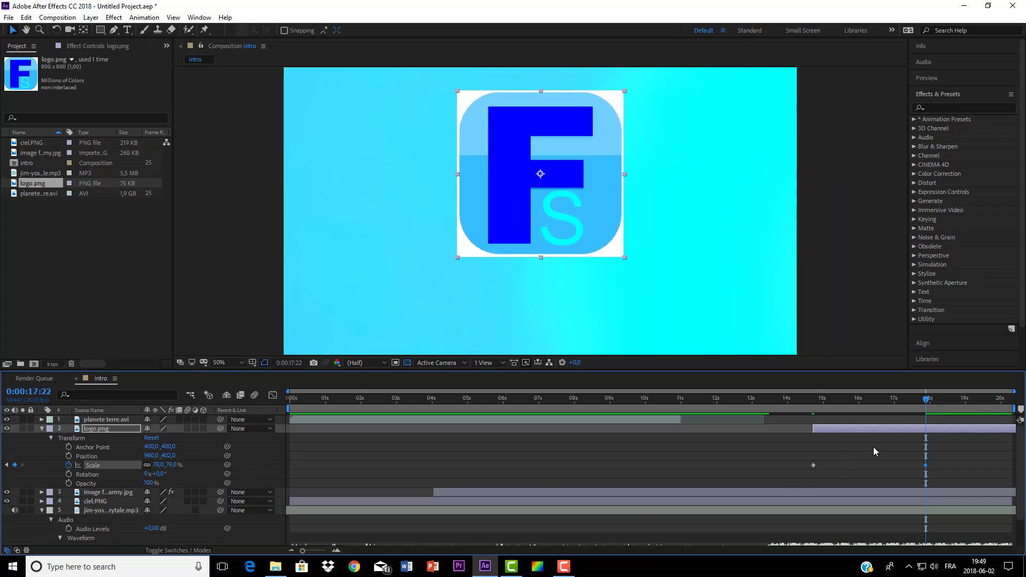
# Collapse the logo layer and scrub through its shrinking animation between 0:00:14:17 and 0:00:17:04.
pyautogui.moveTo(927, 405); pyautogui.dragTo(810, 423)
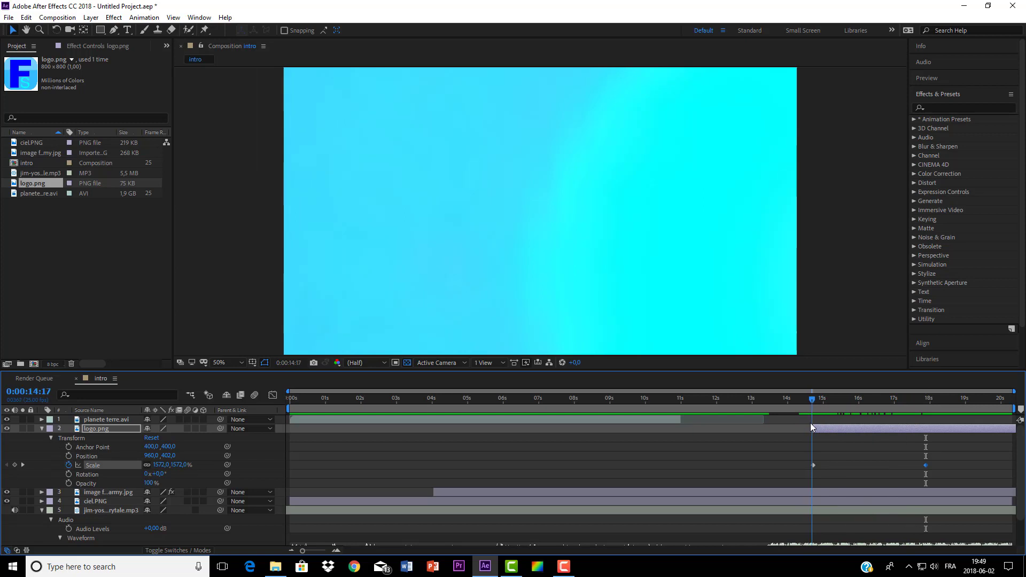
pyautogui.click(42, 428)
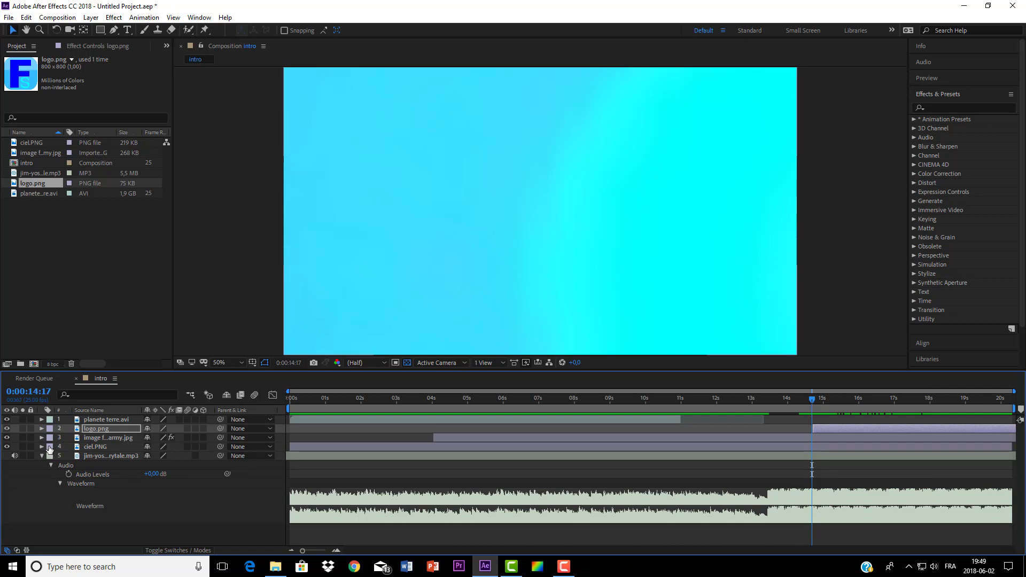
pyautogui.click(83, 438)
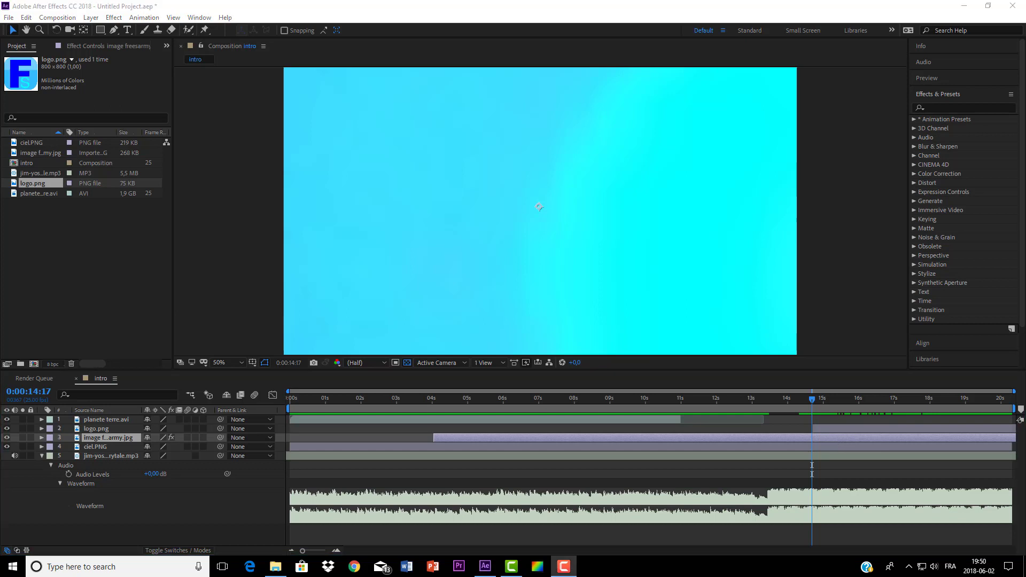
pyautogui.moveTo(815, 401); pyautogui.dragTo(906, 409)
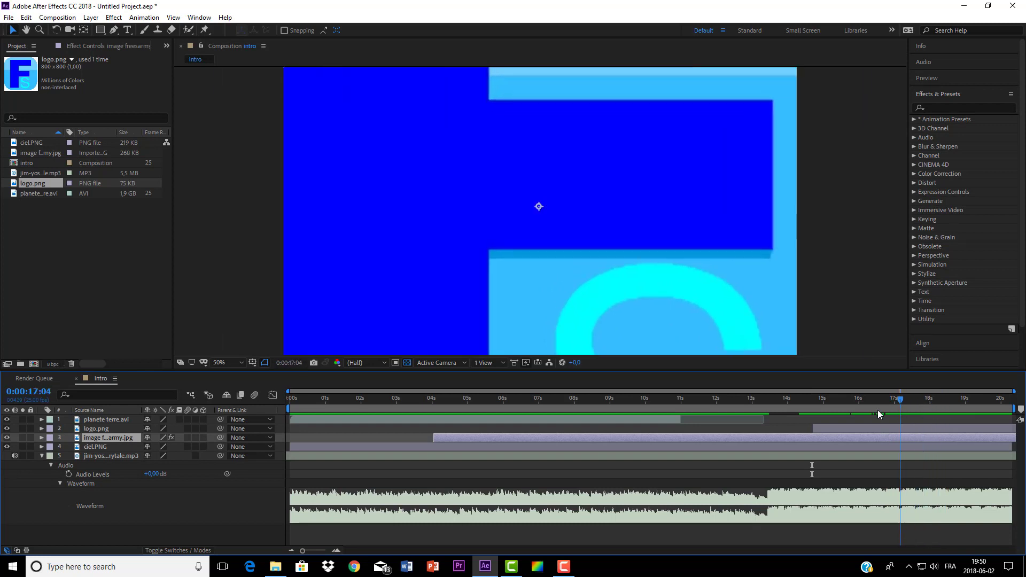
# Shorten the logo's shrinking animation by moving its 78% Scale keyframe to 0:00:15:11.
pyautogui.click(41, 428)
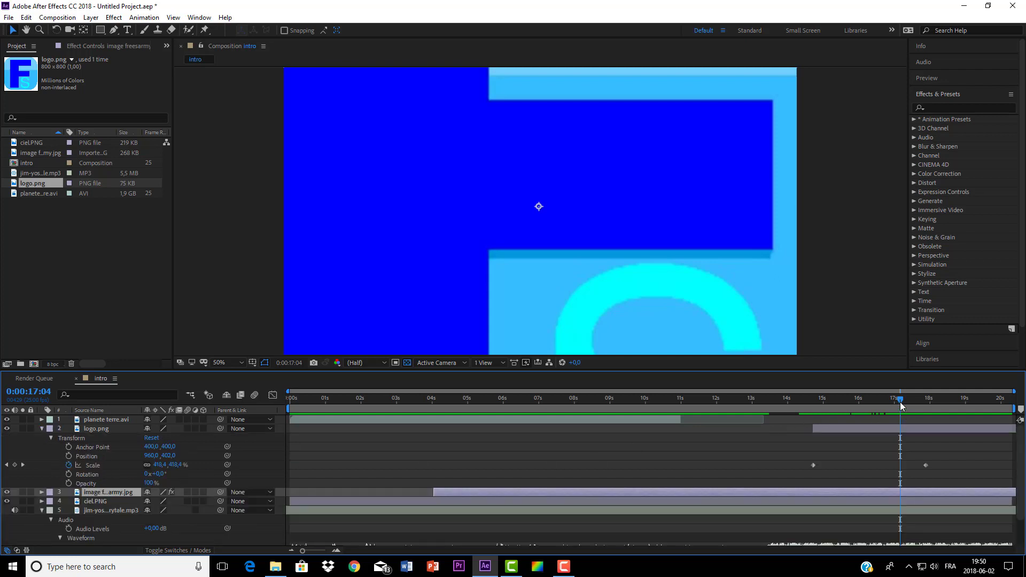
pyautogui.moveTo(901, 406); pyautogui.dragTo(838, 414)
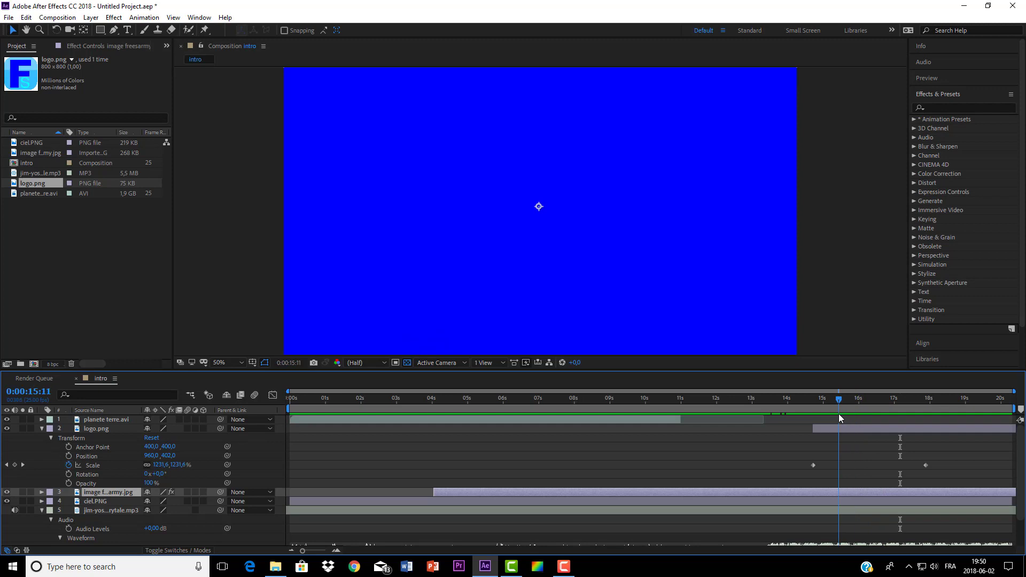
pyautogui.moveTo(924, 465); pyautogui.dragTo(840, 471)
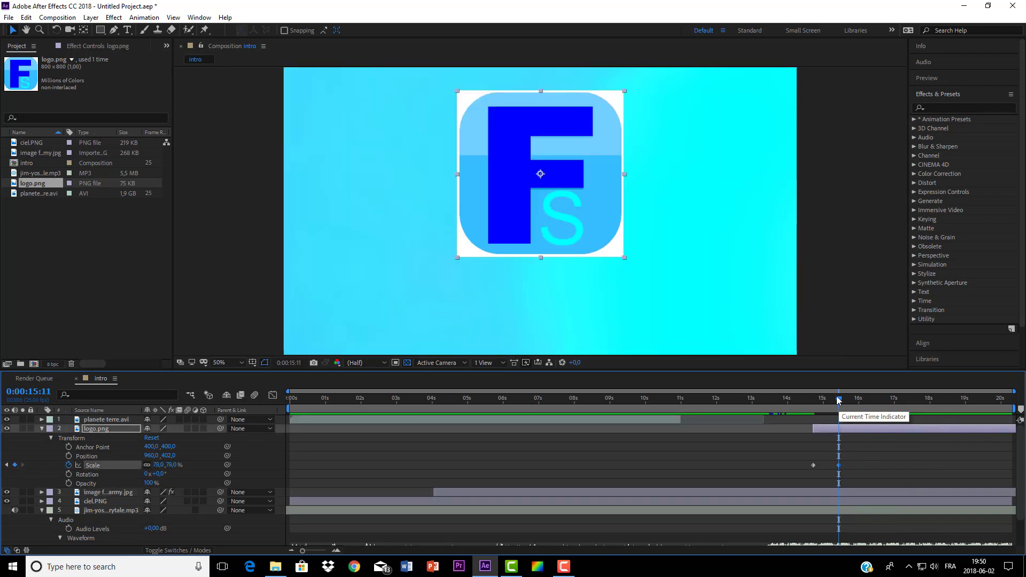
# Preview the sphere-to-logo transition up to 0:00:16:18, then return to 0:00:12:17 with the music waveform in view.
pyautogui.moveTo(837, 400); pyautogui.dragTo(702, 415)
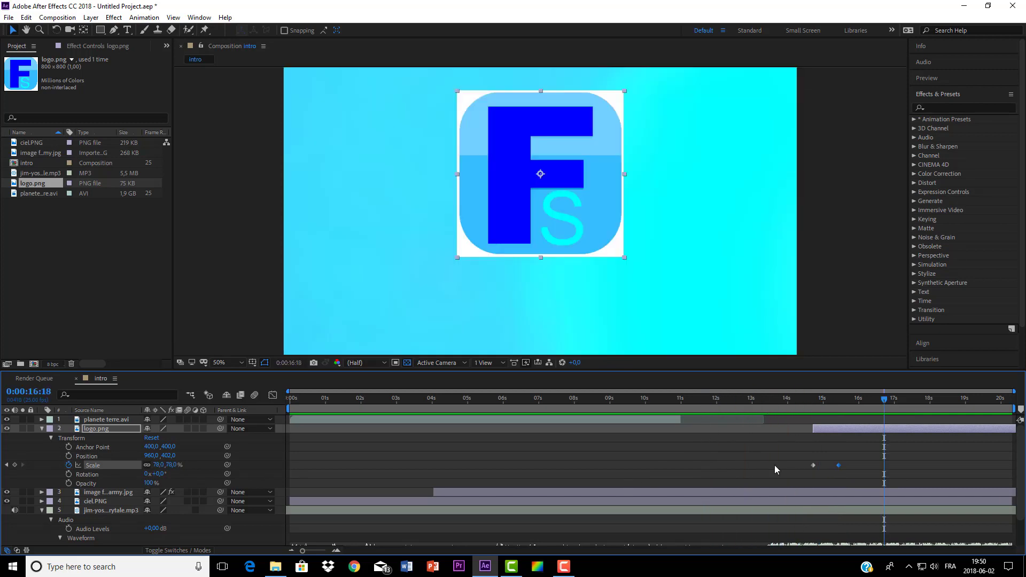
pyautogui.scroll(-1, 774, 464)
pyautogui.scroll(1, 774, 465)
pyautogui.moveTo(885, 402); pyautogui.dragTo(739, 417)
pyautogui.scroll(-2, 688, 452)
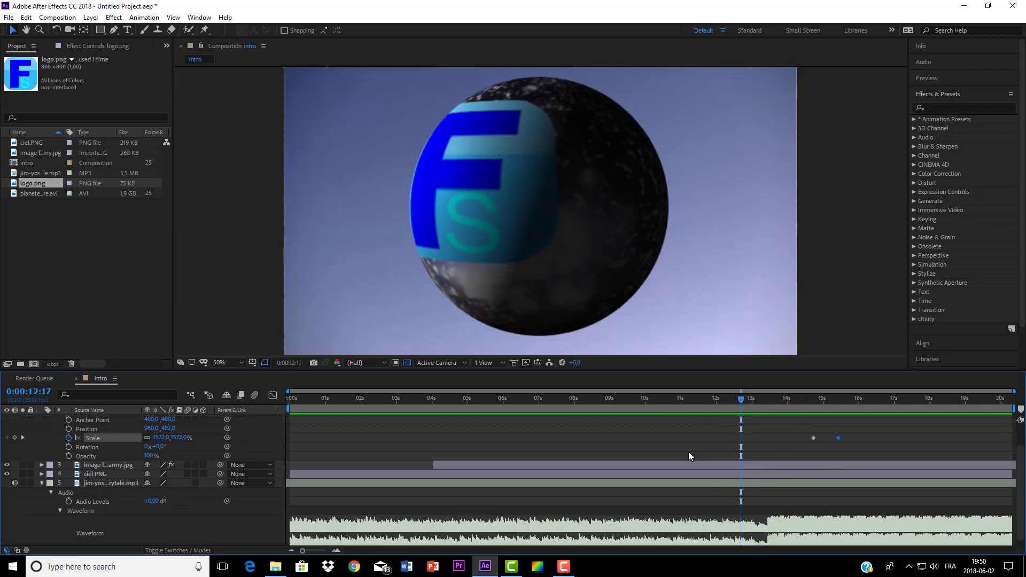
# Preview the intro from 0:00:10:22 through the sphere-to-logo transition, leaving the playhead at 0:00:18:03.
pyautogui.scroll(2, 689, 452)
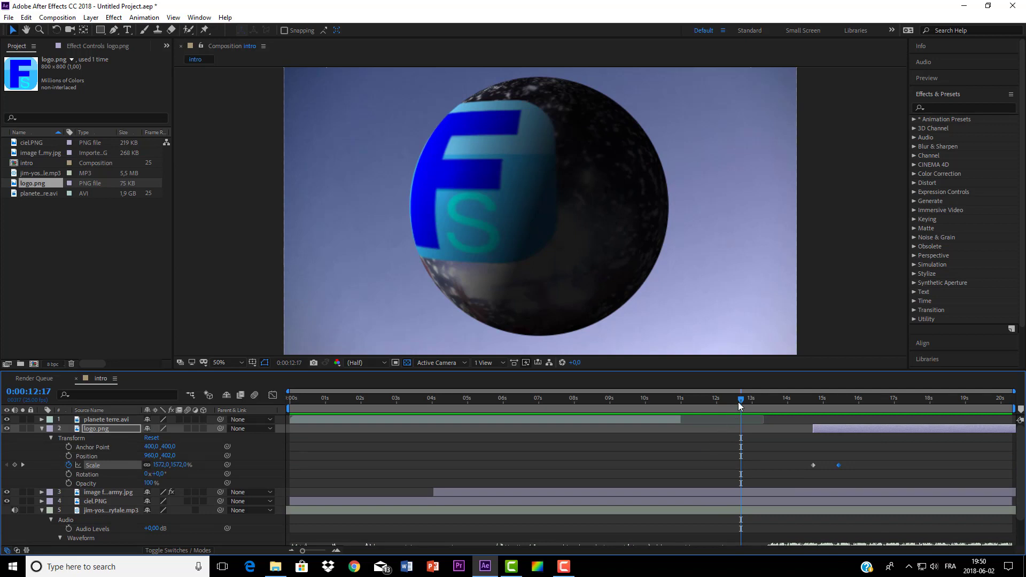
pyautogui.moveTo(739, 402); pyautogui.dragTo(678, 405)
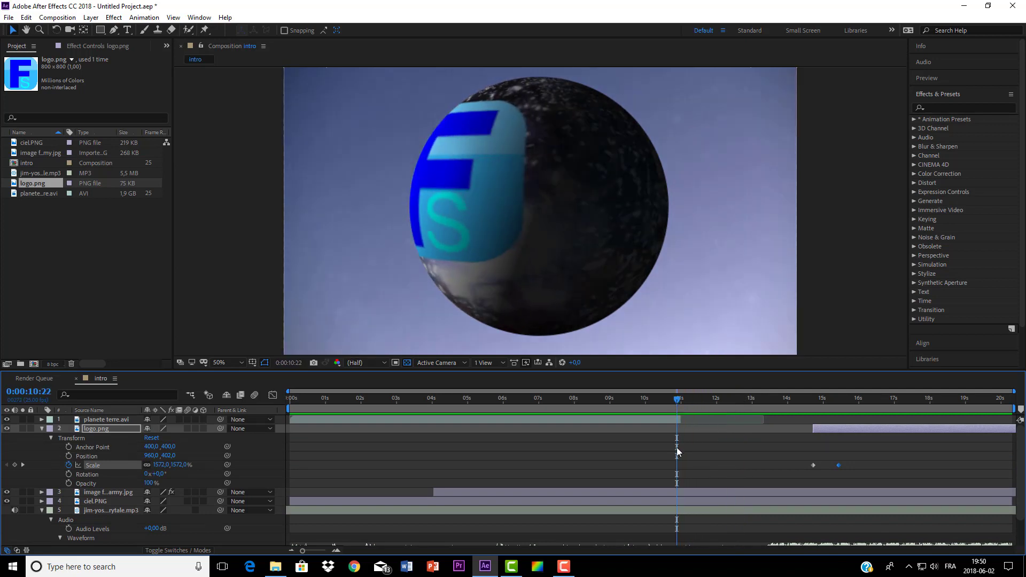
pyautogui.press('space')
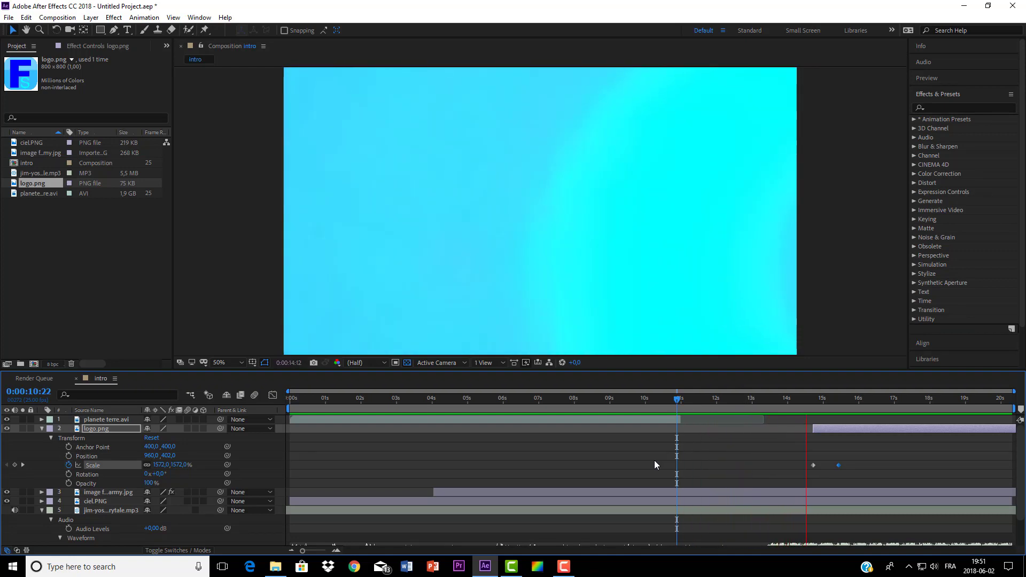
pyautogui.press('space')
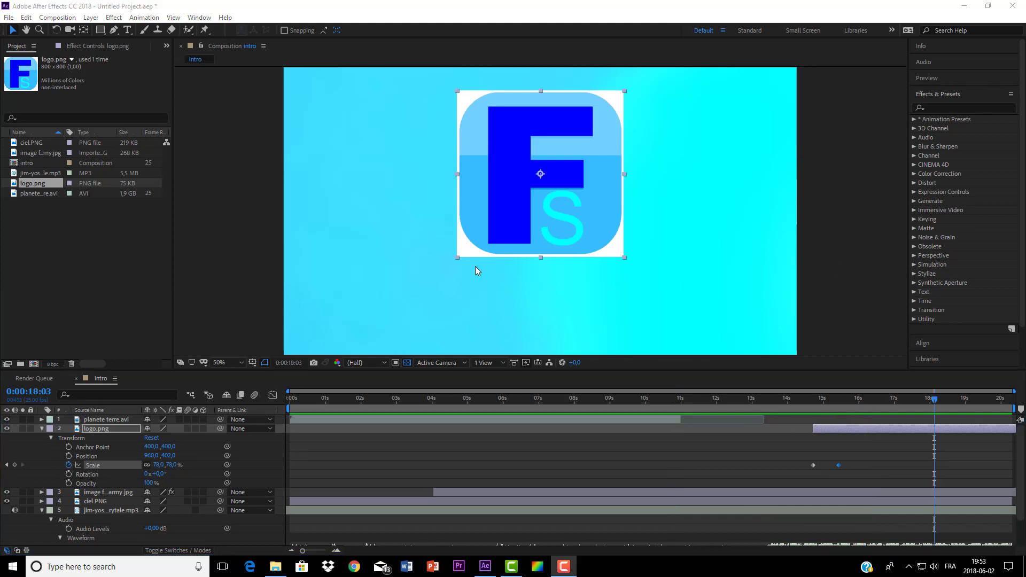
# Add a text layer reading "67Freestech" below the logo in the composition.
pyautogui.click(127, 31)
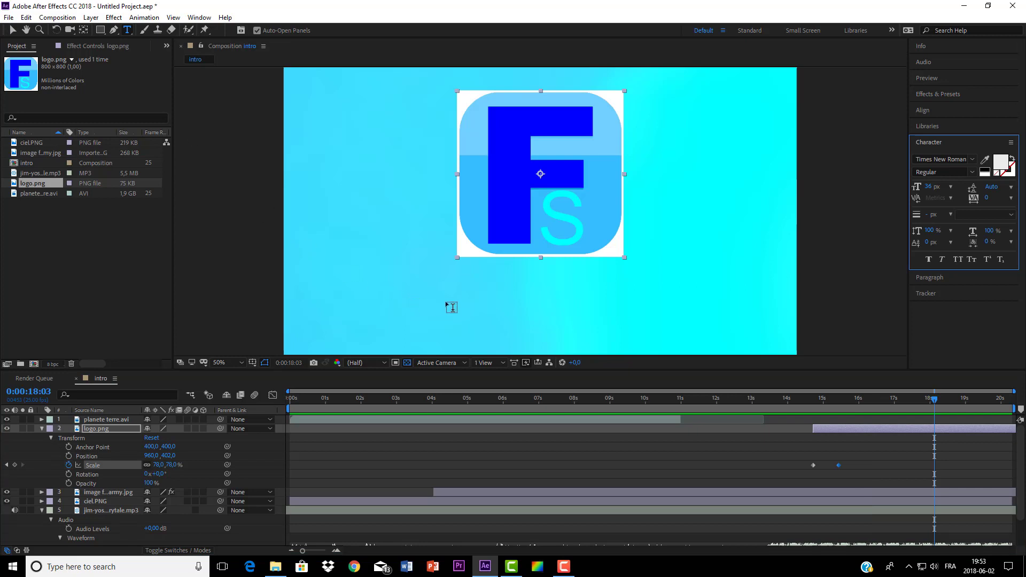
pyautogui.click(408, 294)
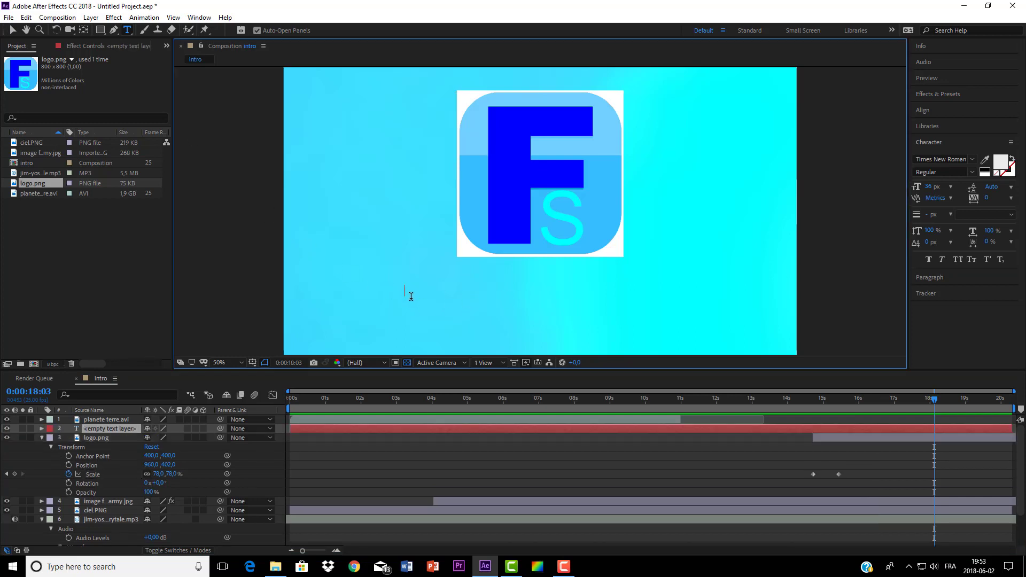
pyautogui.write('67')
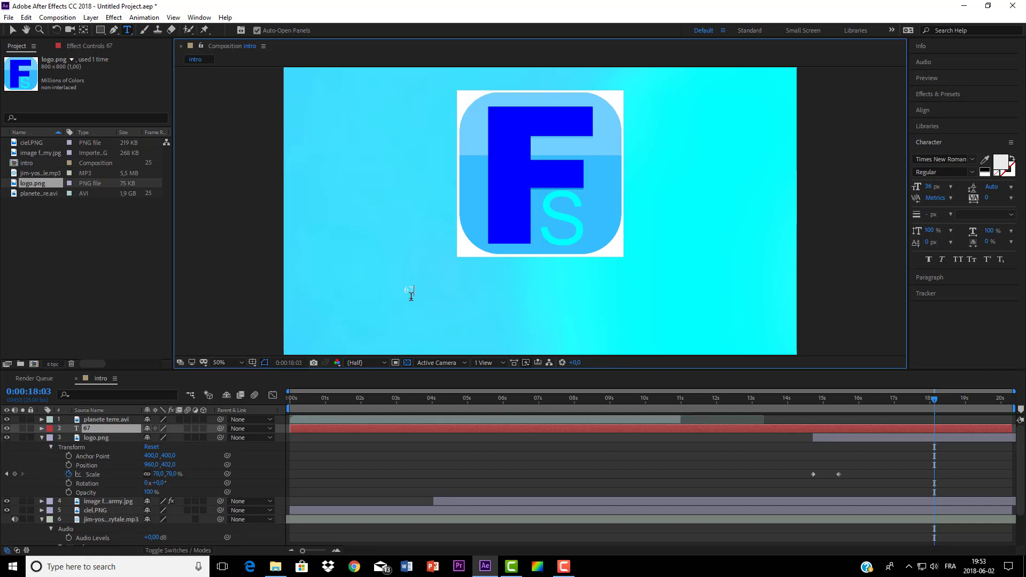
pyautogui.write('Freestech')
# Trim the start of the text layer to just after the logo's last Scale keyframe and go to 0:00:15:17.
pyautogui.moveTo(291, 428); pyautogui.dragTo(842, 438)
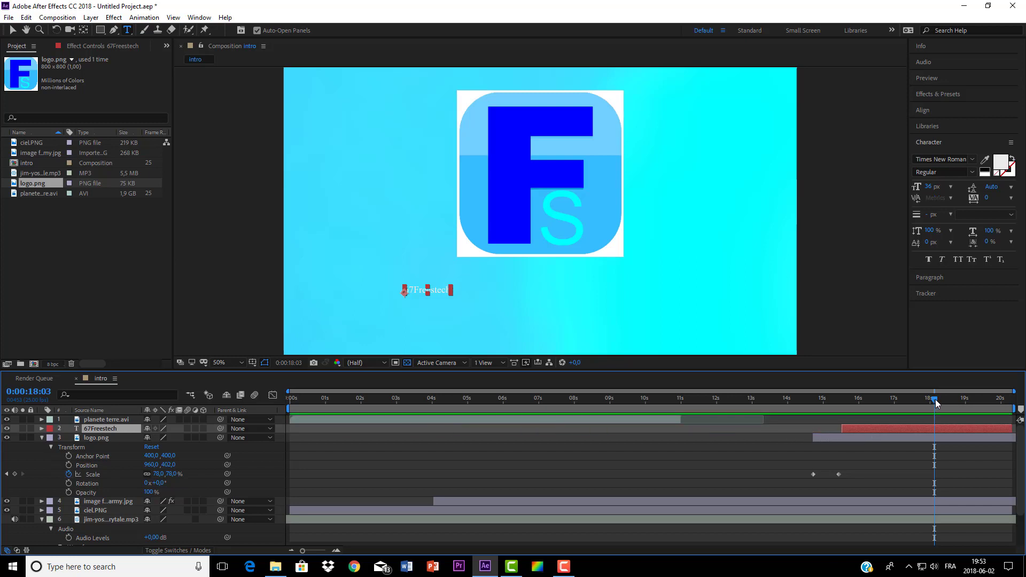
pyautogui.moveTo(935, 399); pyautogui.dragTo(838, 410)
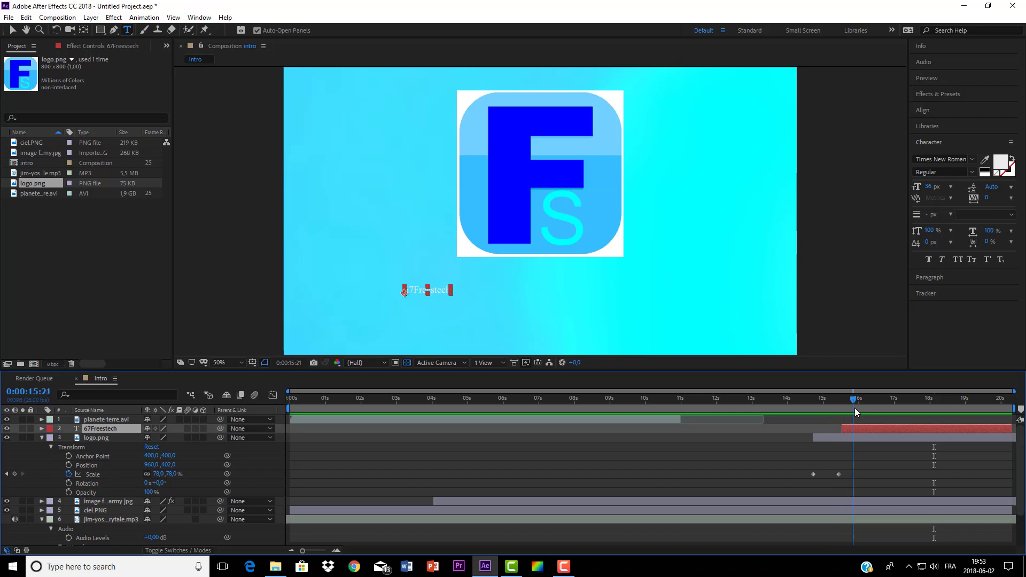
pyautogui.moveTo(854, 408)
pyautogui.mouseDown()
pyautogui.moveTo(838, 412)
pyautogui.moveTo(847, 410)
pyautogui.mouseUp()
# Enlarge the 67Freestech text to 629% Scale and centre it beneath the logo at Position 430, 949.
pyautogui.click(42, 428)
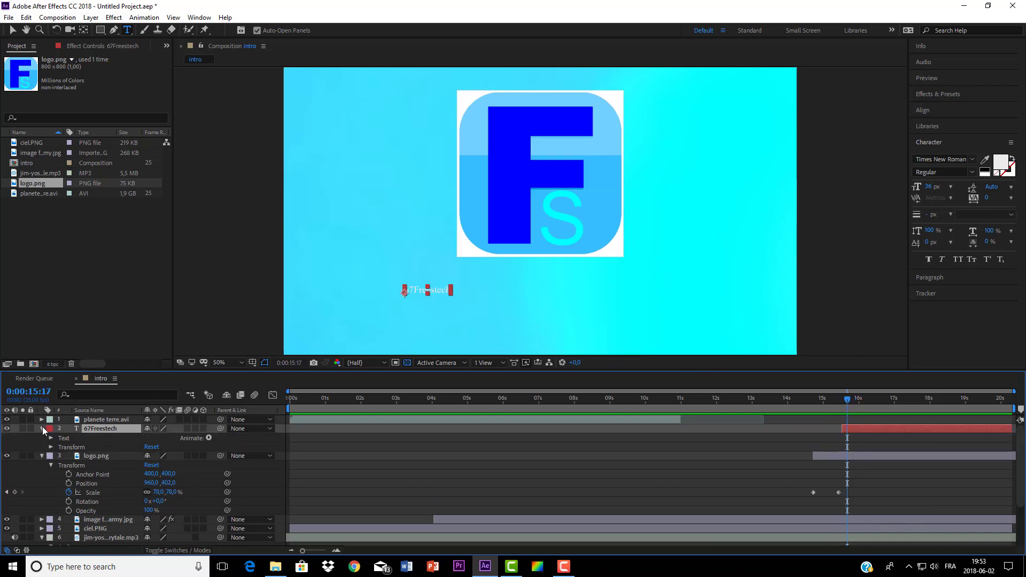
pyautogui.click(52, 445)
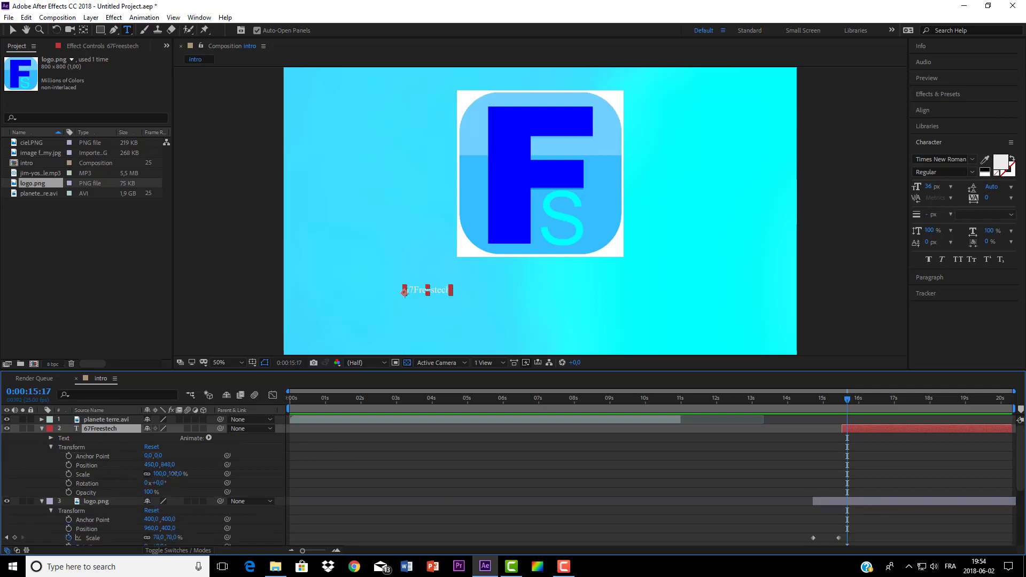
pyautogui.moveTo(175, 473); pyautogui.dragTo(346, 480)
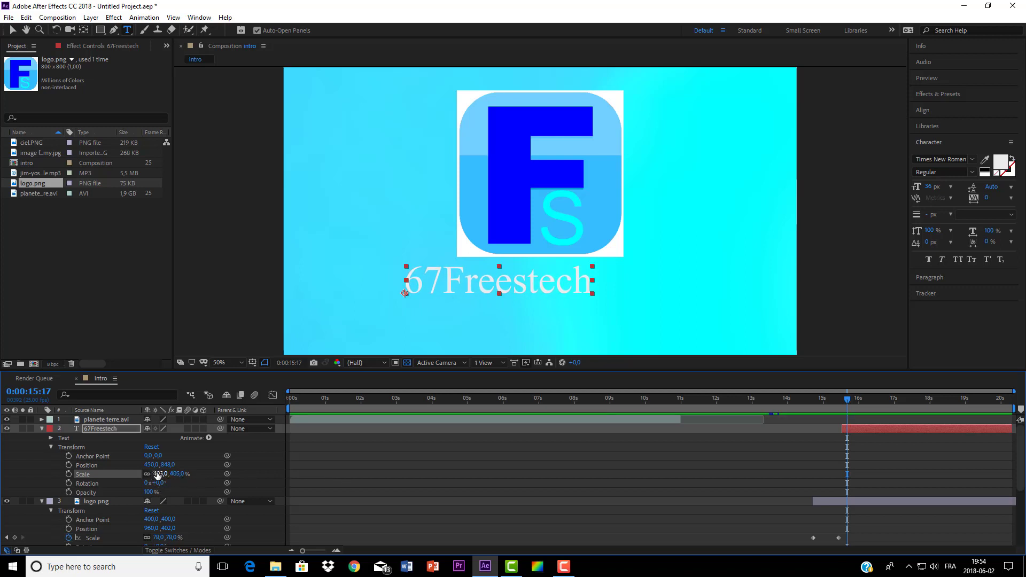
pyautogui.moveTo(169, 469); pyautogui.dragTo(244, 468)
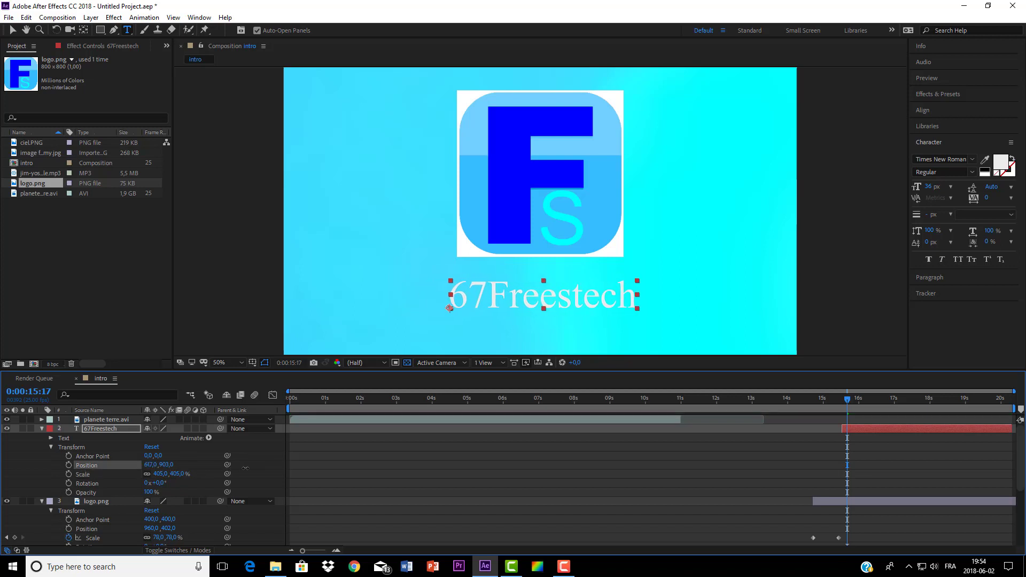
pyautogui.moveTo(181, 476); pyautogui.dragTo(309, 480)
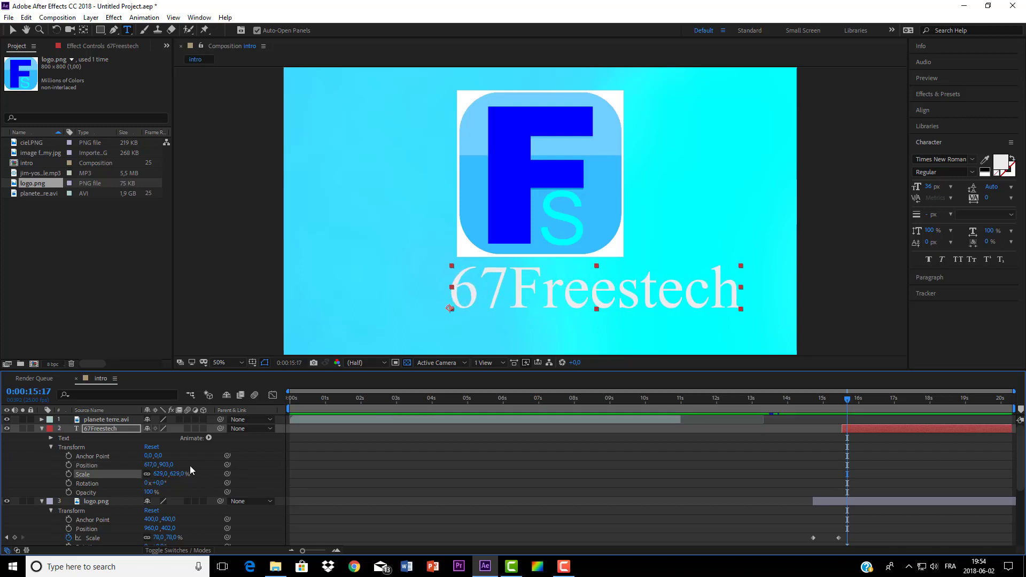
pyautogui.moveTo(164, 466); pyautogui.dragTo(59, 467)
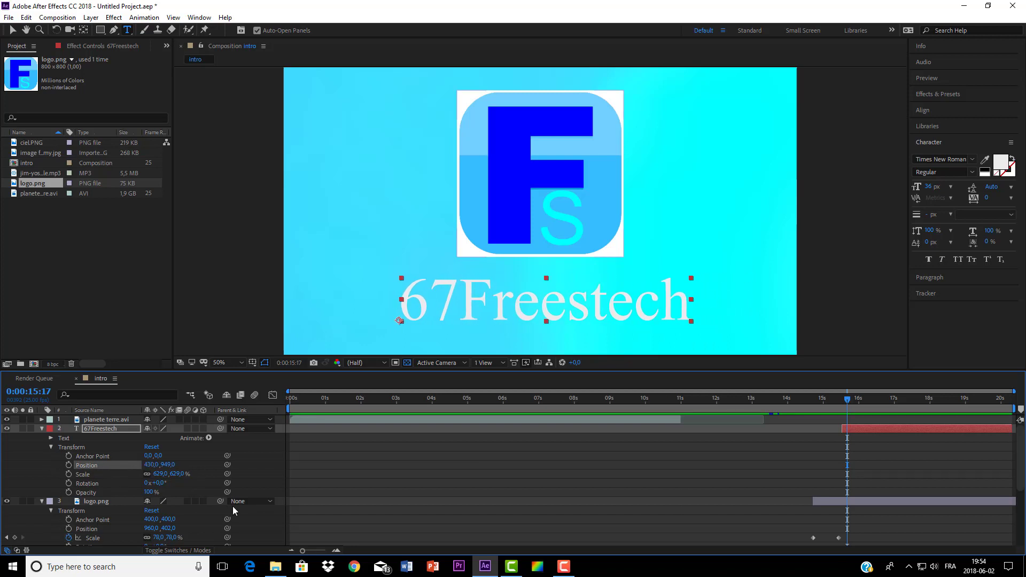